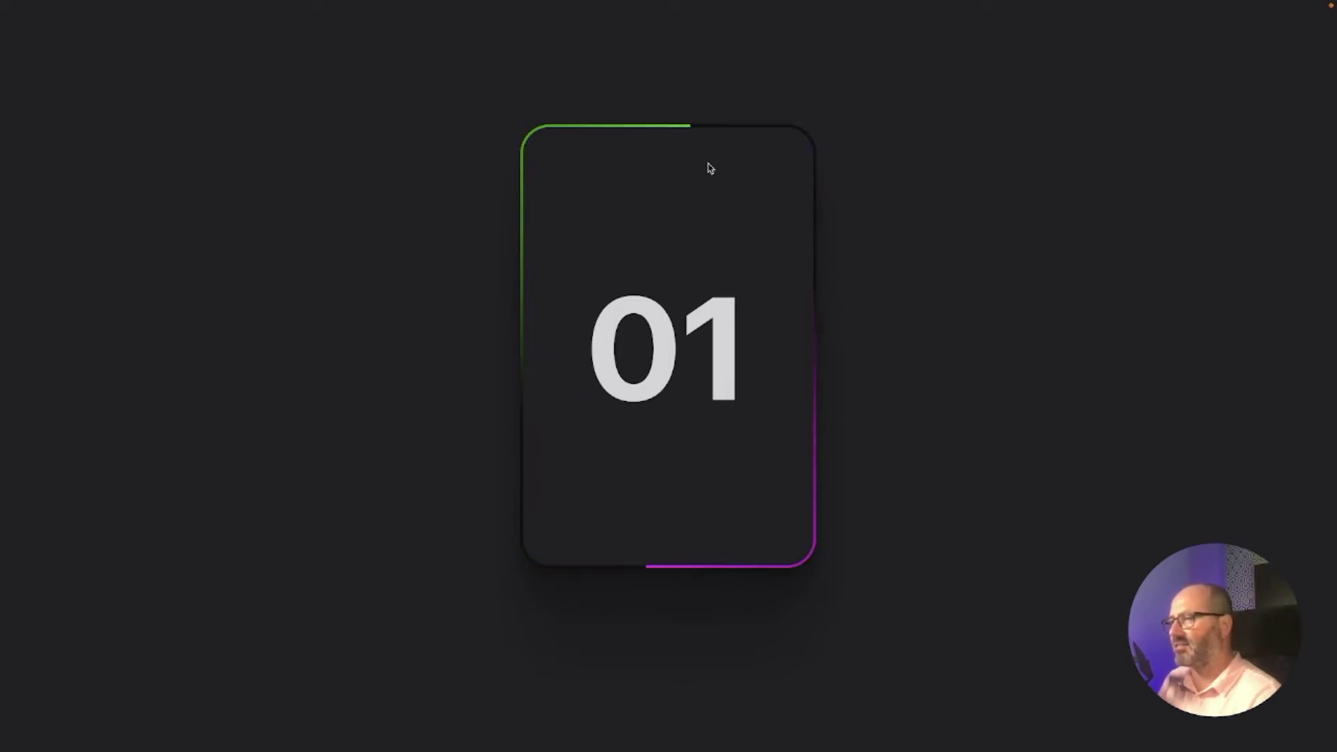
# Exit the front-end preview of the animated 01 card with Ctrl+Shift+P
pyautogui.hotkey('ctrl', 'shift', 'p')
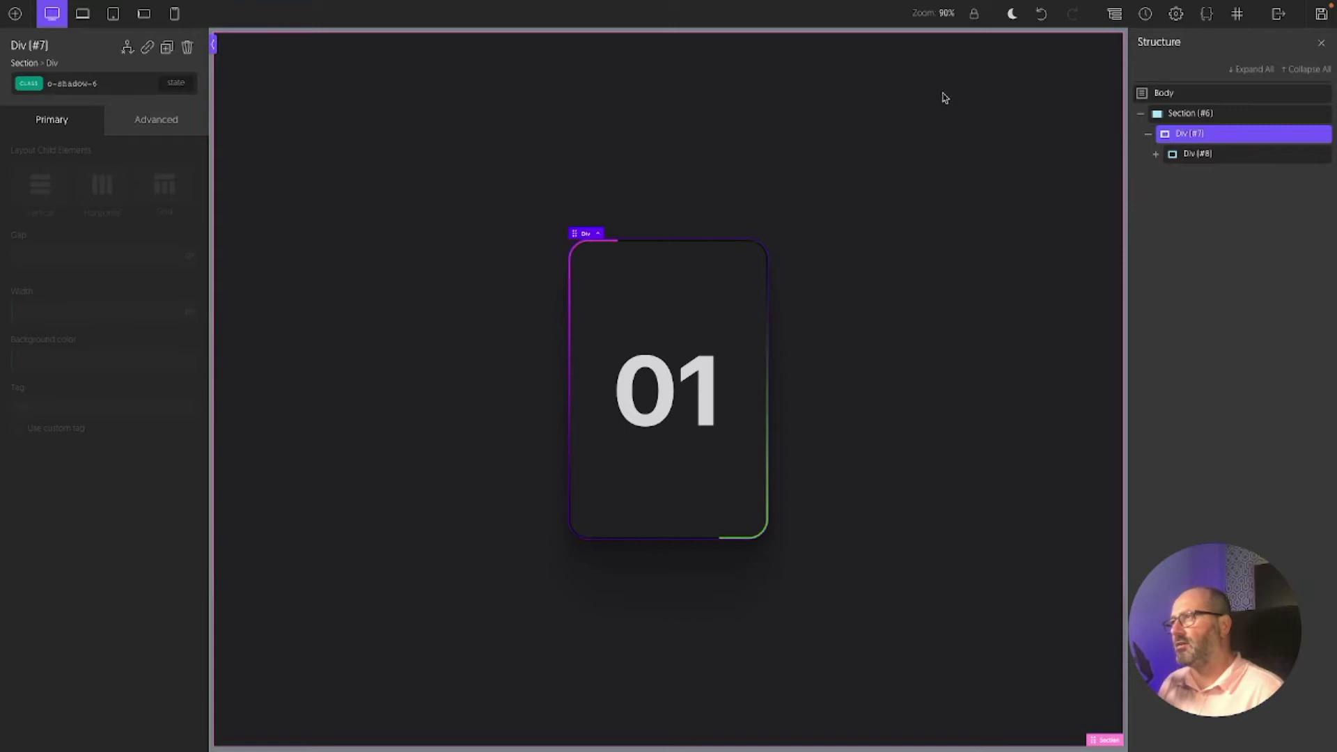
# Check the canvas in light and dark mode, then delete the old card section
pyautogui.click(1012, 13)
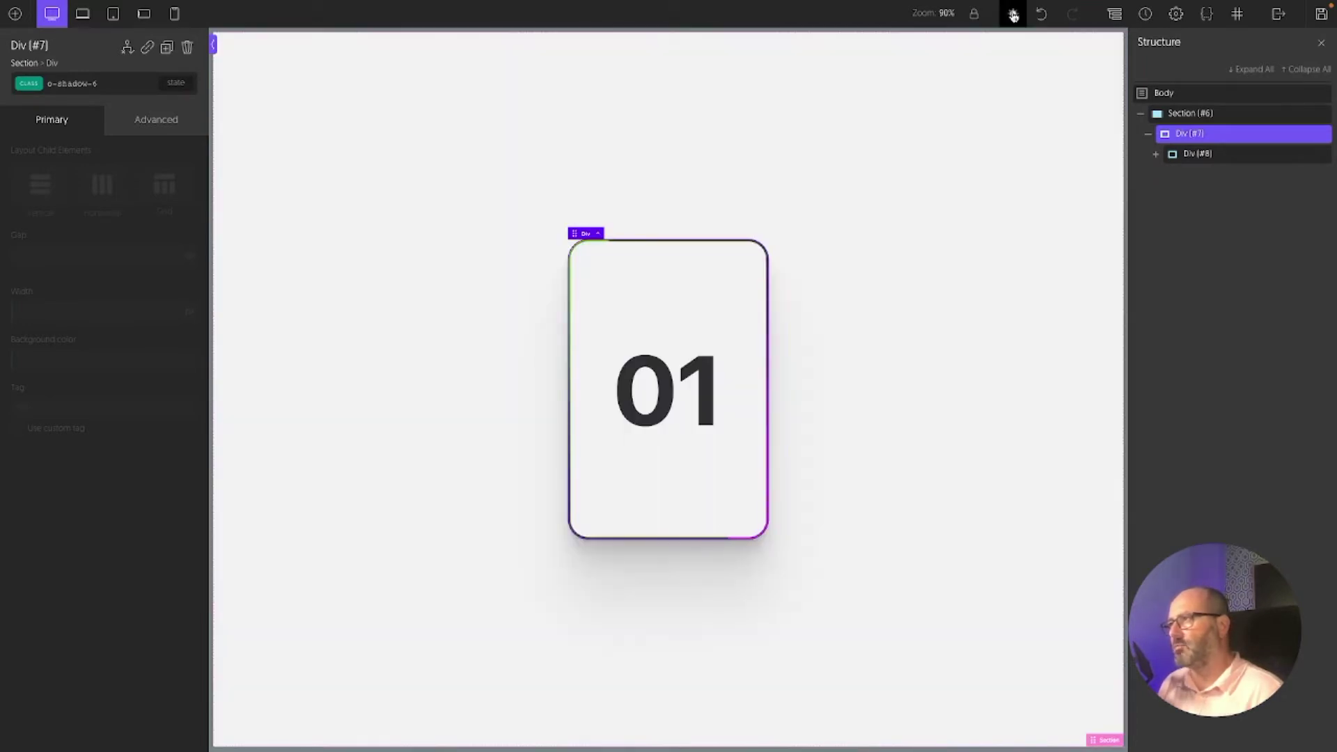
pyautogui.click(1013, 14)
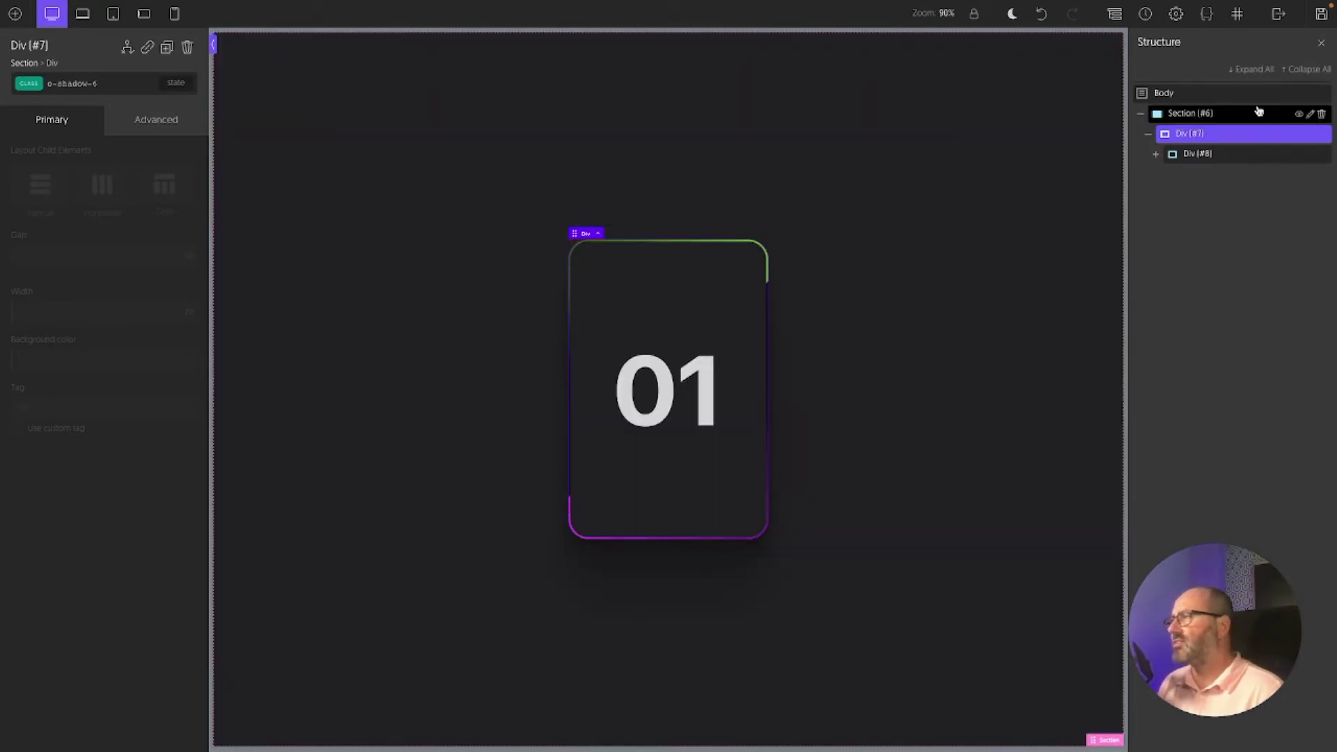
pyautogui.click(1191, 113)
pyautogui.press('Delete')
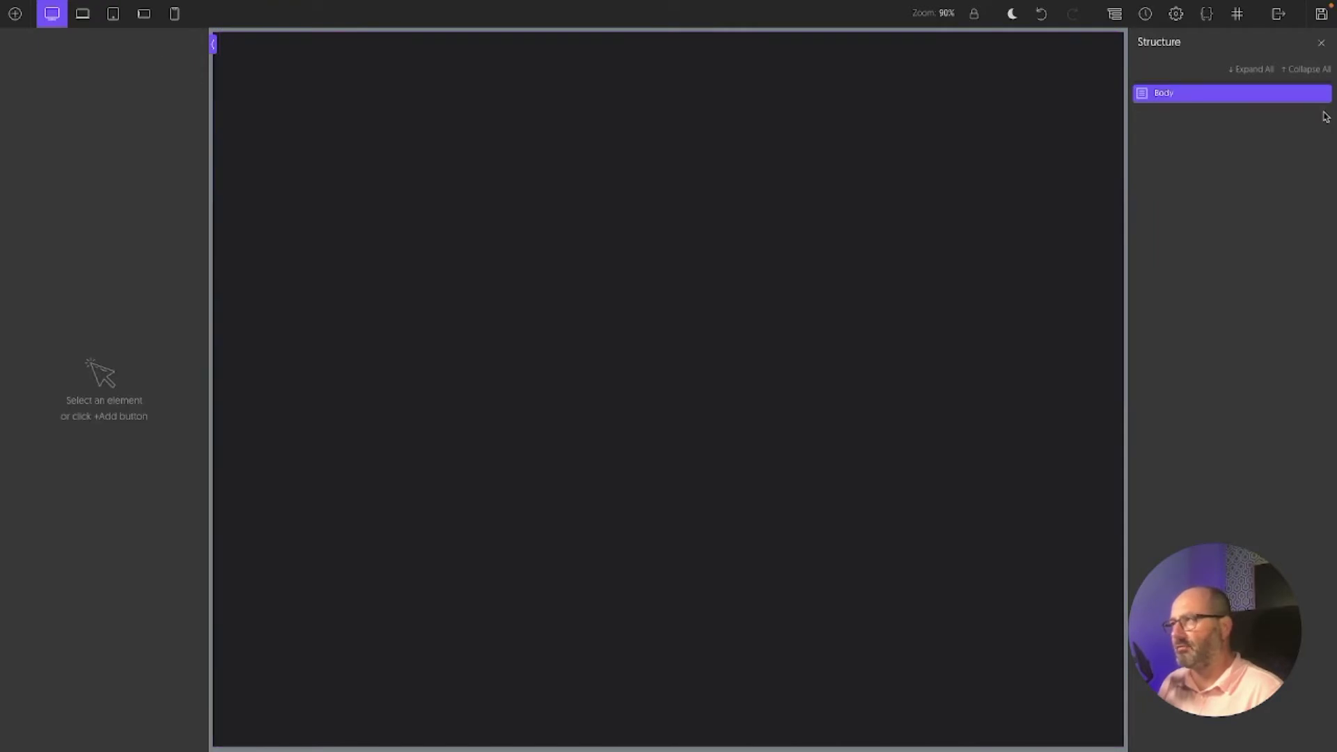
# Add a new Section with a height of 100vh
pyautogui.click(15, 14)
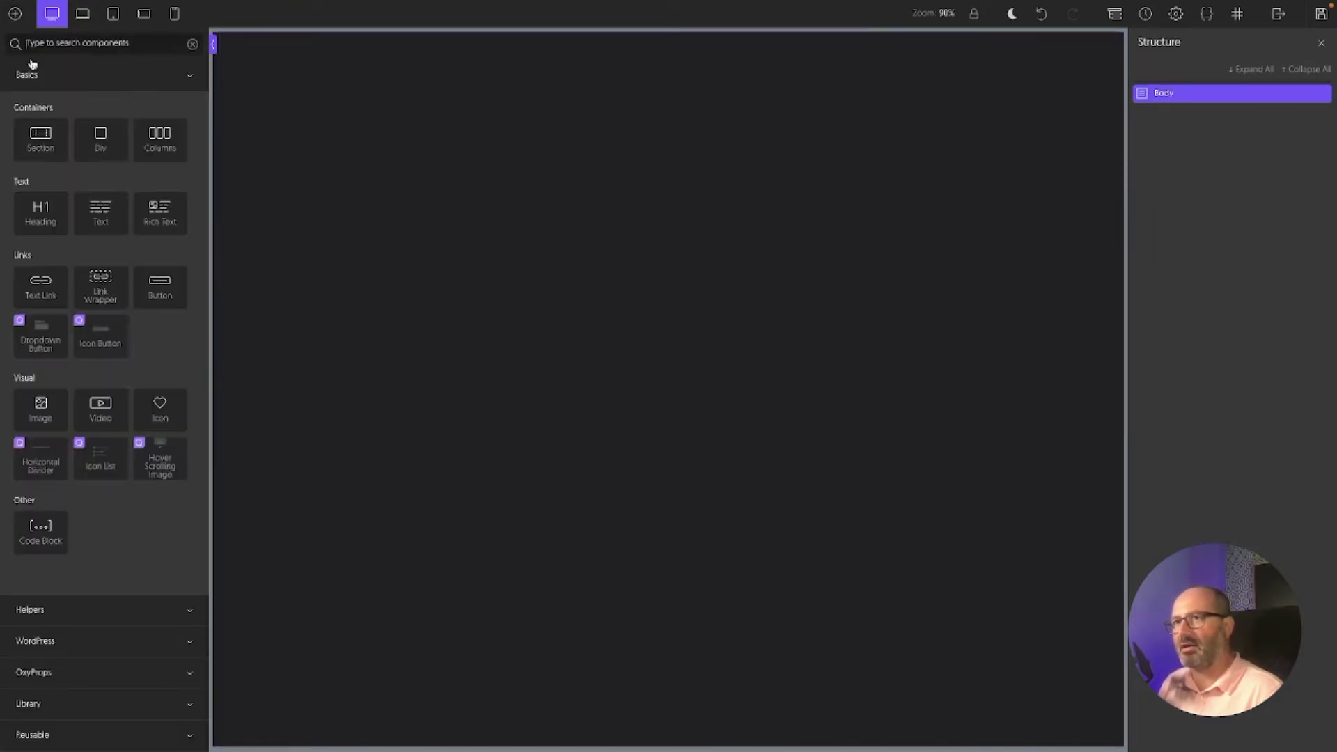
pyautogui.click(40, 135)
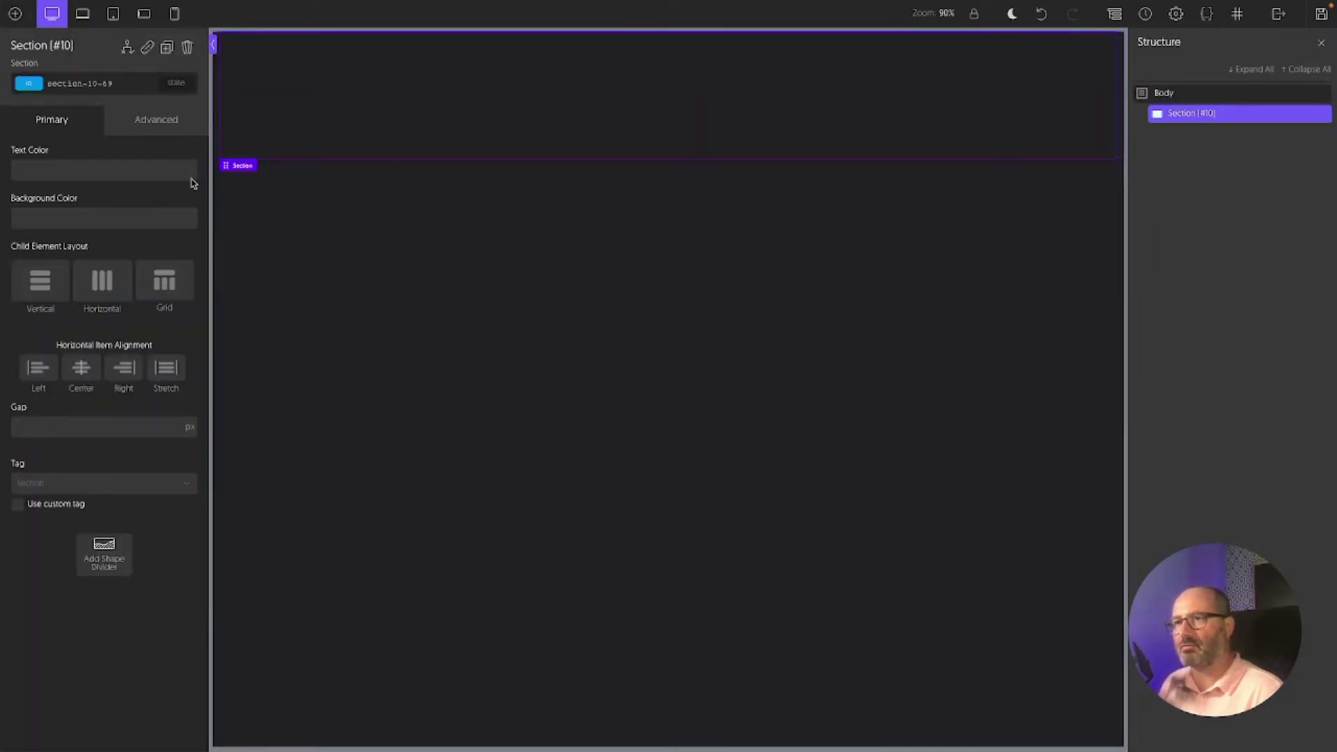
pyautogui.click(146, 122)
pyautogui.click(48, 194)
pyautogui.click(45, 369)
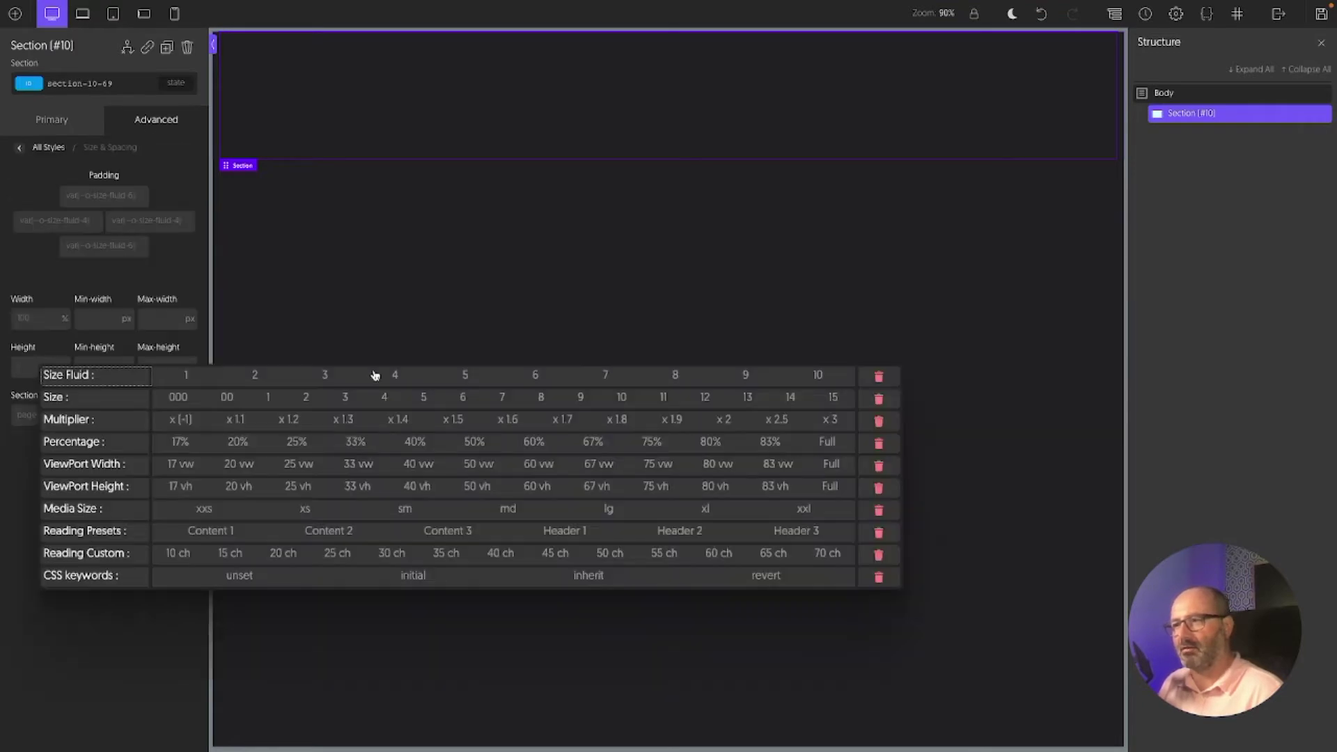
pyautogui.click(830, 488)
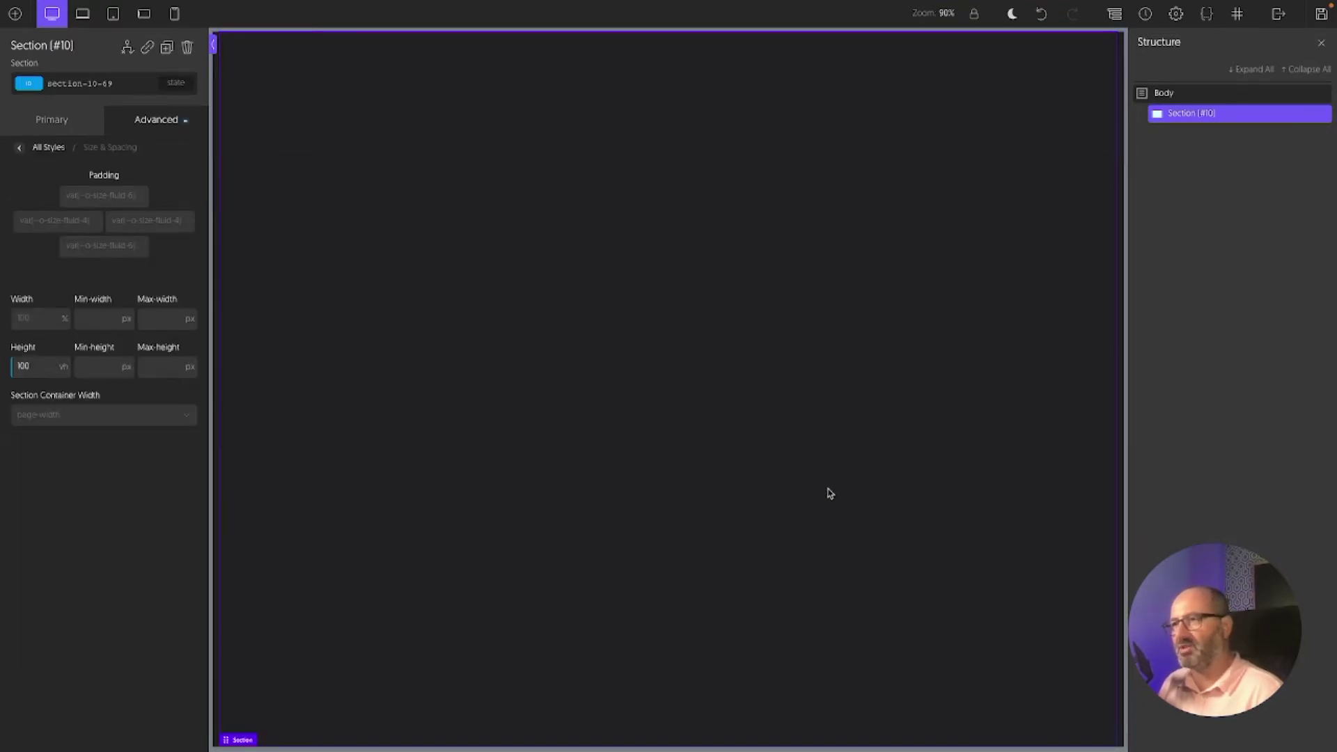
# Apply the o-super-centered class to the new section
pyautogui.click(94, 83)
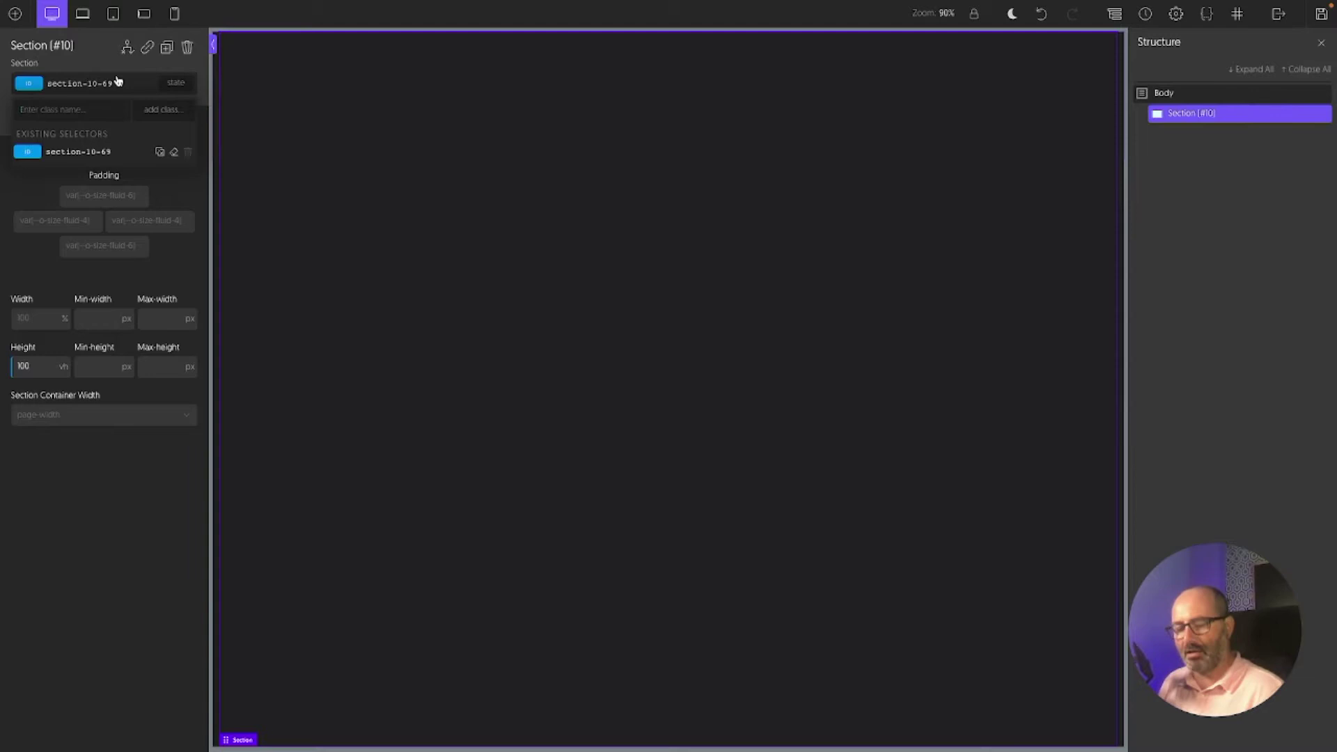
pyautogui.write('sup')
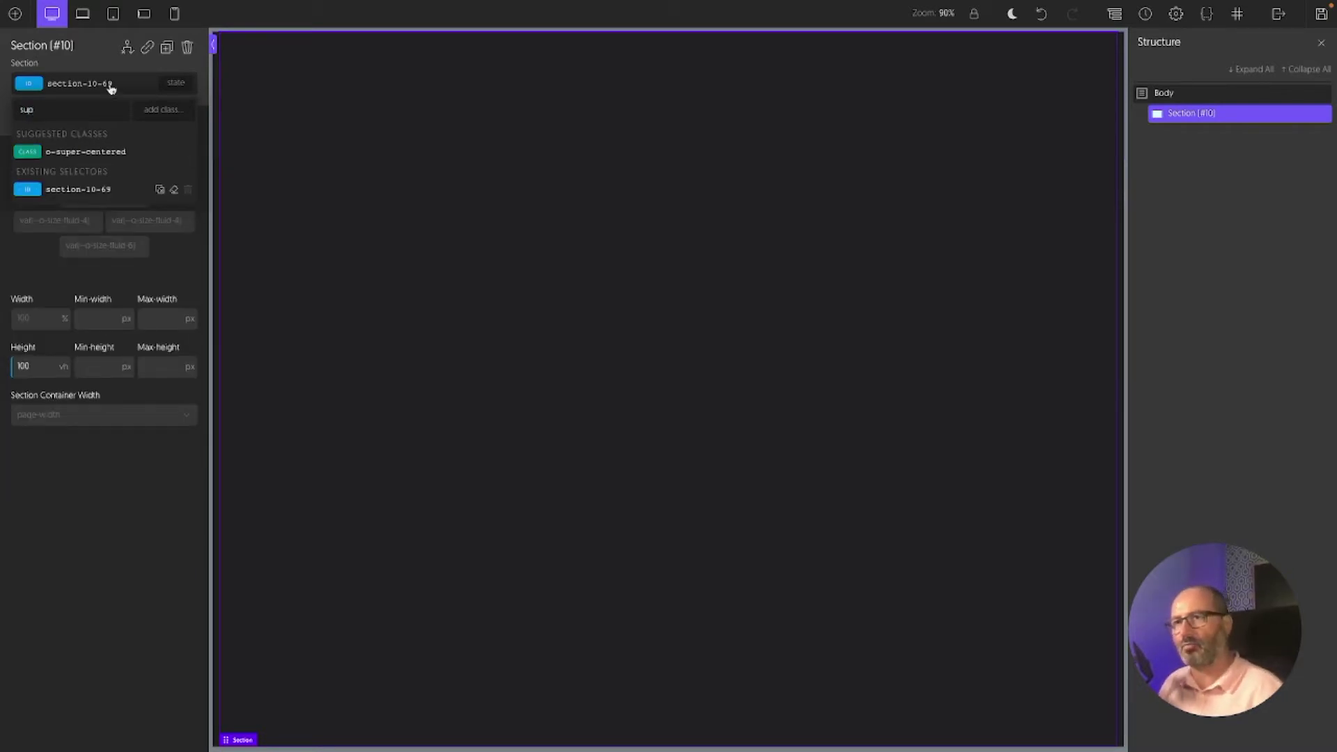
pyautogui.click(86, 152)
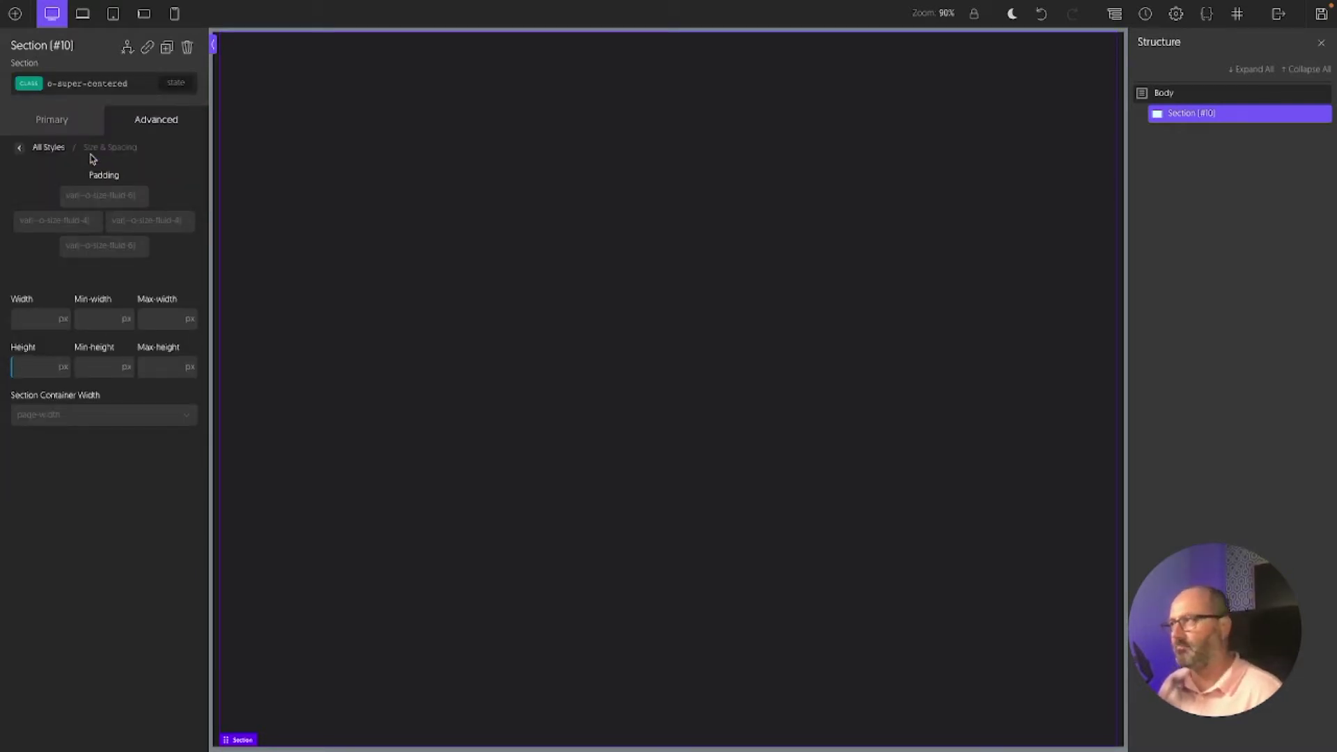
pyautogui.hotkey('ctrl', 'shift', 'a')
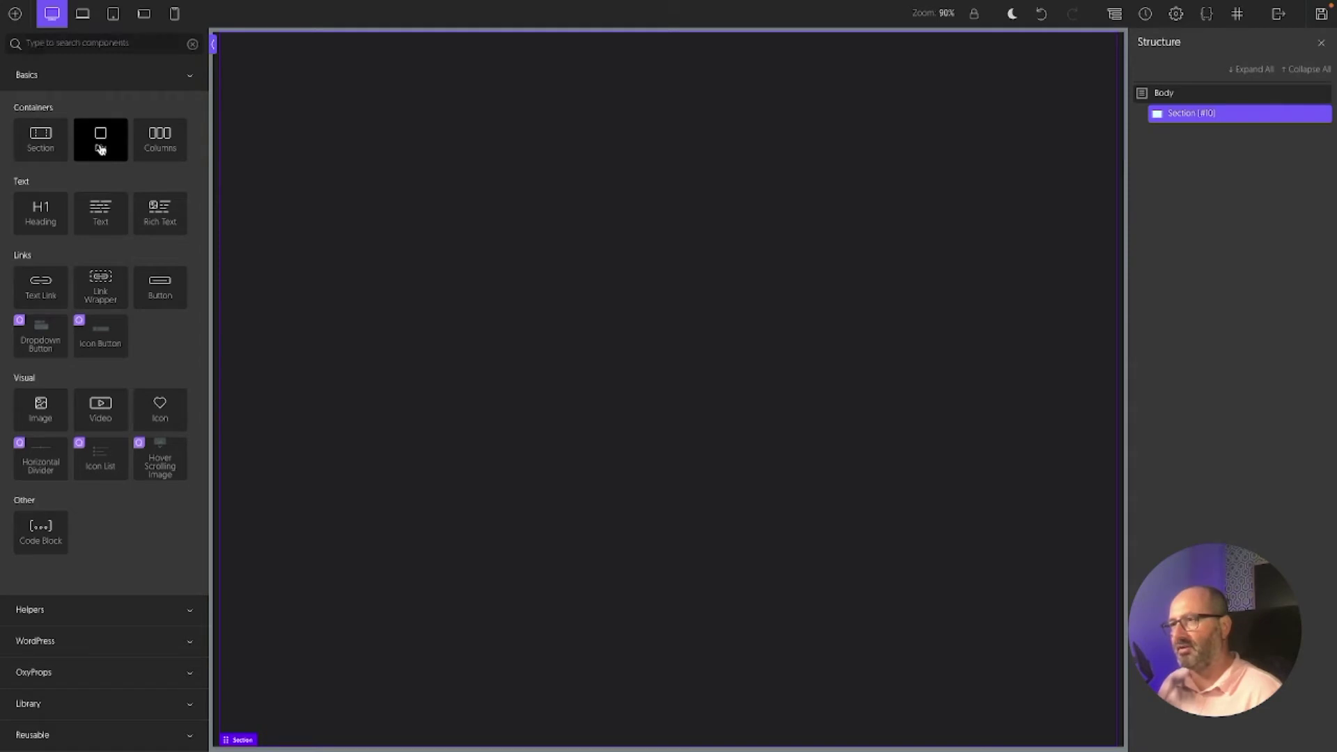
# Add a Div inside the section with a tall preset height and size-14 width
pyautogui.click(100, 148)
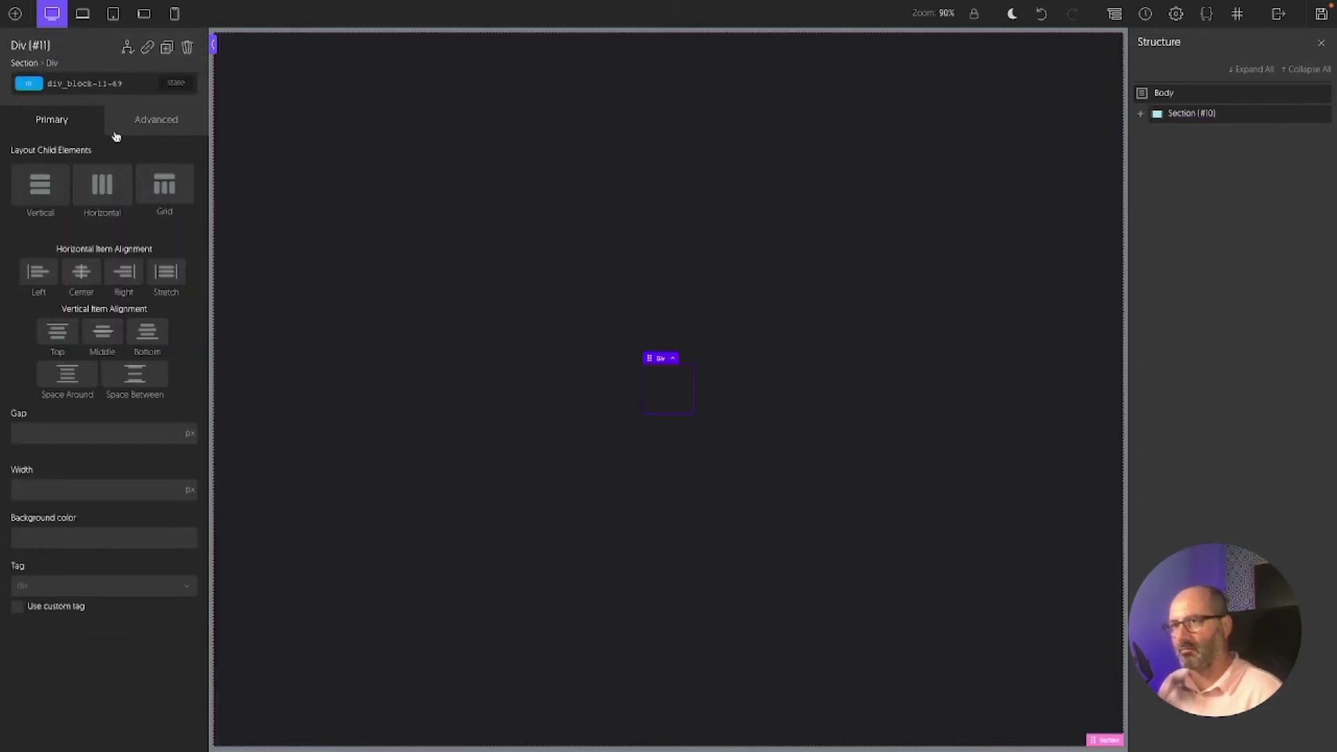
pyautogui.click(133, 123)
pyautogui.click(90, 196)
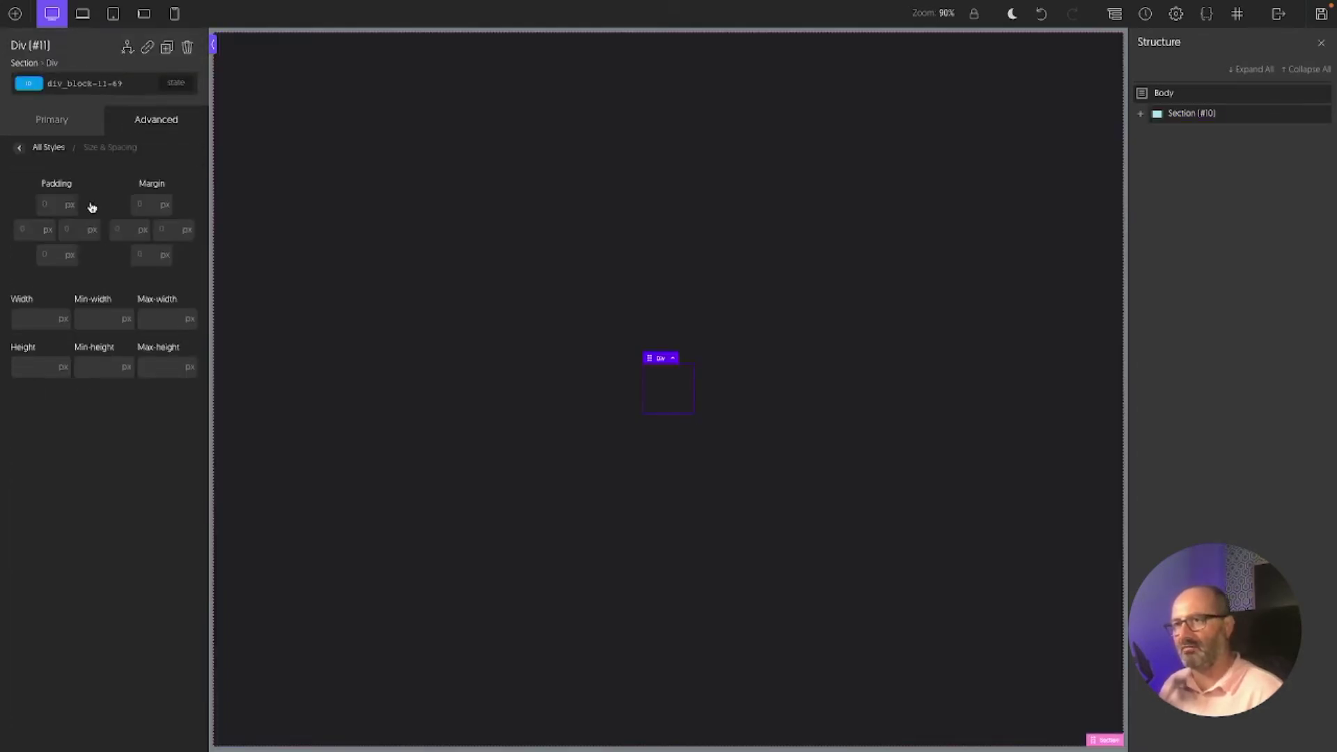
pyautogui.click(37, 366)
pyautogui.click(832, 406)
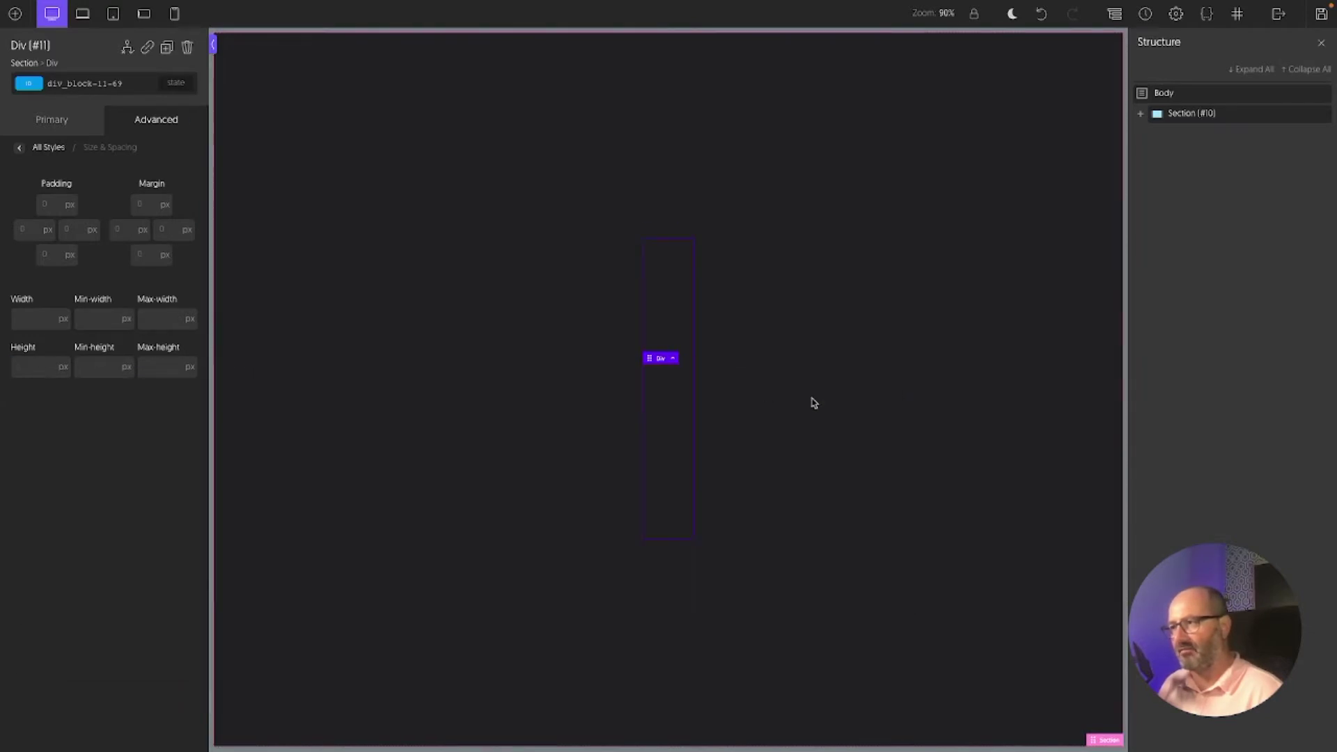
pyautogui.click(24, 318)
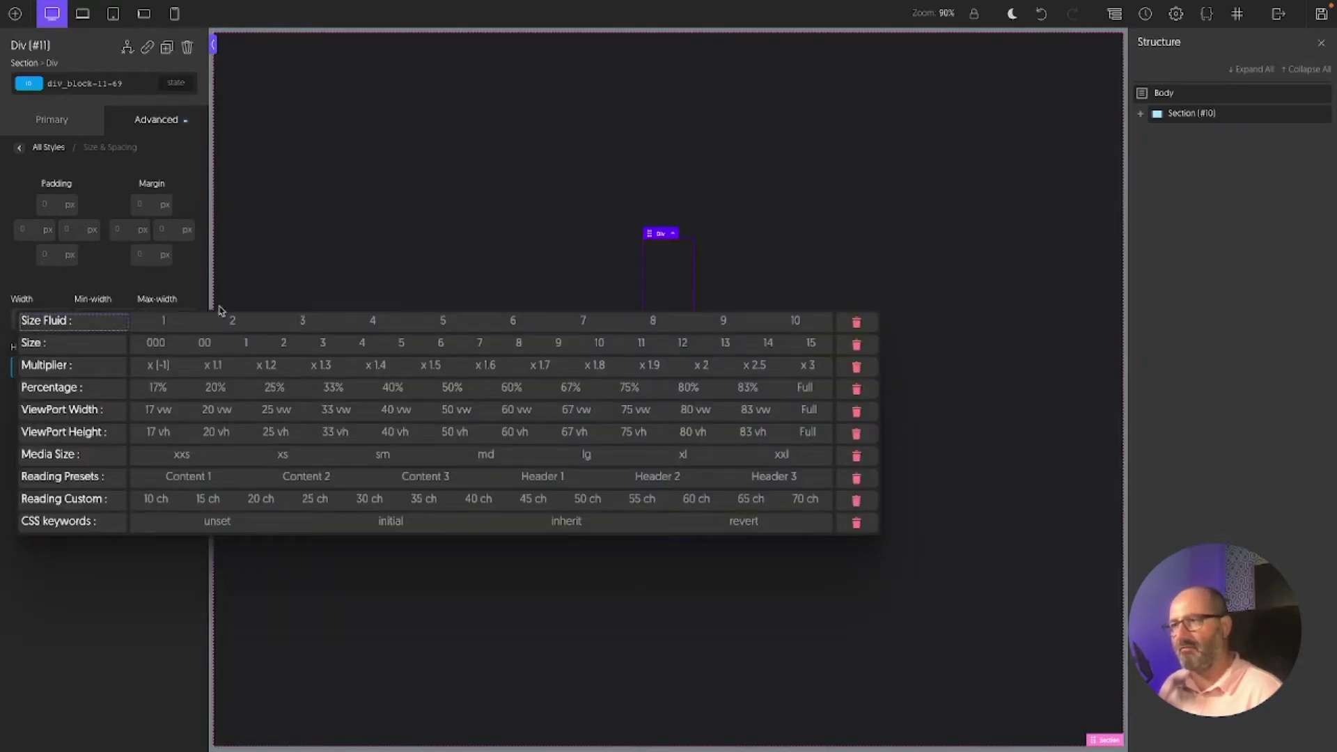
pyautogui.click(767, 344)
# Give the Div a black background at 70% opacity
pyautogui.click(117, 539)
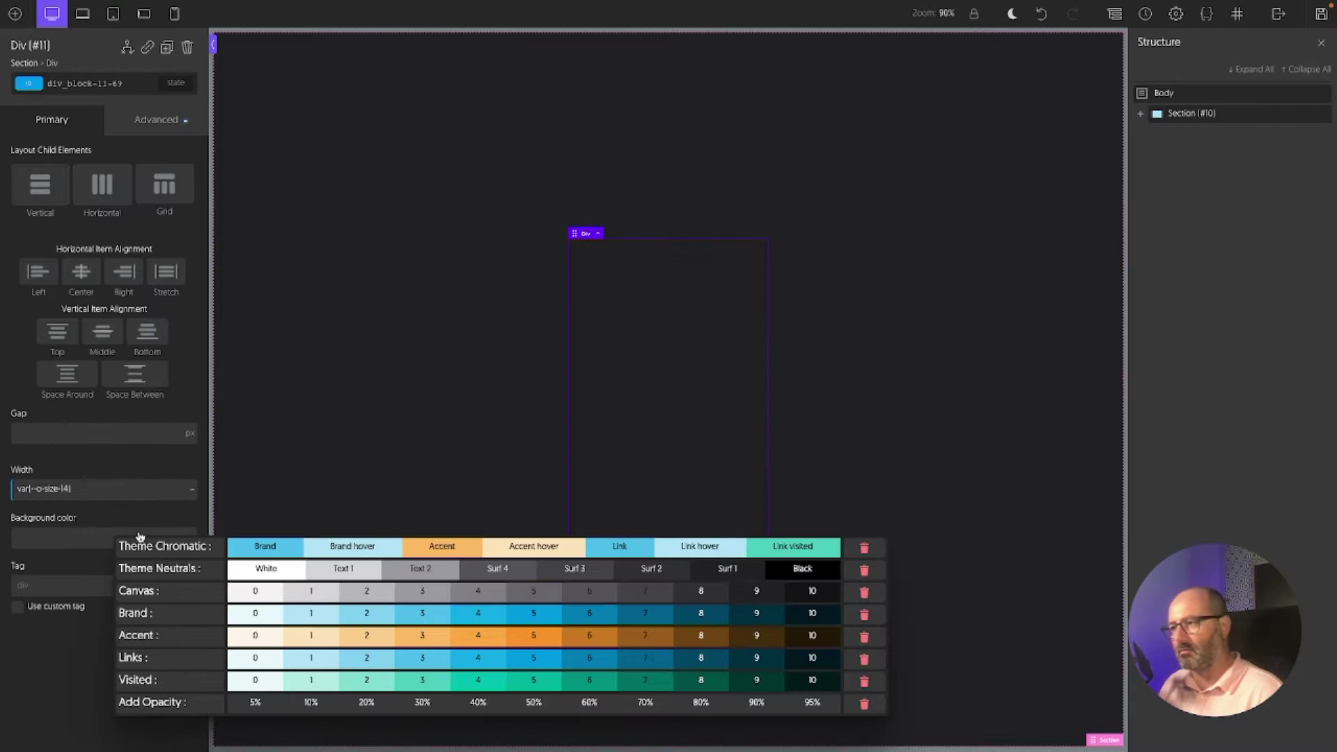
pyautogui.click(807, 569)
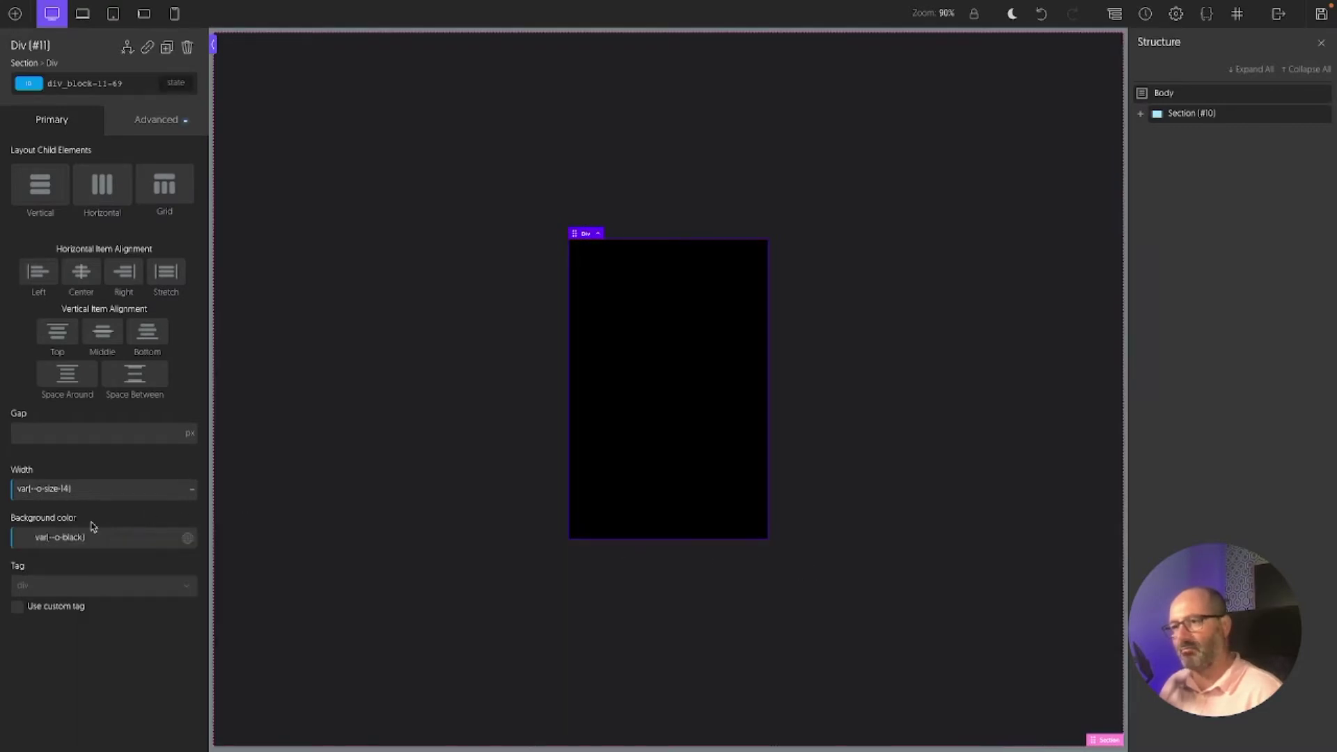
pyautogui.click(98, 540)
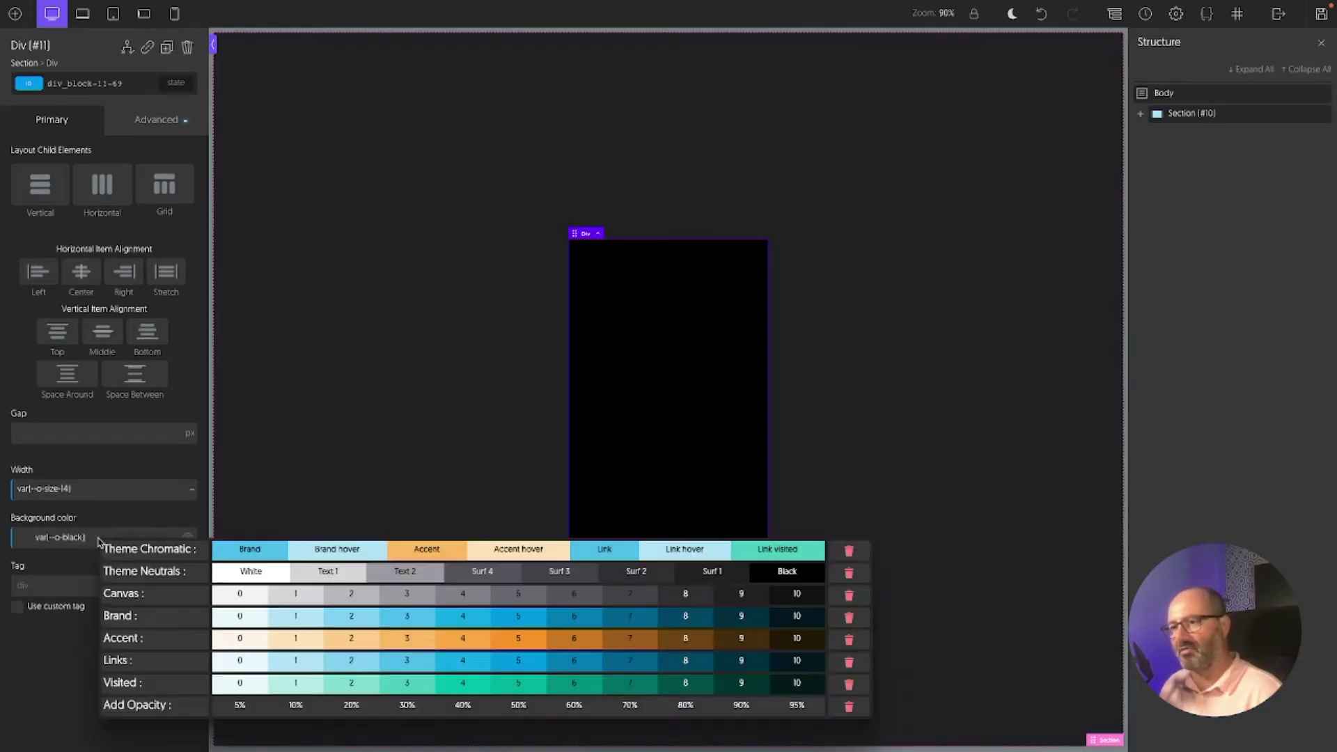
pyautogui.click(630, 706)
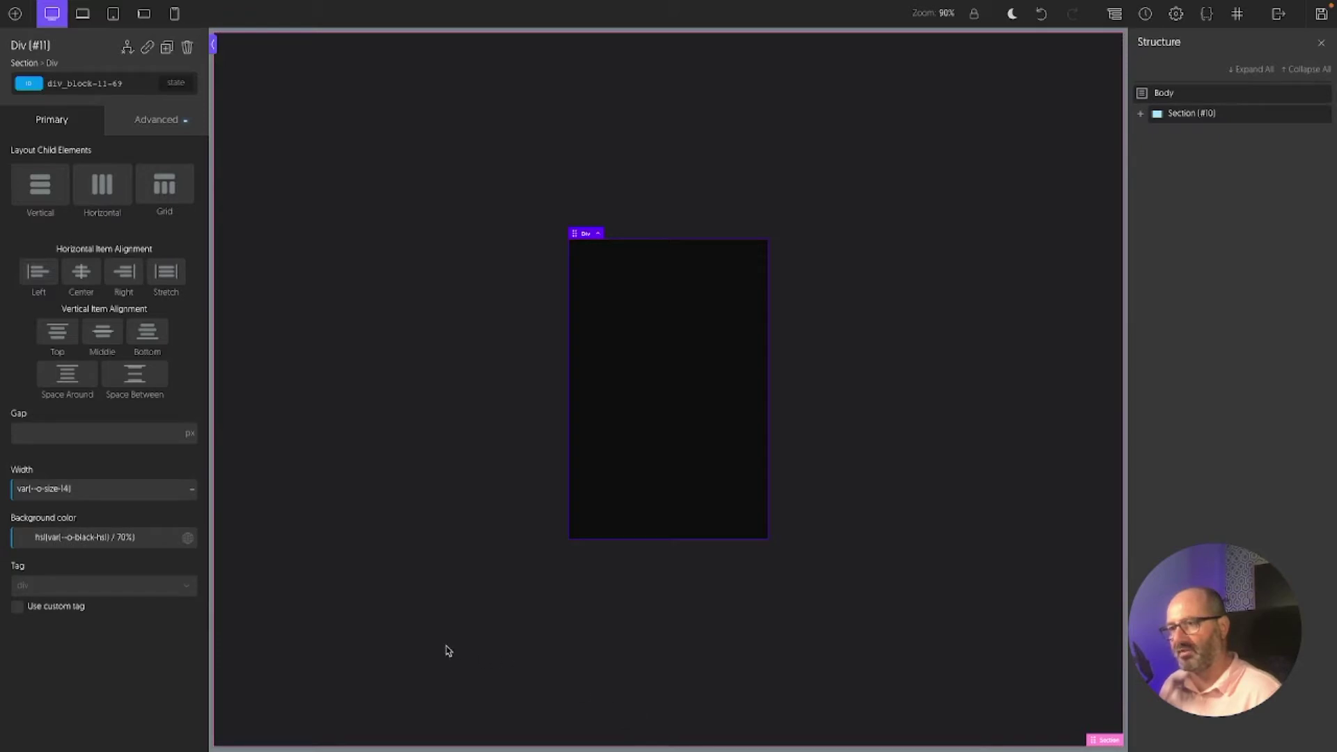
# Round the Div's corners with the radius-4 preset
pyautogui.click(156, 119)
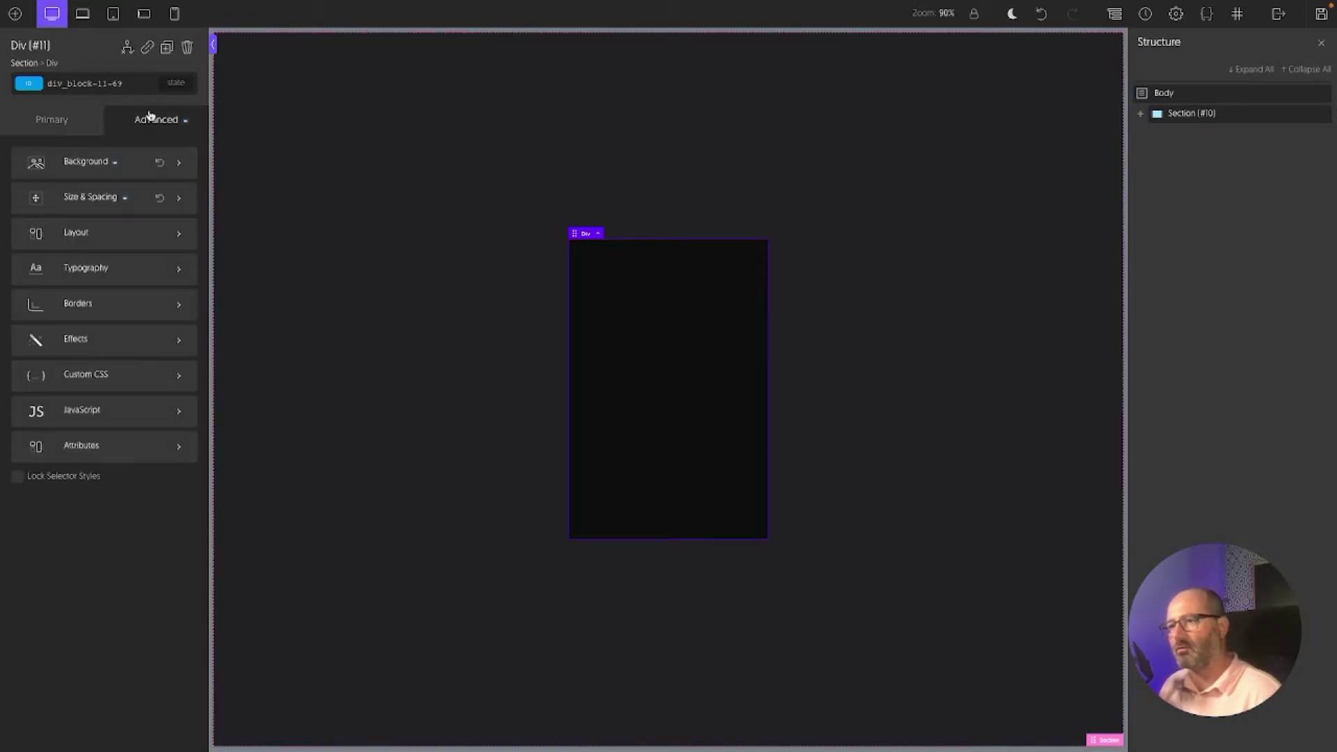
pyautogui.click(129, 302)
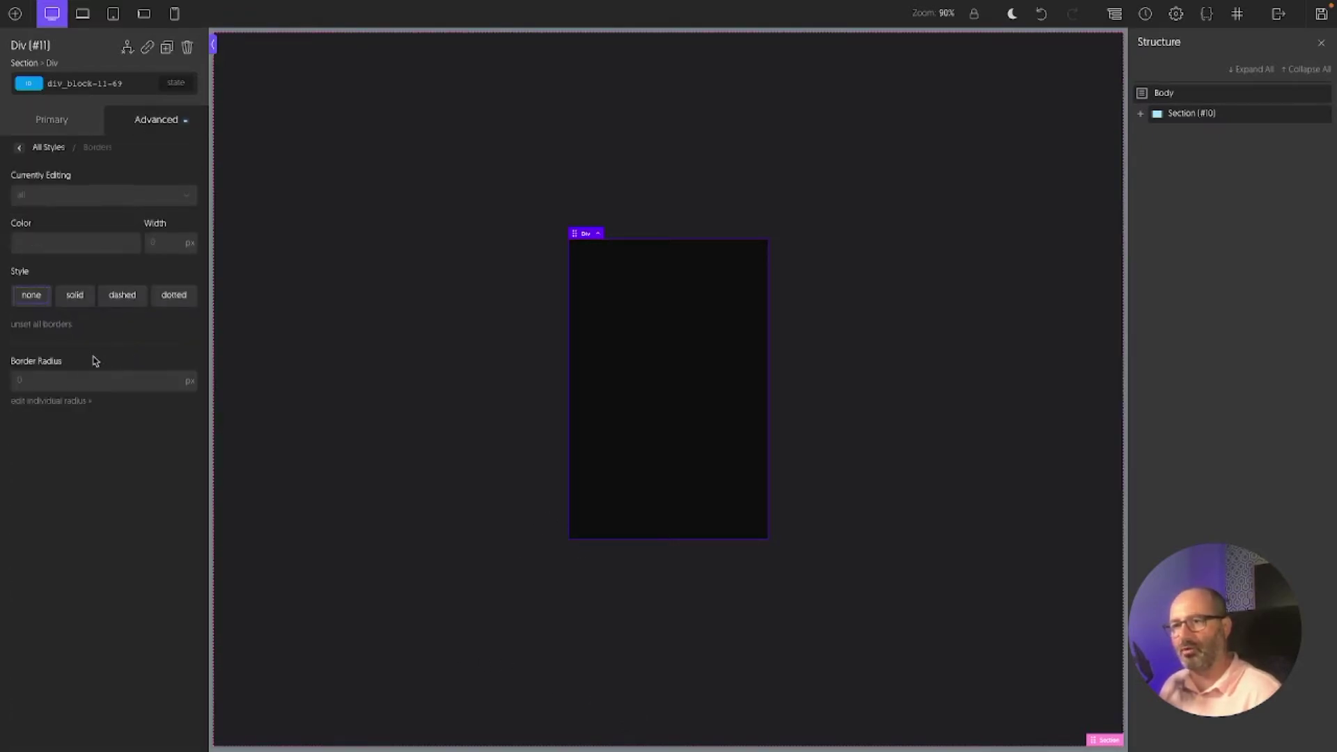
pyautogui.rightClick(72, 382)
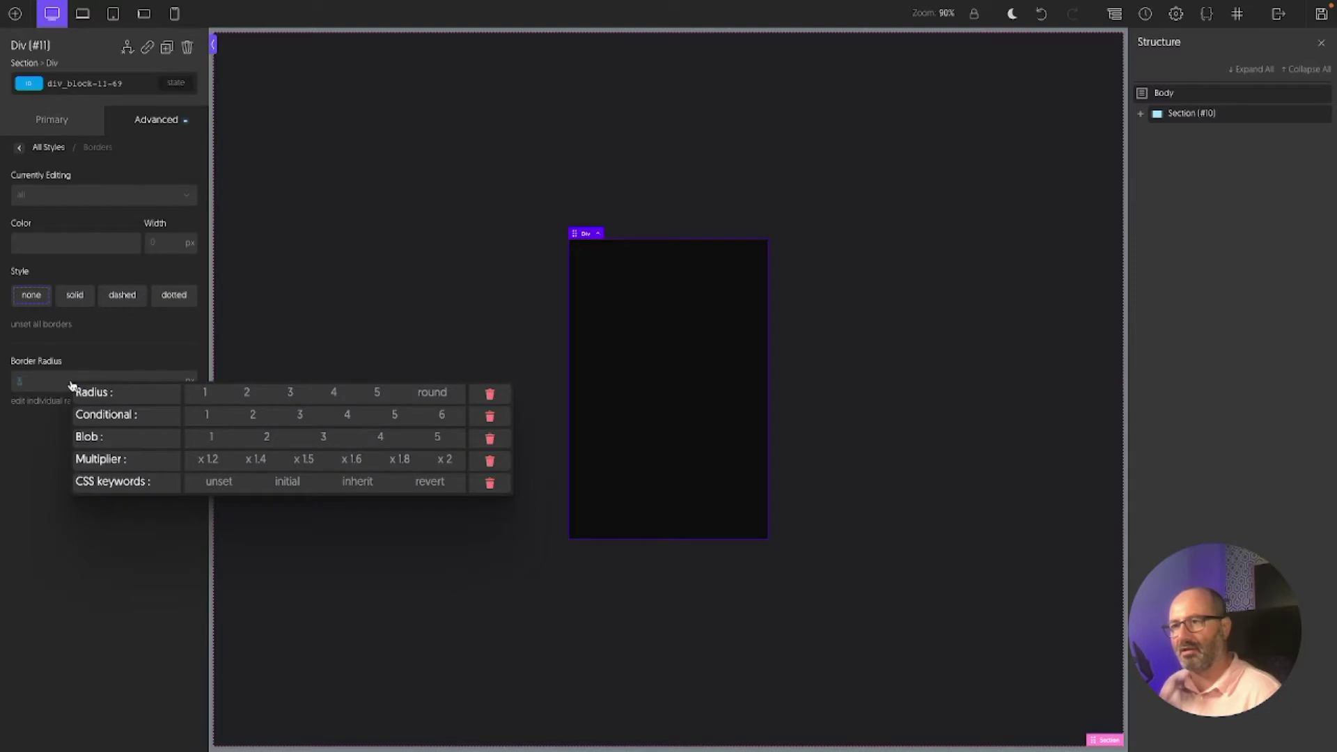
pyautogui.click(335, 393)
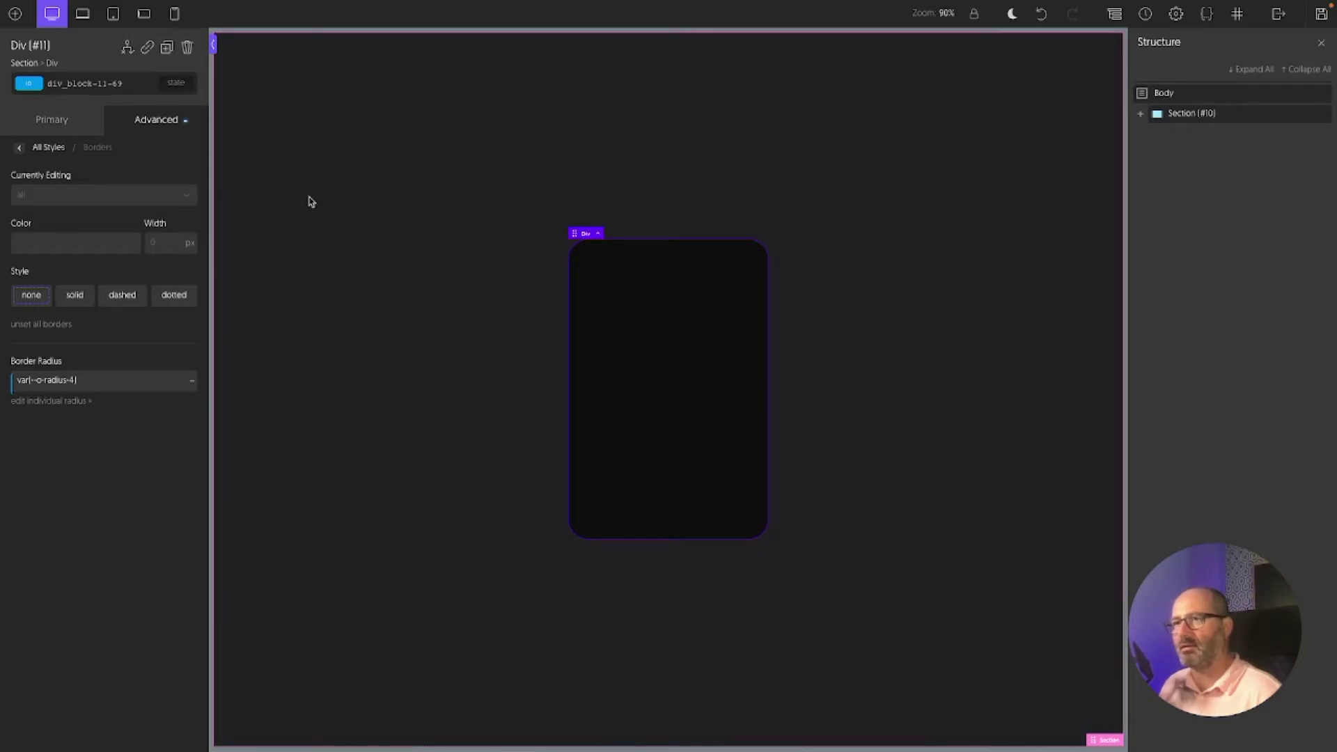
# Set the Div's position to relative
pyautogui.click(167, 119)
pyautogui.click(131, 232)
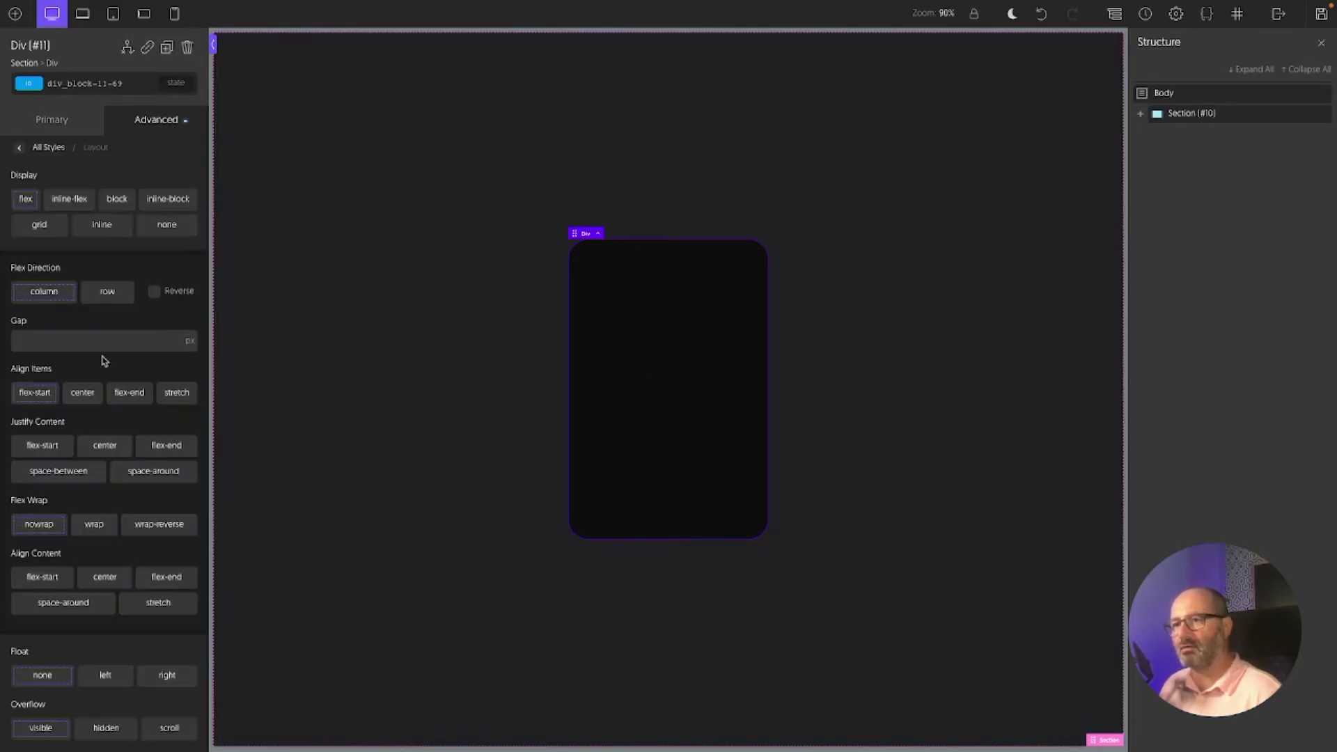
pyautogui.scroll(-5, 105, 418)
pyautogui.scroll(-3, 104, 450)
pyautogui.click(133, 717)
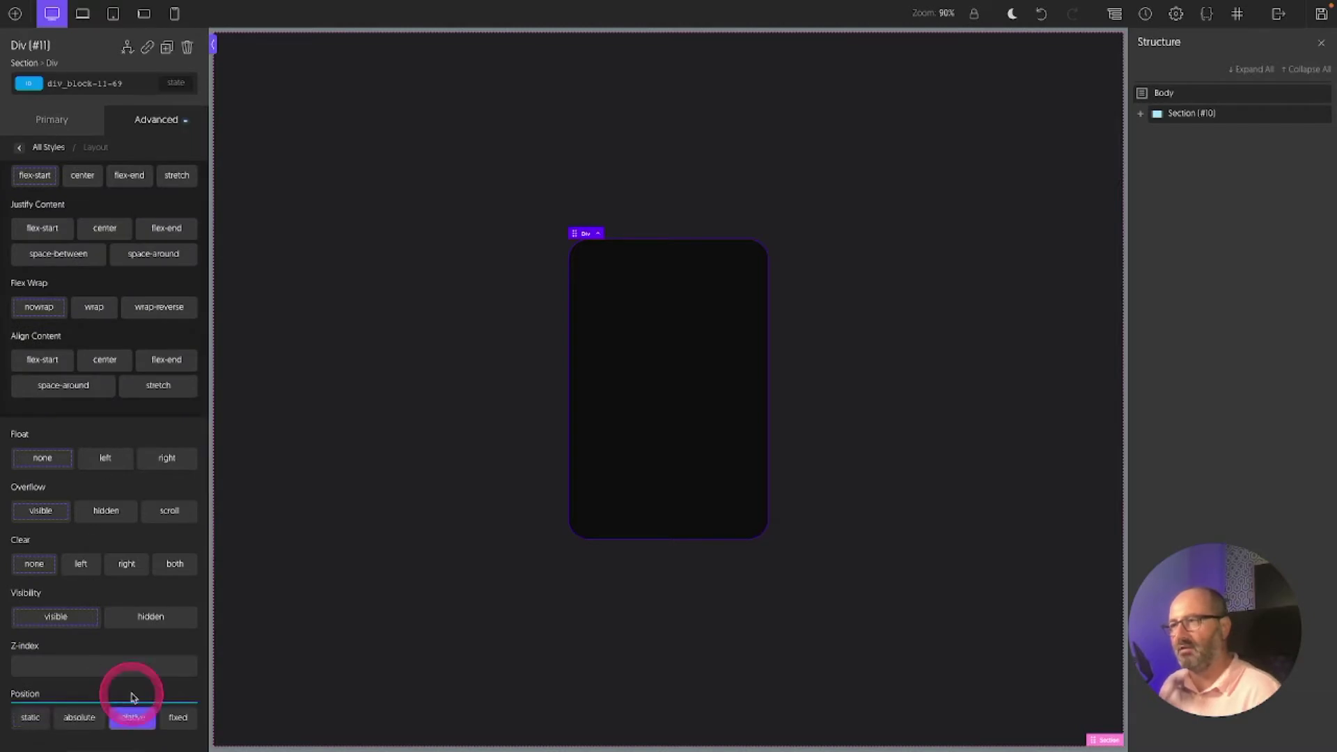
pyautogui.click(175, 82)
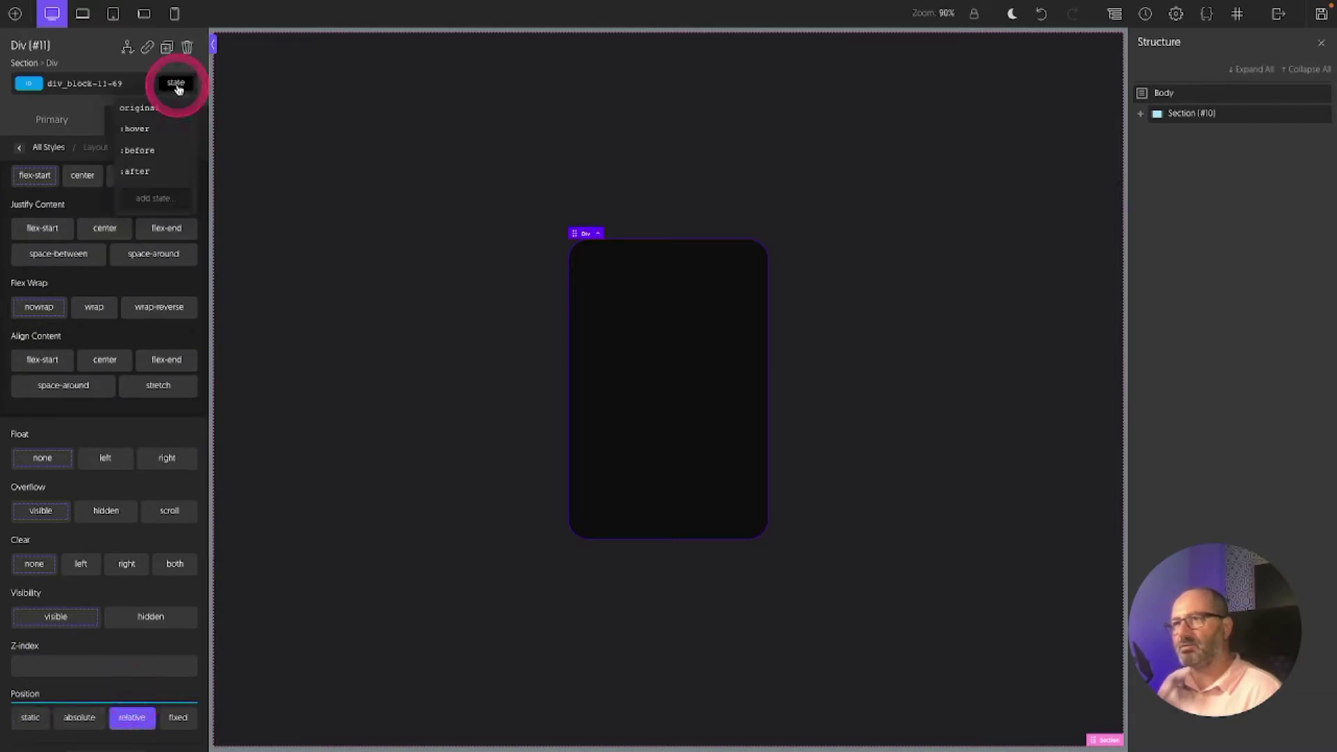
# Make the :before element absolute with a negative size-preset top offset
pyautogui.click(152, 152)
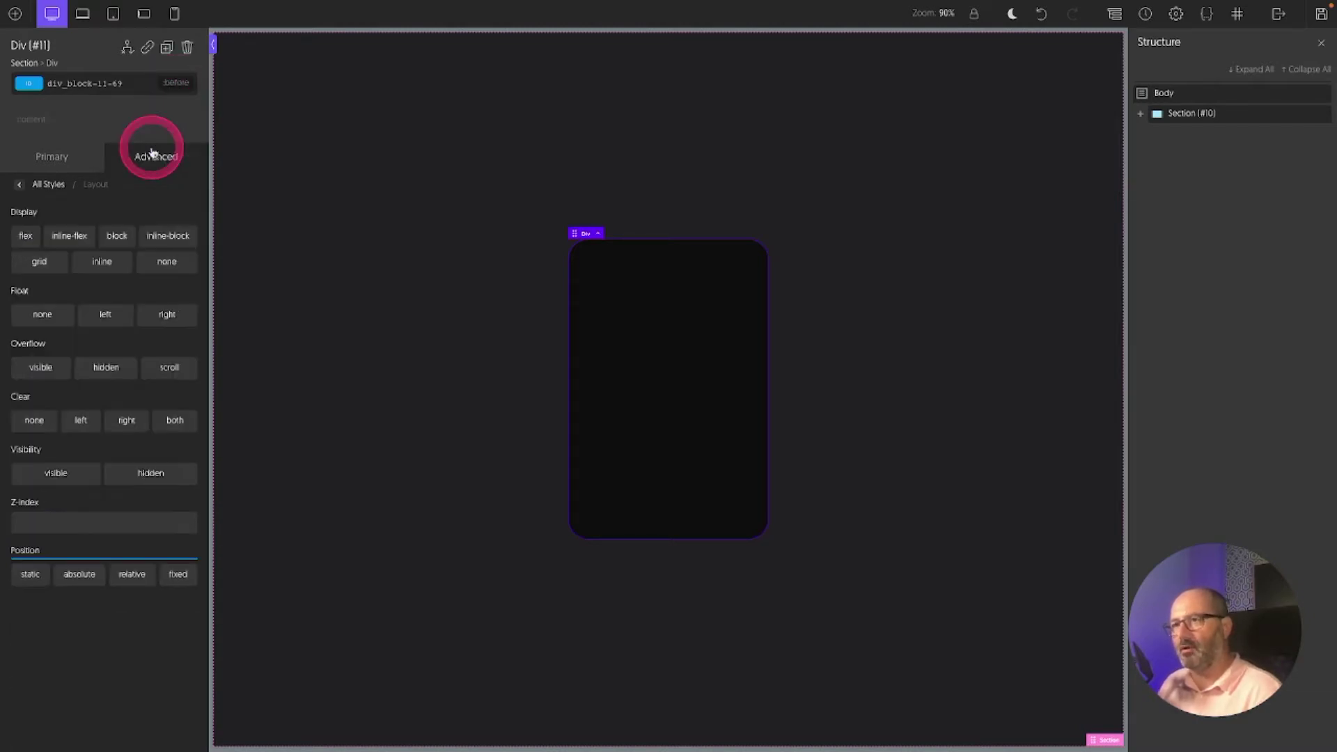
pyautogui.click(77, 577)
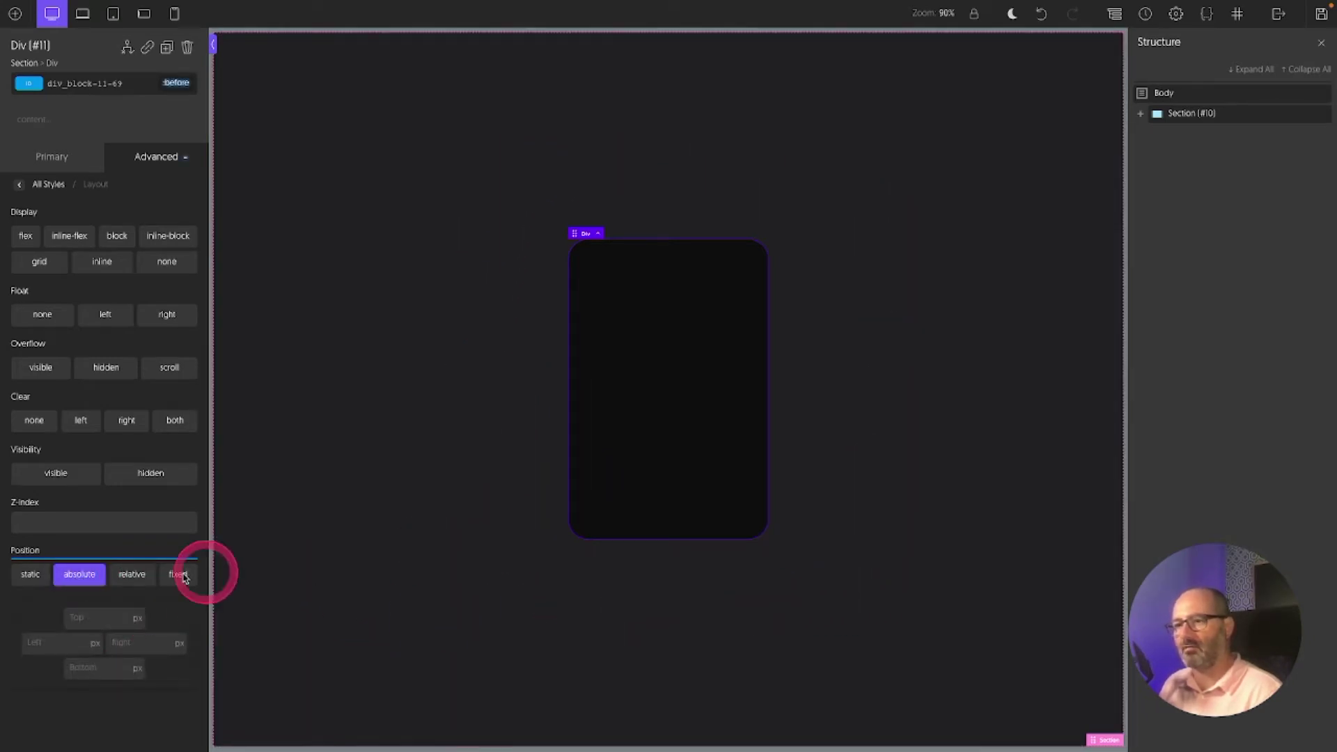
pyautogui.click(82, 623)
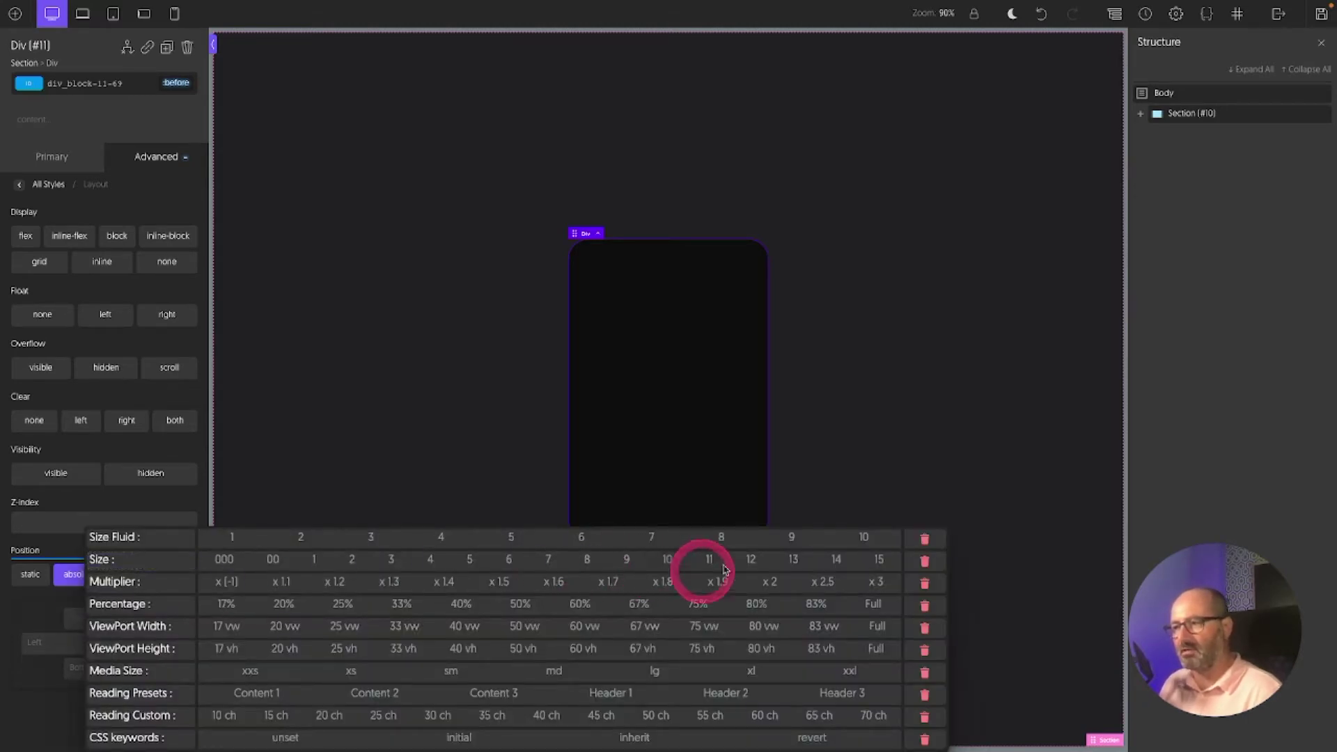
pyautogui.click(790, 562)
pyautogui.click(93, 617)
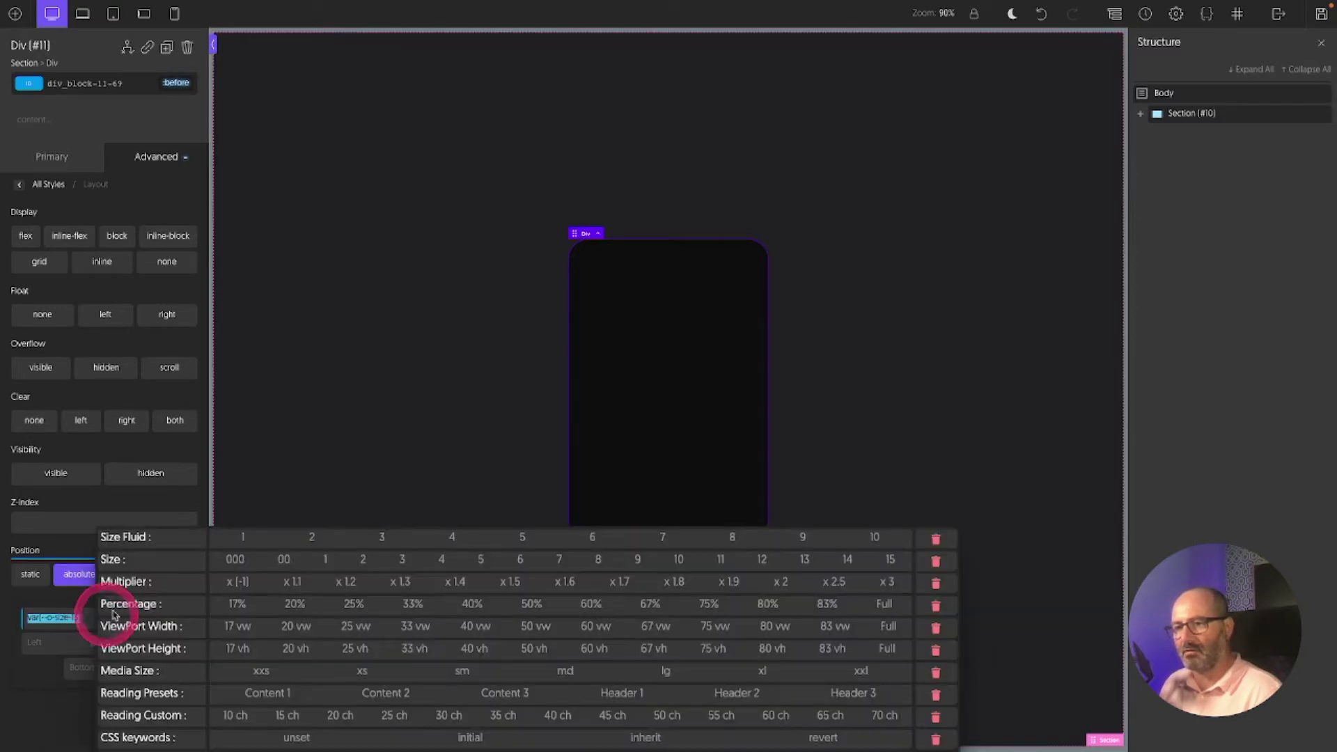
pyautogui.click(236, 583)
# Give the :before element negative size-preset left and right offsets
pyautogui.click(50, 642)
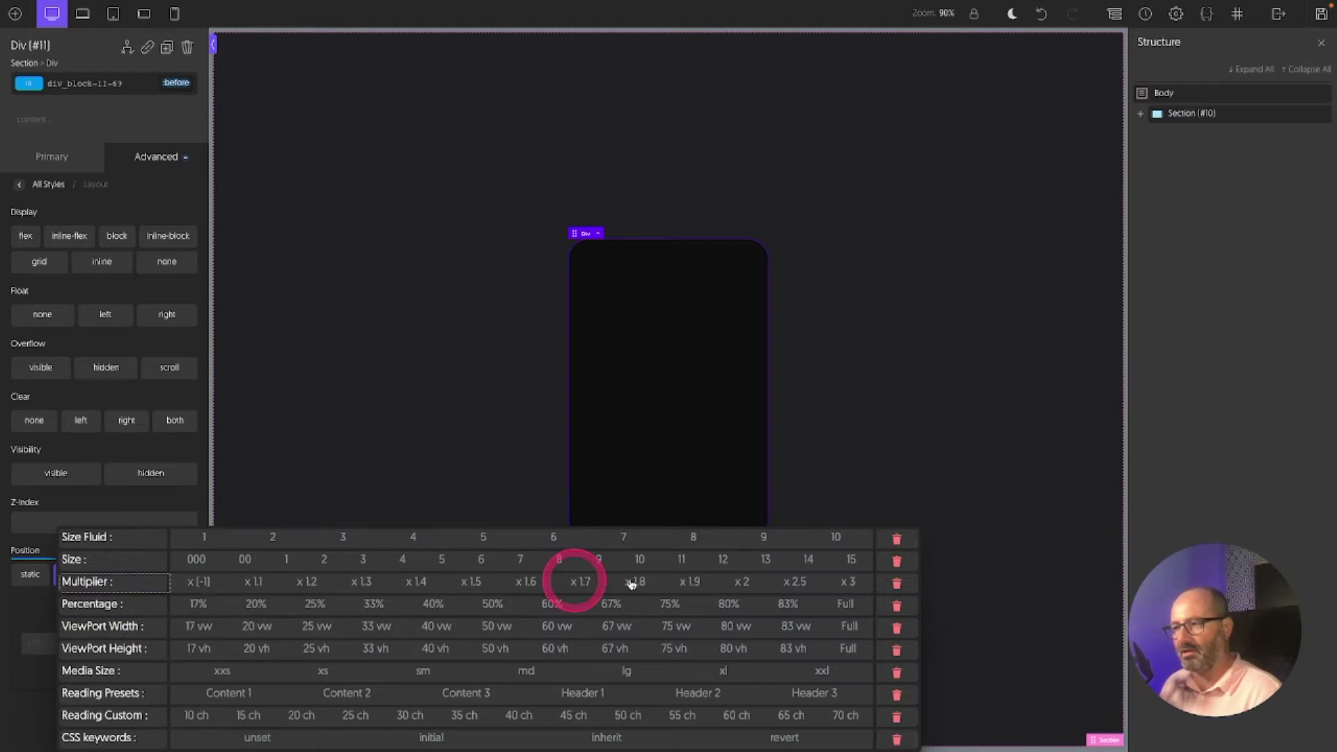
pyautogui.click(767, 559)
pyautogui.click(48, 646)
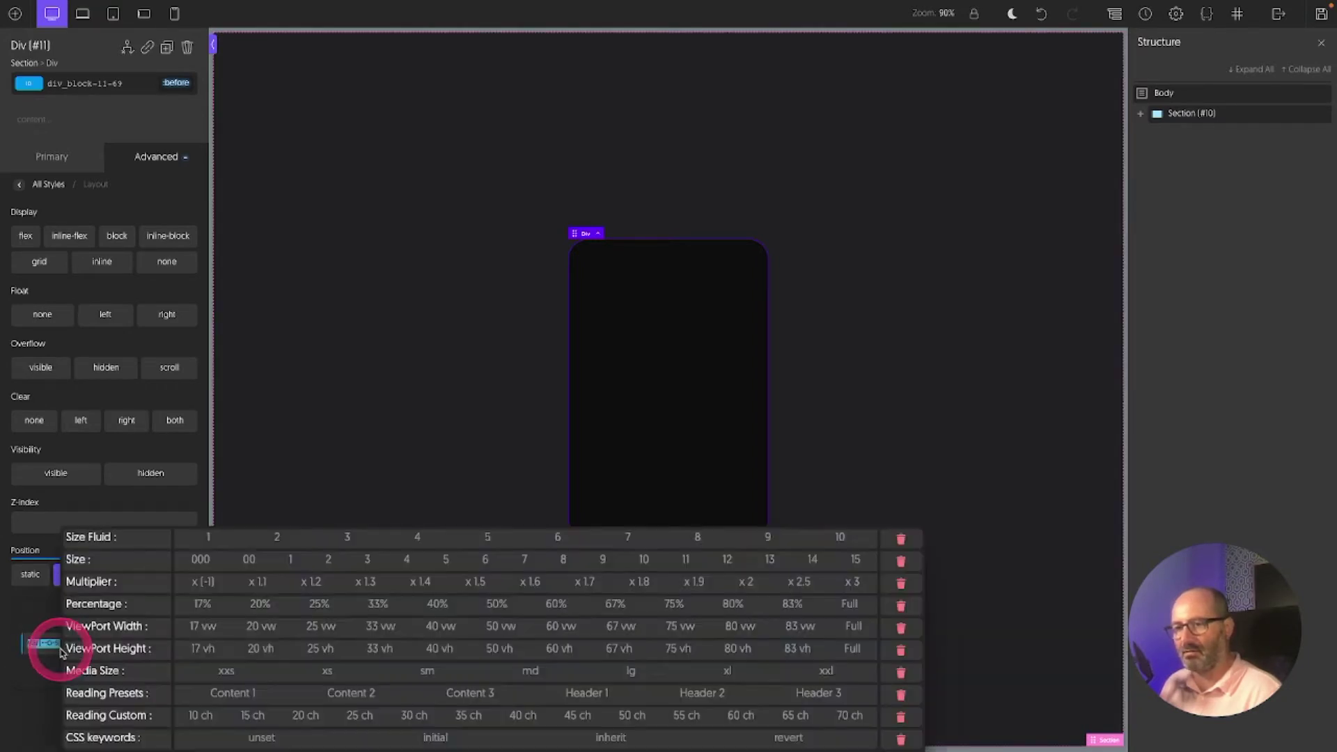
pyautogui.click(204, 583)
pyautogui.click(156, 635)
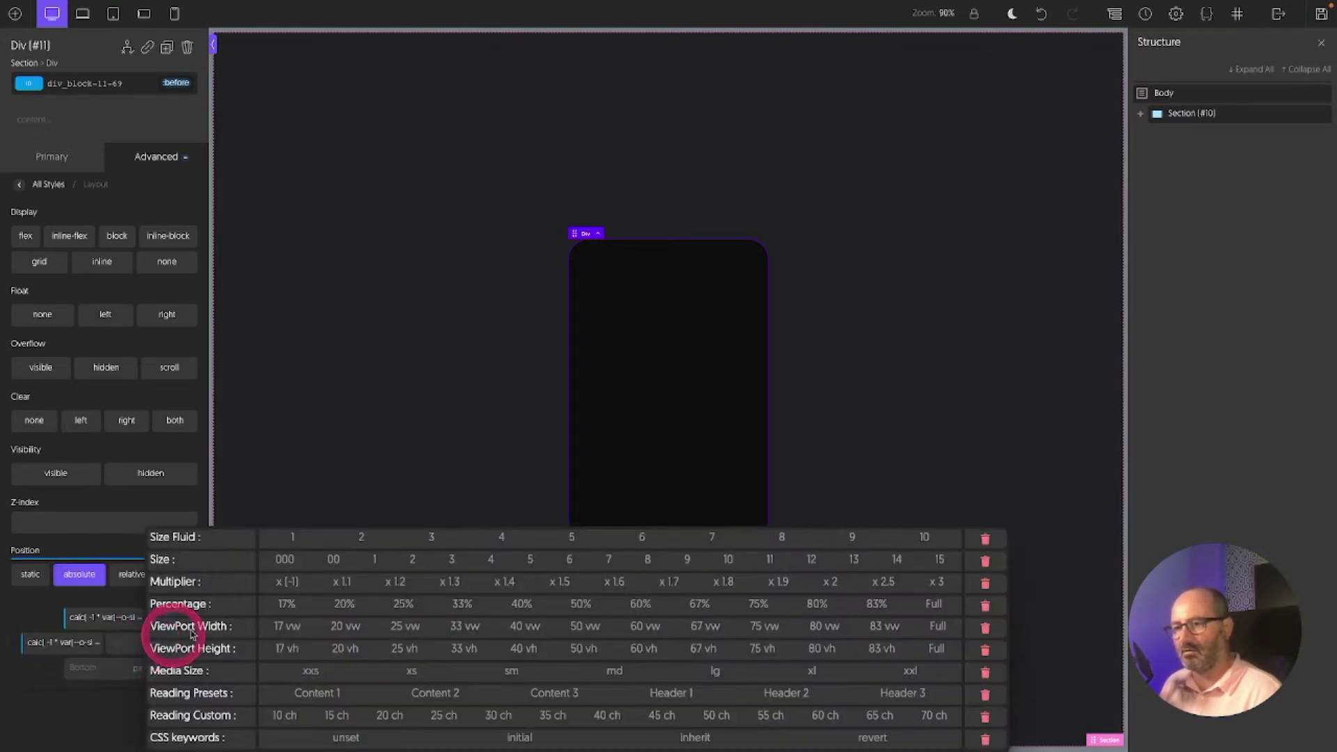
pyautogui.click(849, 558)
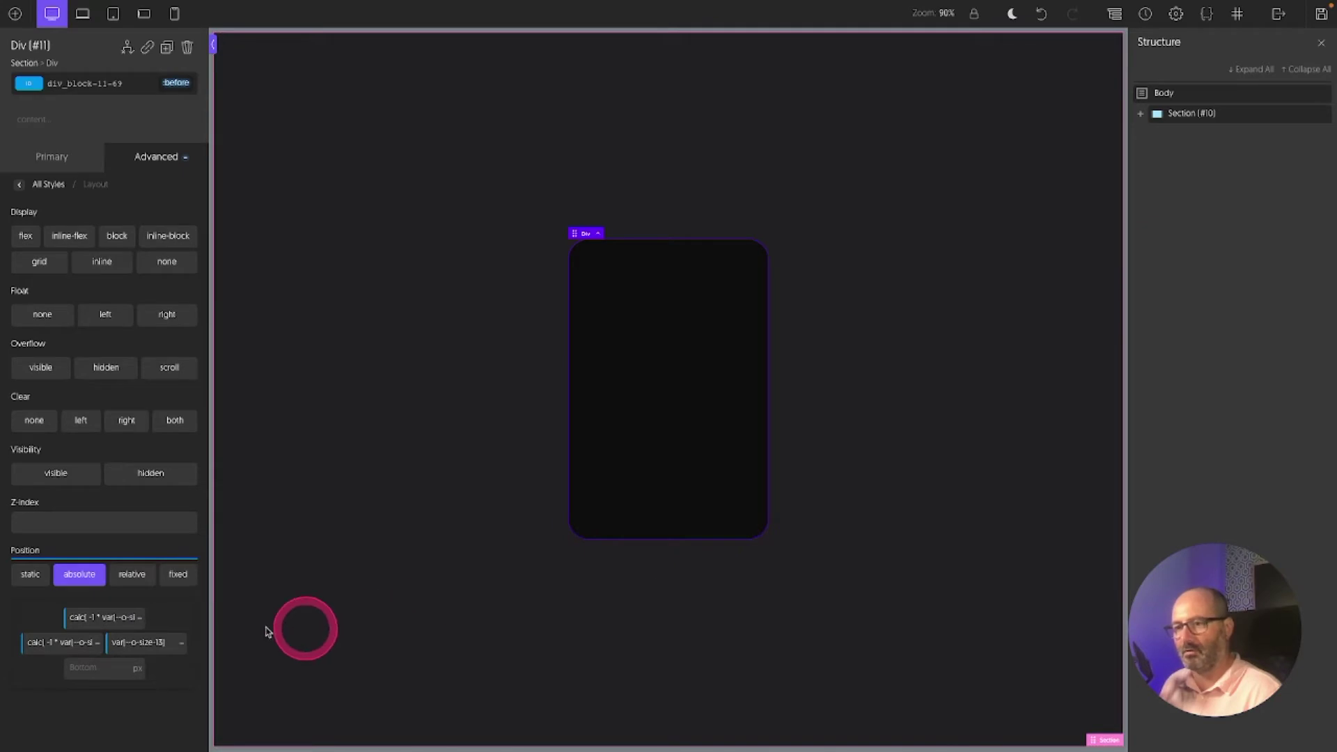
pyautogui.click(136, 646)
pyautogui.click(278, 582)
# Choose a size preset for the :before element's bottom offset
pyautogui.click(68, 663)
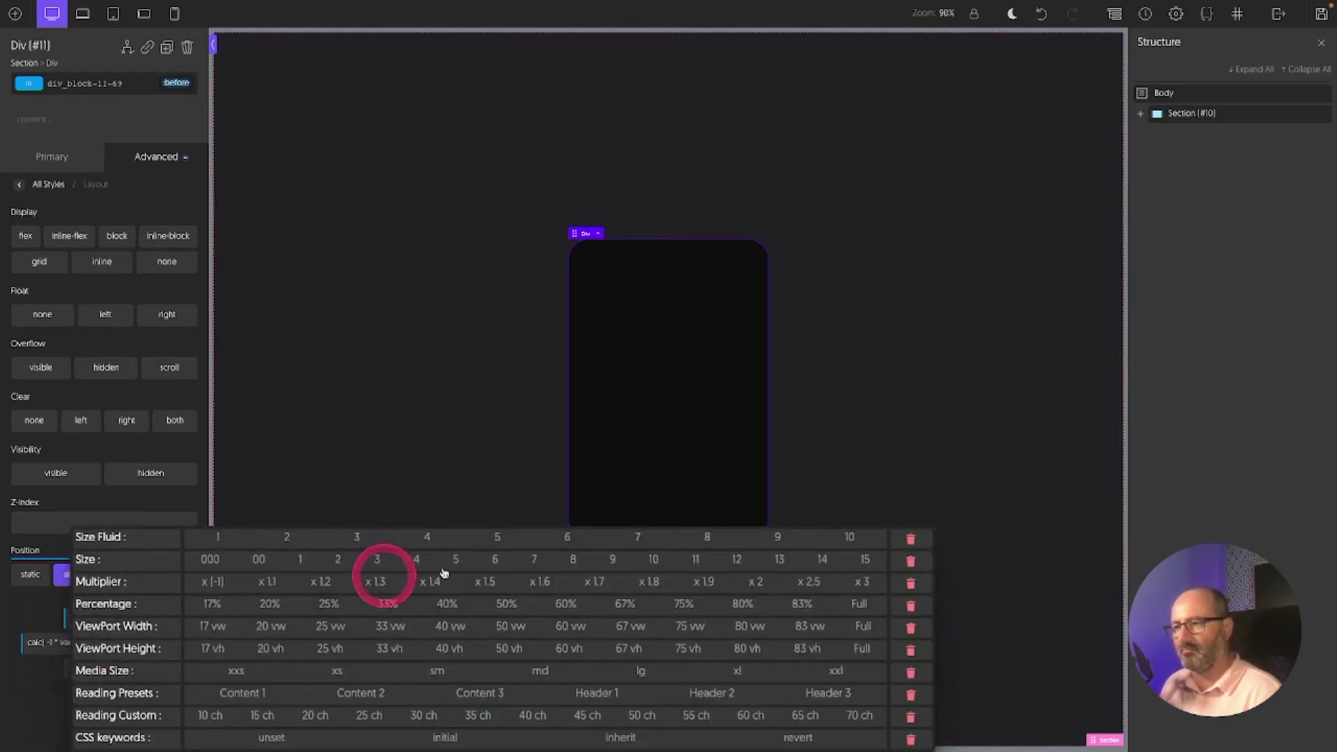
pyautogui.click(777, 559)
pyautogui.click(136, 674)
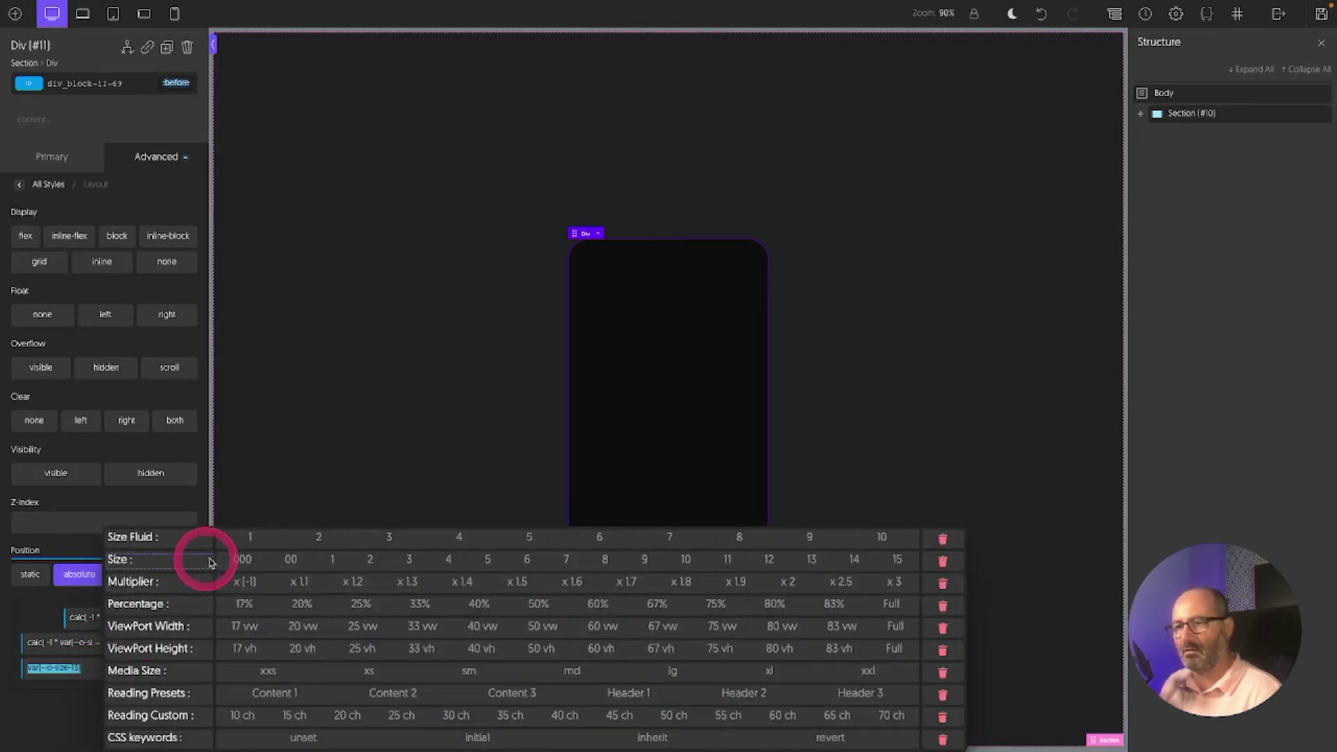
# Make the :before element's bottom offset negative with the x[-1] multiplier
pyautogui.click(235, 582)
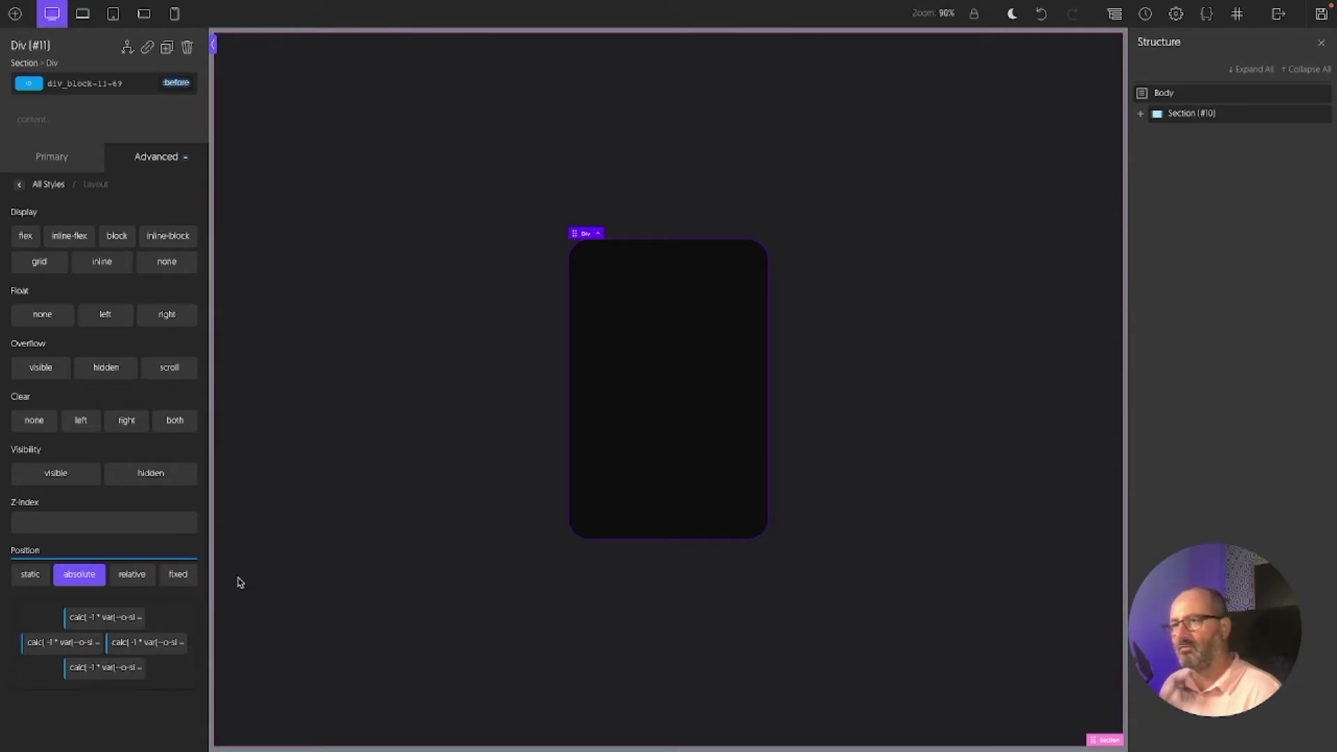
pyautogui.click(232, 578)
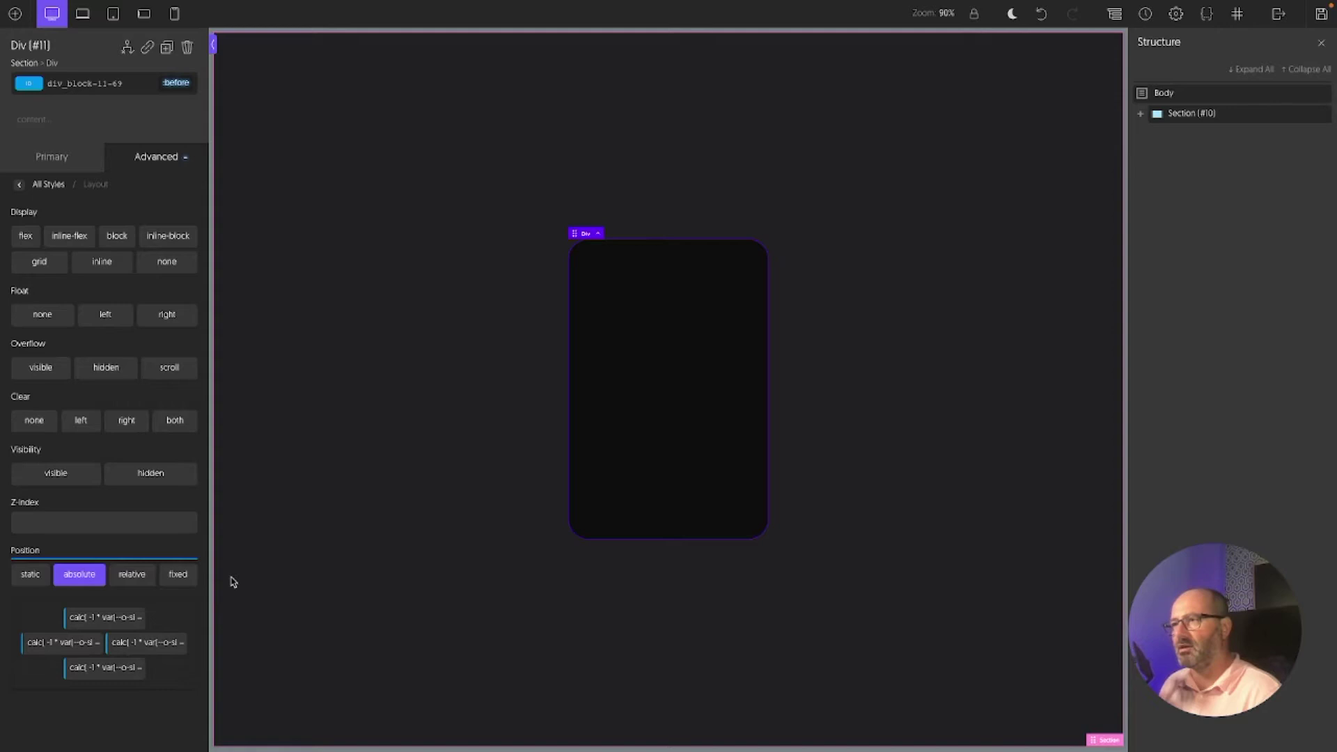
pyautogui.click(232, 581)
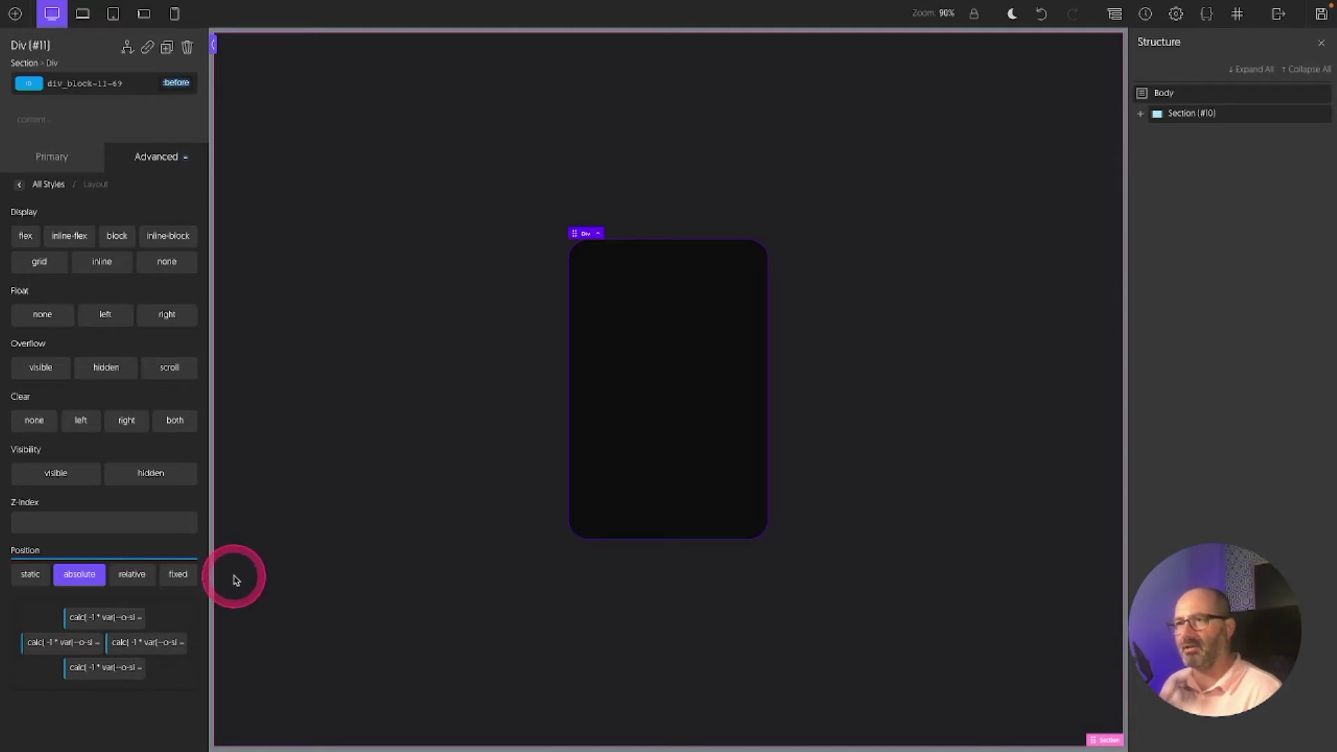
# Browse the Background gradient presets without applying one, then go to Custom CSS
pyautogui.click(48, 184)
pyautogui.click(106, 200)
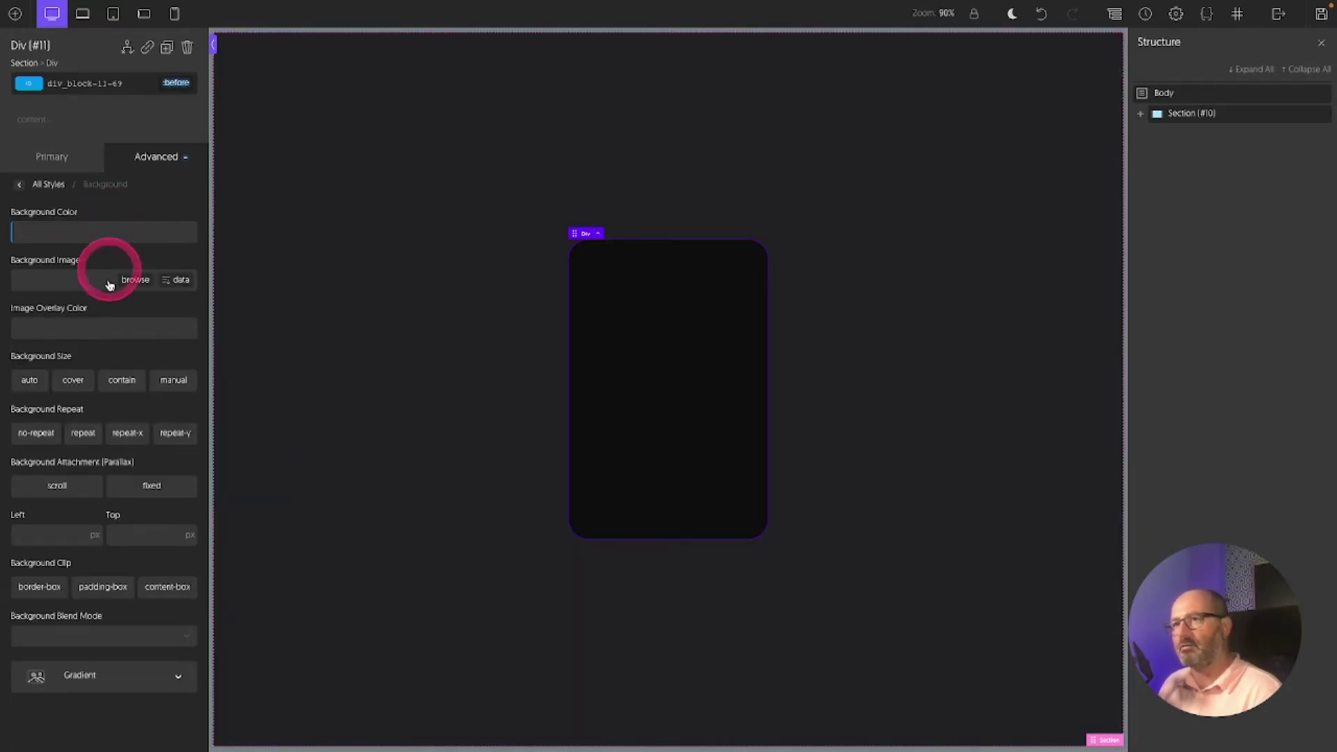
pyautogui.click(65, 282)
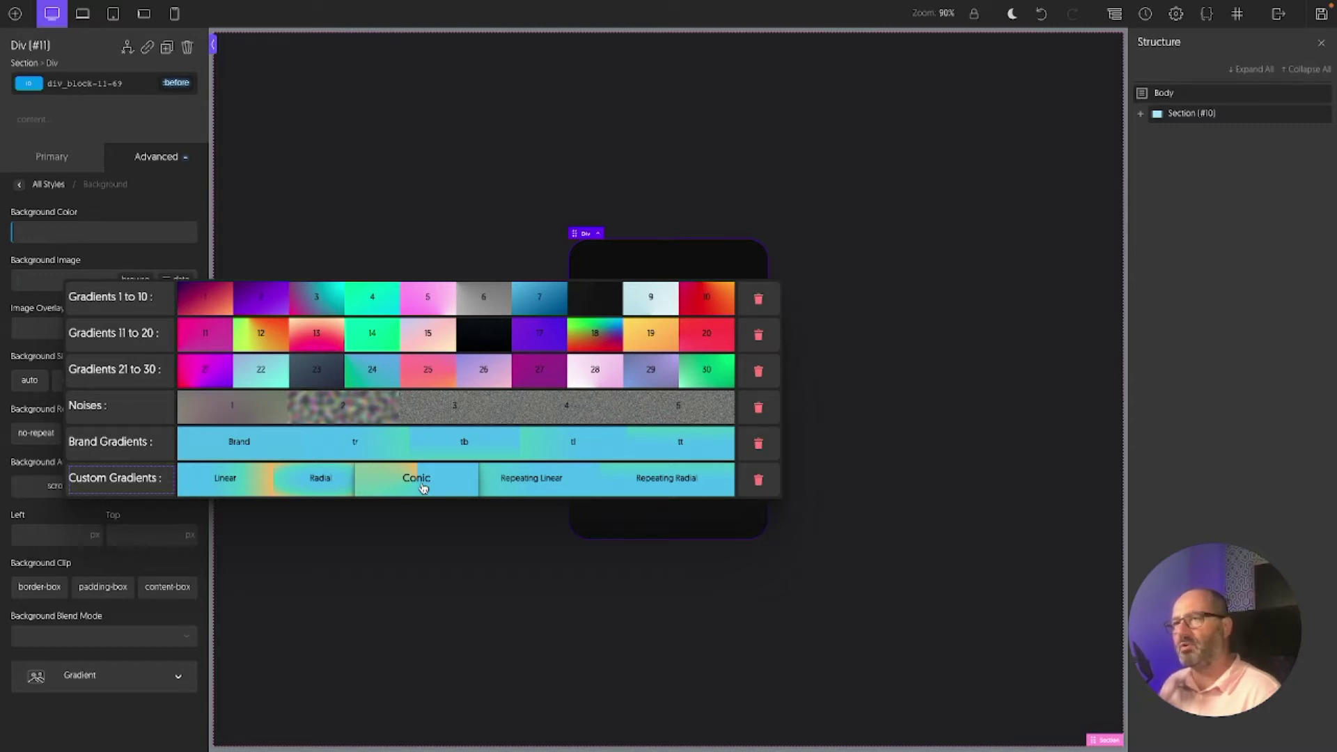
pyautogui.click(161, 156)
pyautogui.click(110, 412)
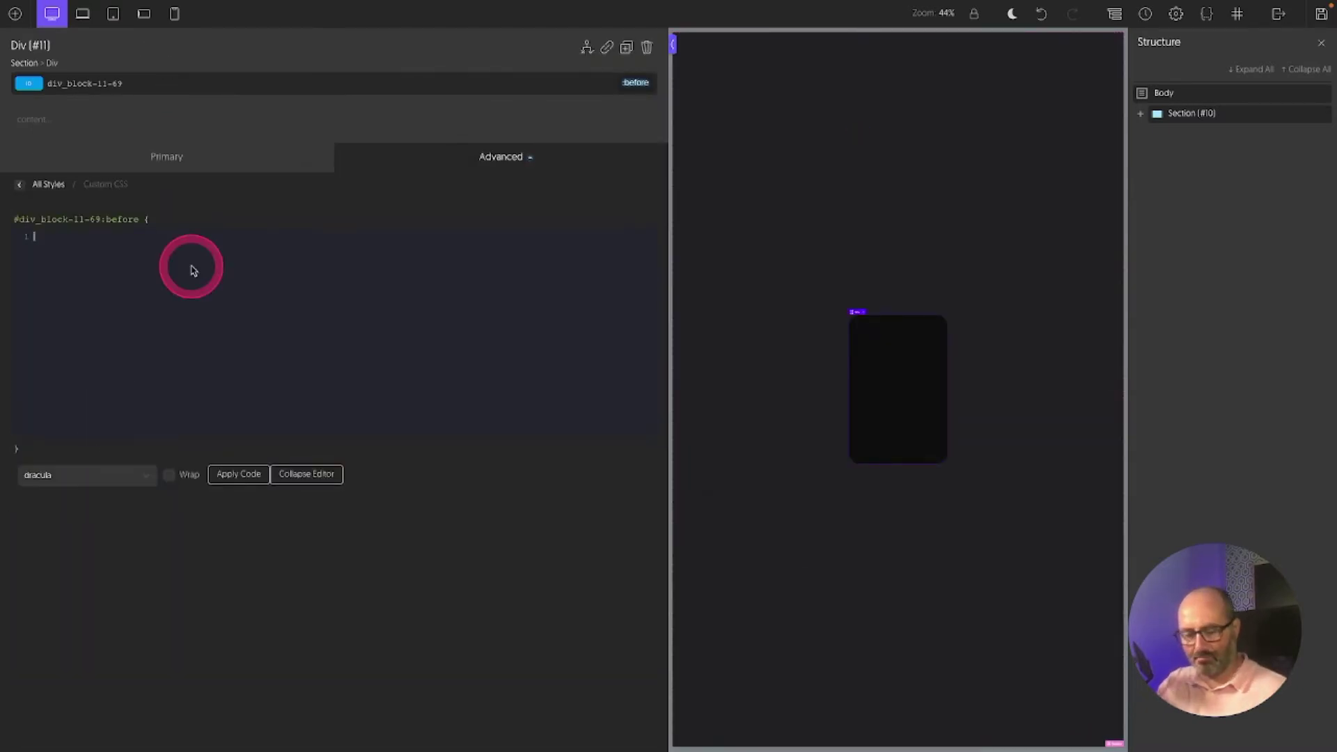
pyautogui.write('backgr')
pyautogui.write('ound: conic')
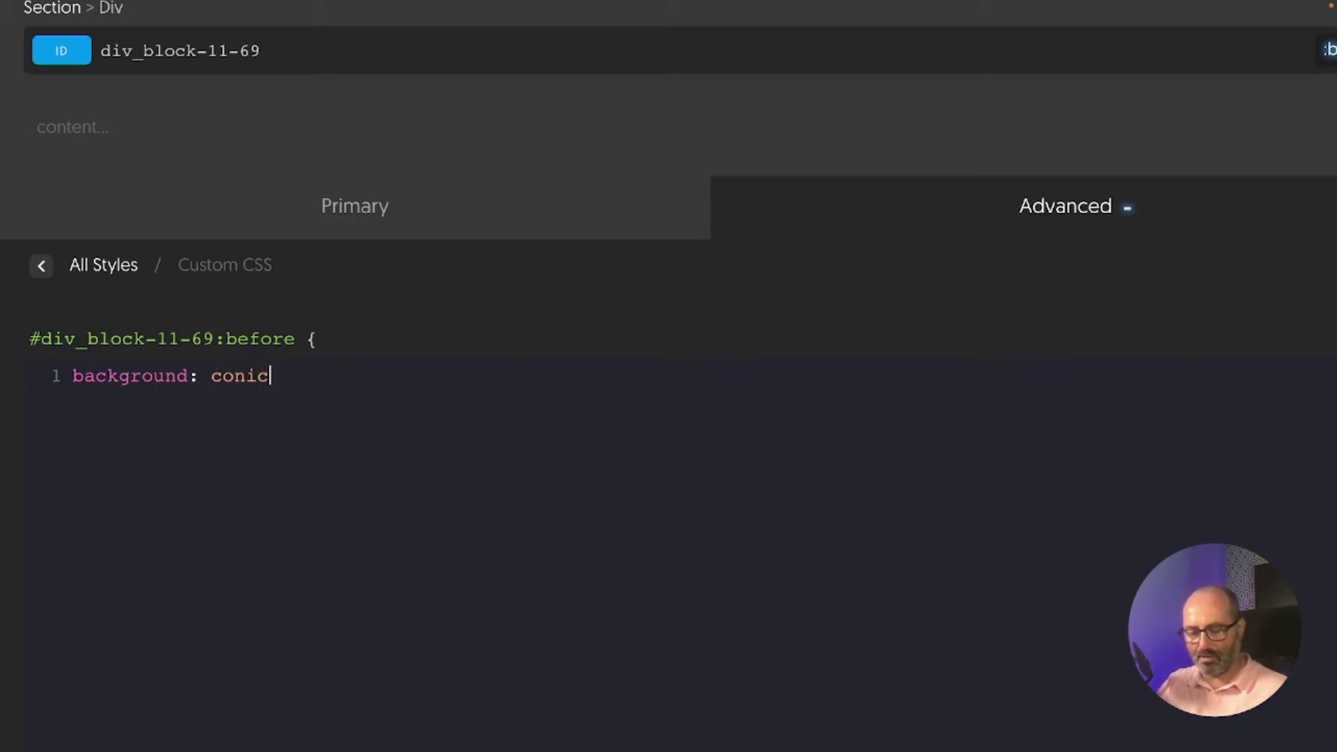
pyautogui.write('t(transparent, var(--o-grape-5')
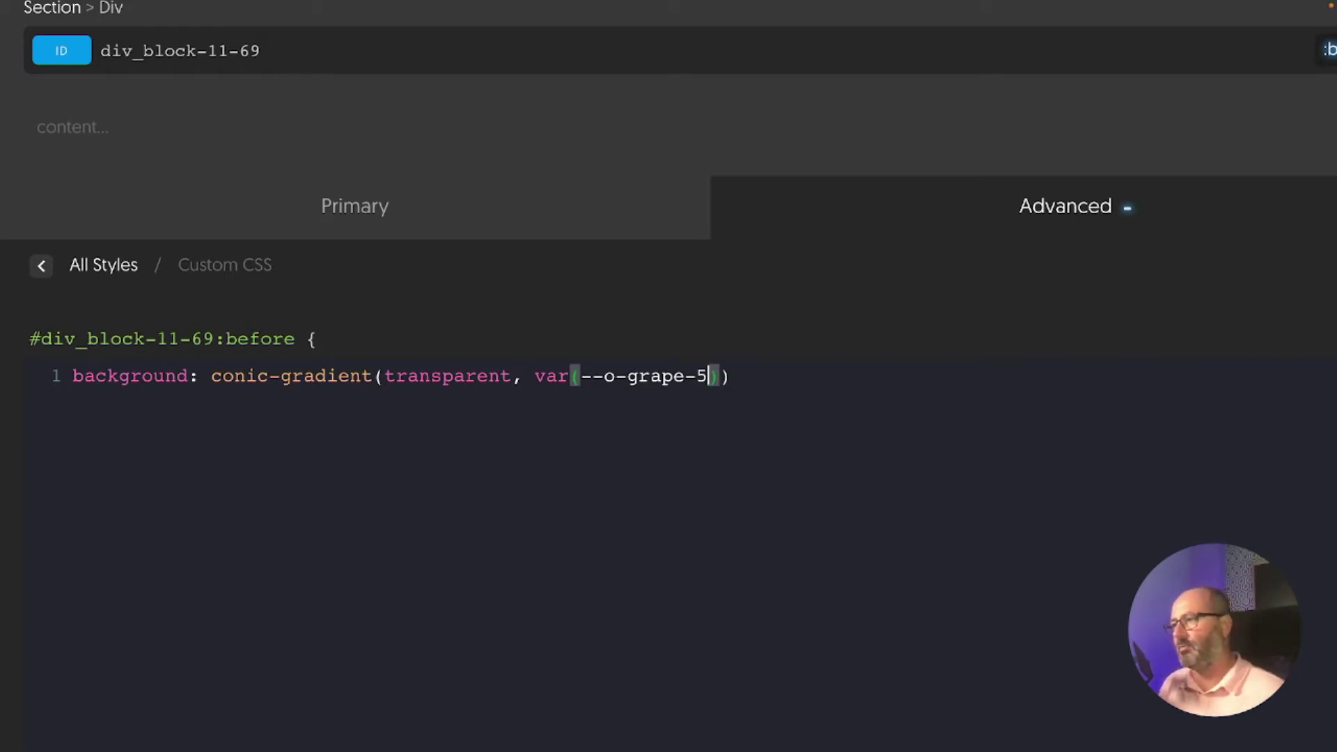
pyautogui.write('));')
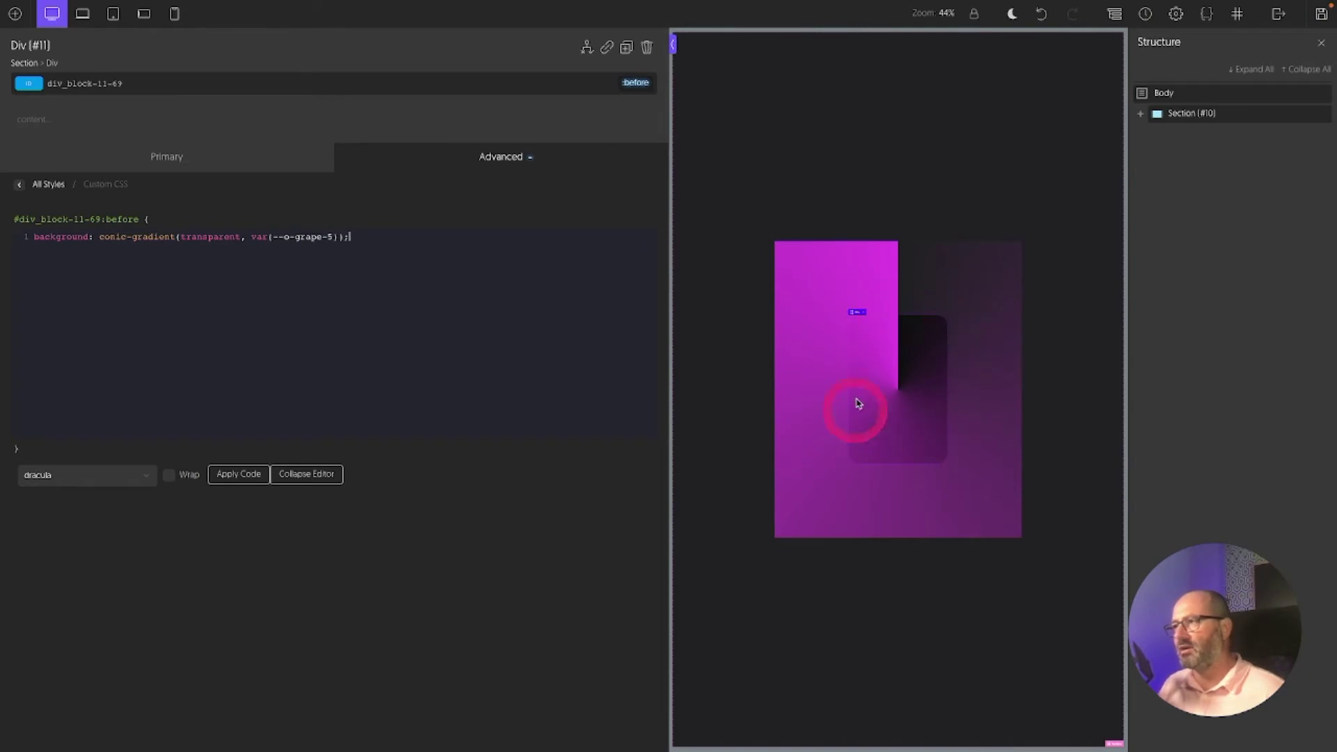
# Collapse the editor holding the transparent-to-grape-5 conic-gradient background CSS
pyautogui.click(307, 473)
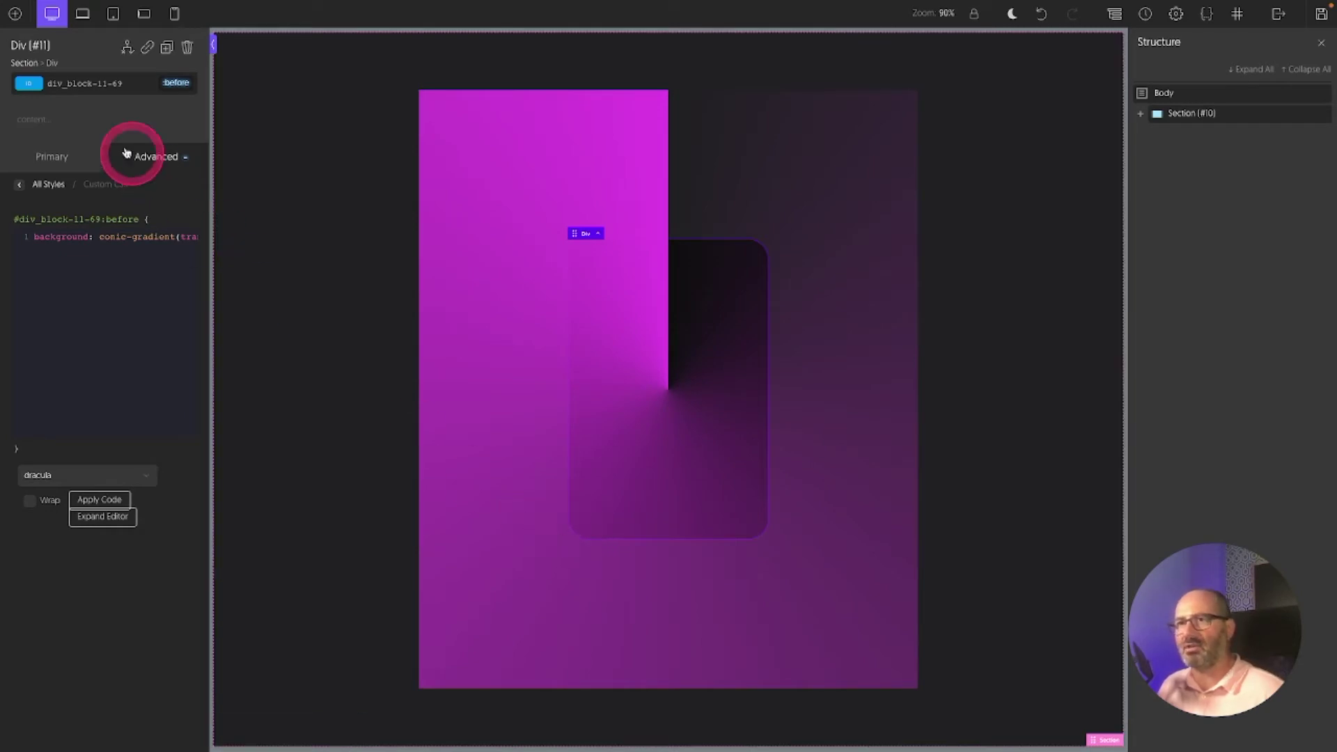
# Apply the o-spin class to the card, then remove it again
pyautogui.click(121, 84)
pyautogui.write('o')
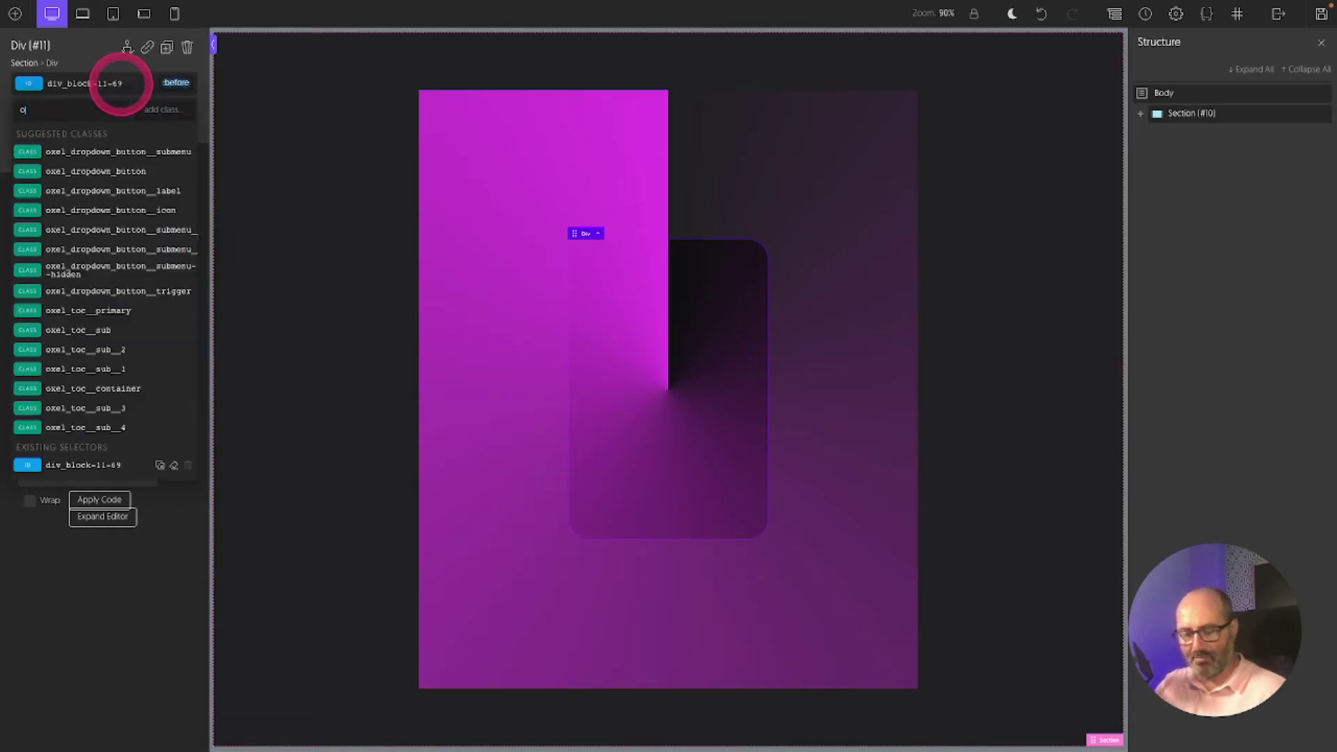
pyautogui.write('-spi')
pyautogui.click(108, 152)
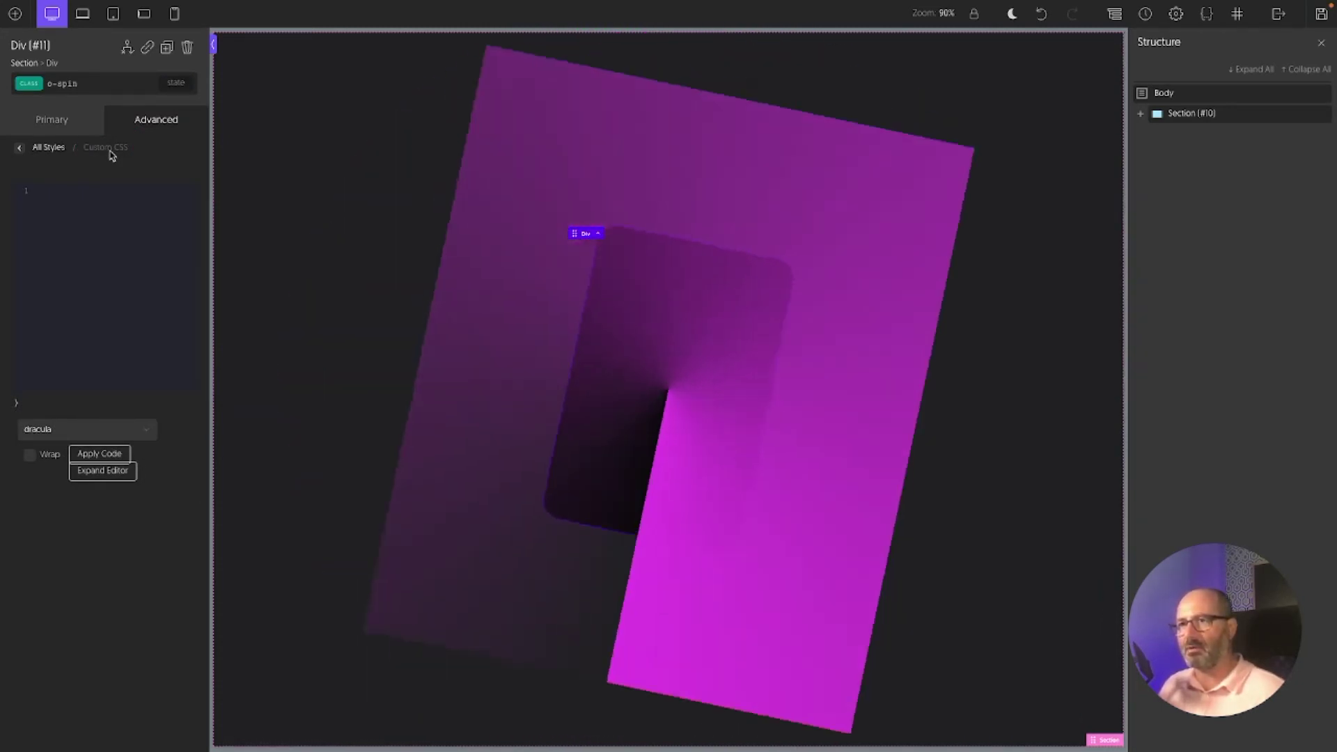
pyautogui.click(116, 106)
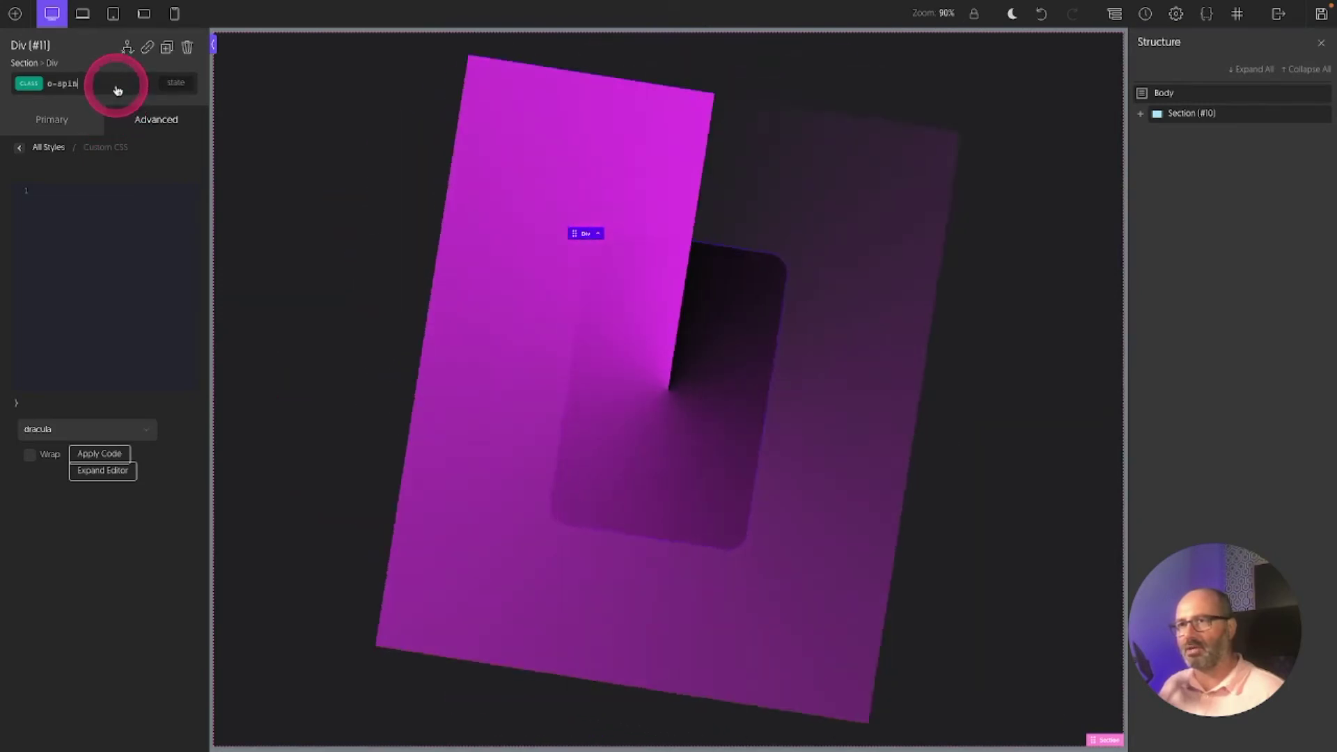
pyautogui.click(174, 86)
pyautogui.click(189, 174)
# Show the card's Custom CSS in the expanded editor
pyautogui.click(164, 123)
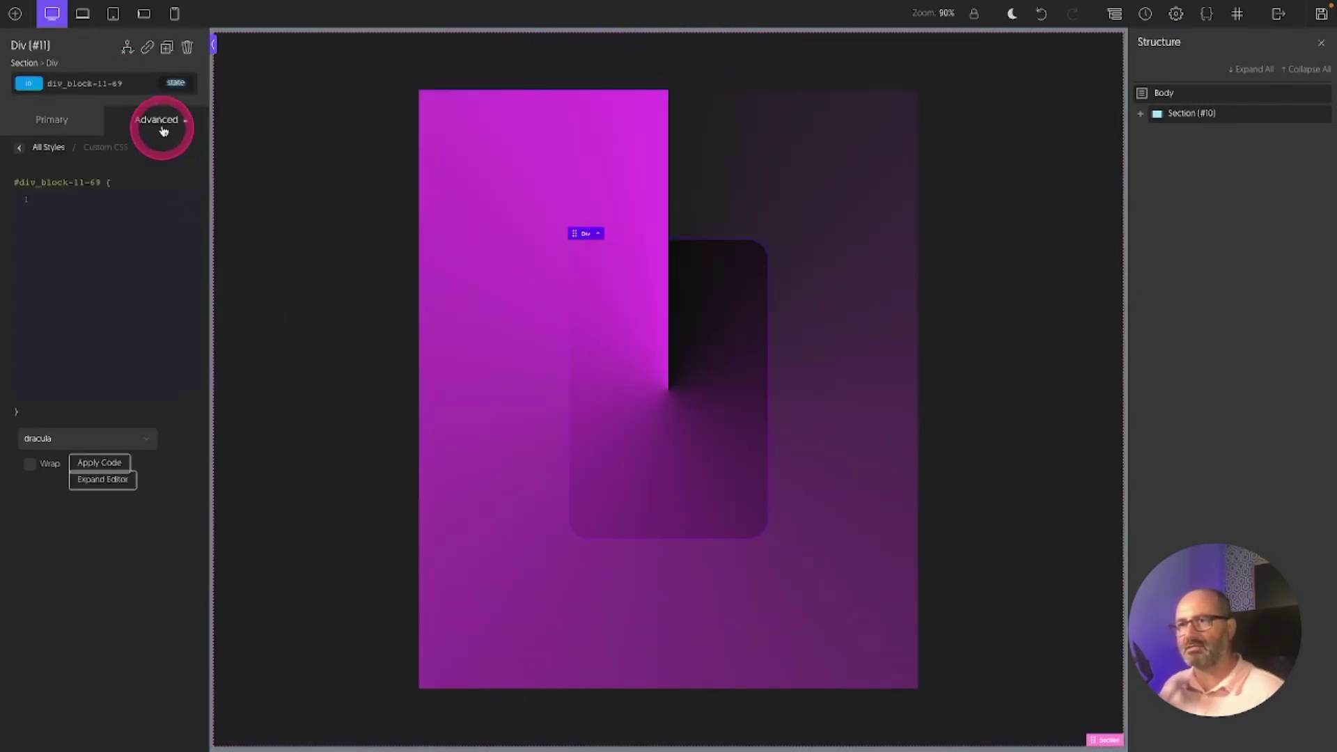
pyautogui.click(84, 378)
pyautogui.click(102, 470)
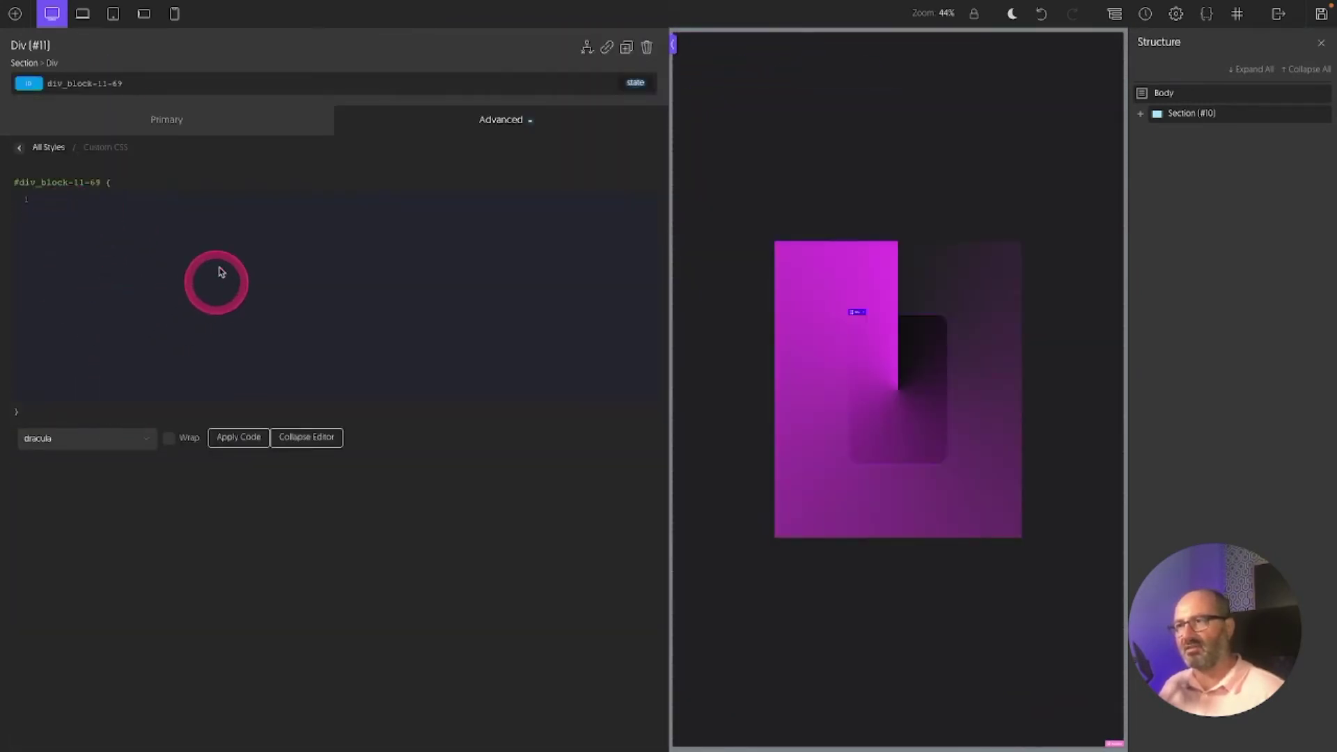
# Add the OxyProps spin animation snippet with a 4s duration to the :before element
pyautogui.click(636, 82)
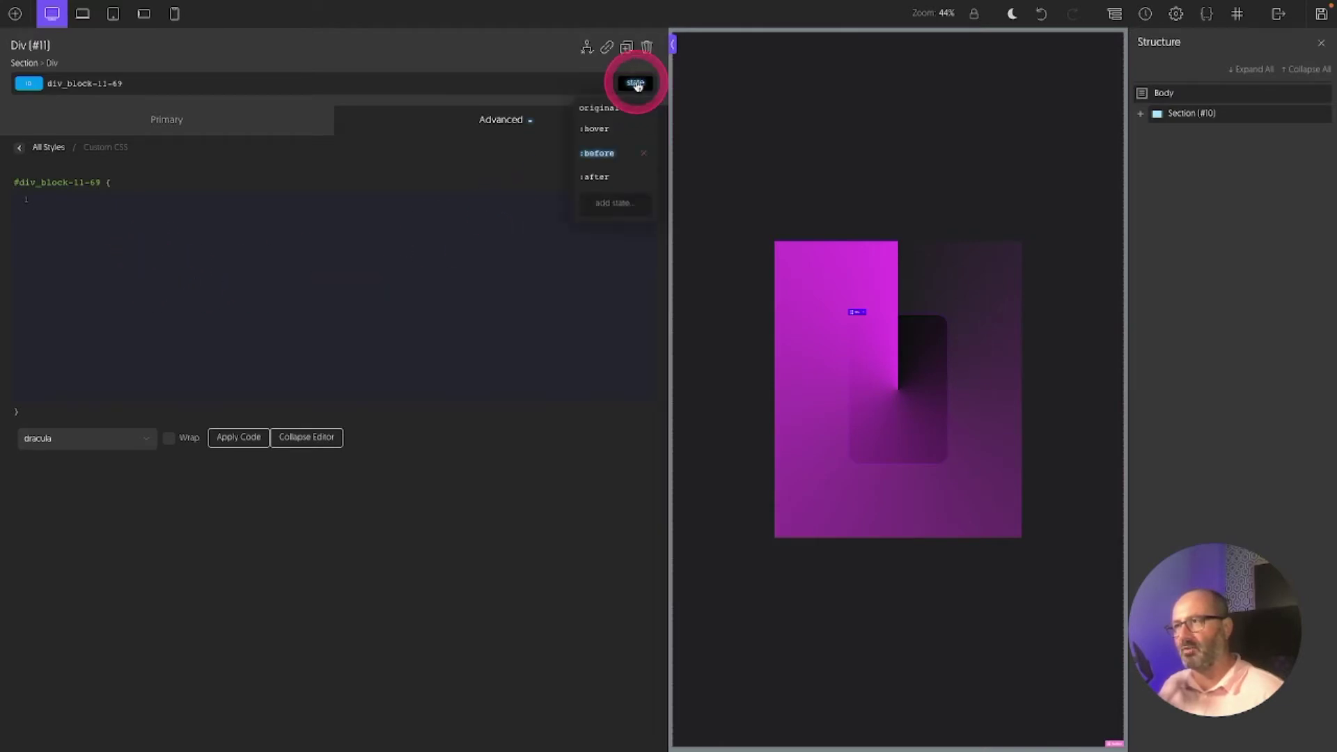
pyautogui.click(598, 156)
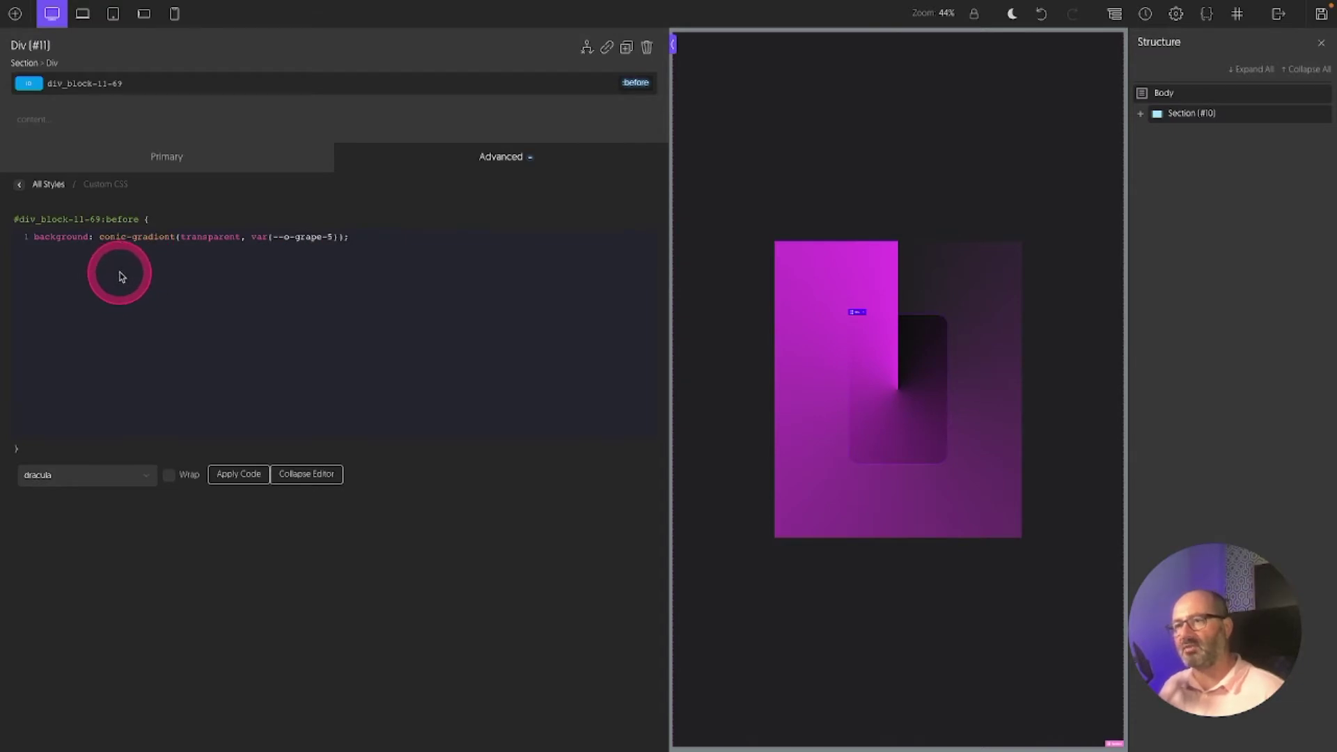
pyautogui.rightClick(120, 275)
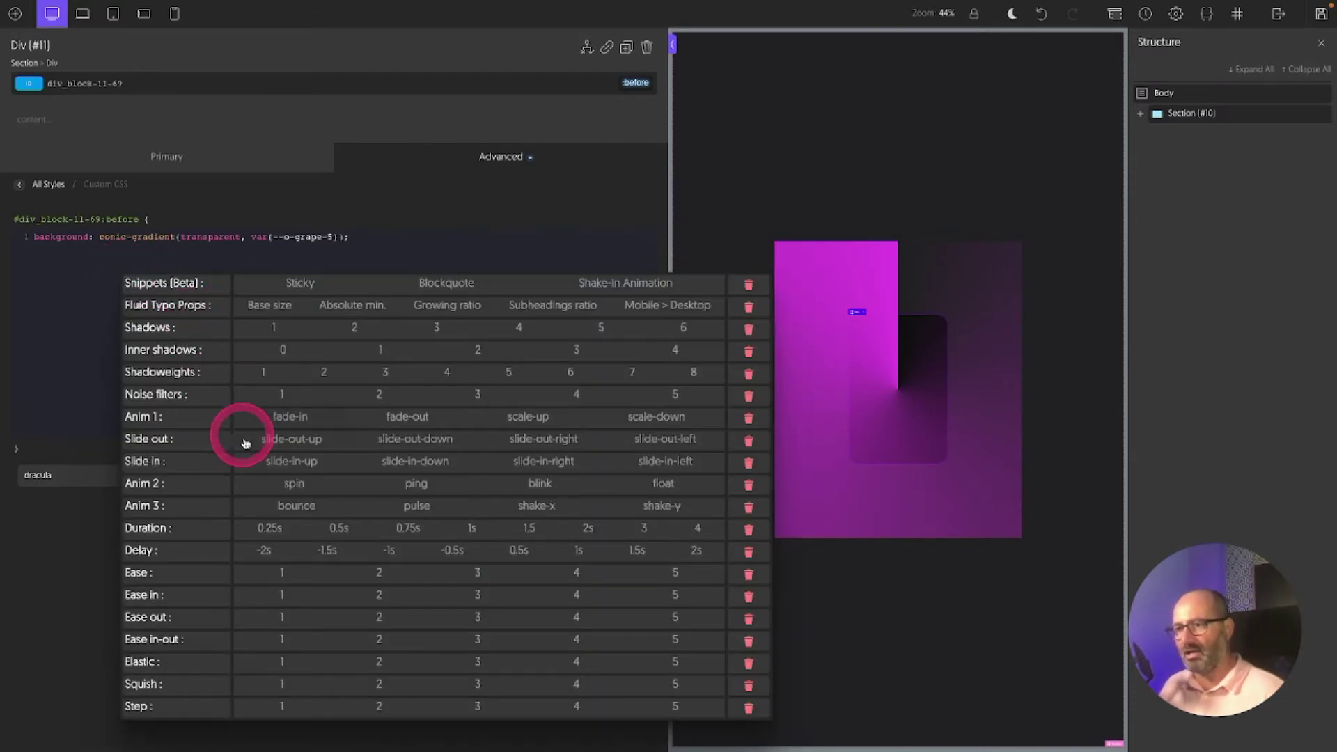
pyautogui.click(287, 483)
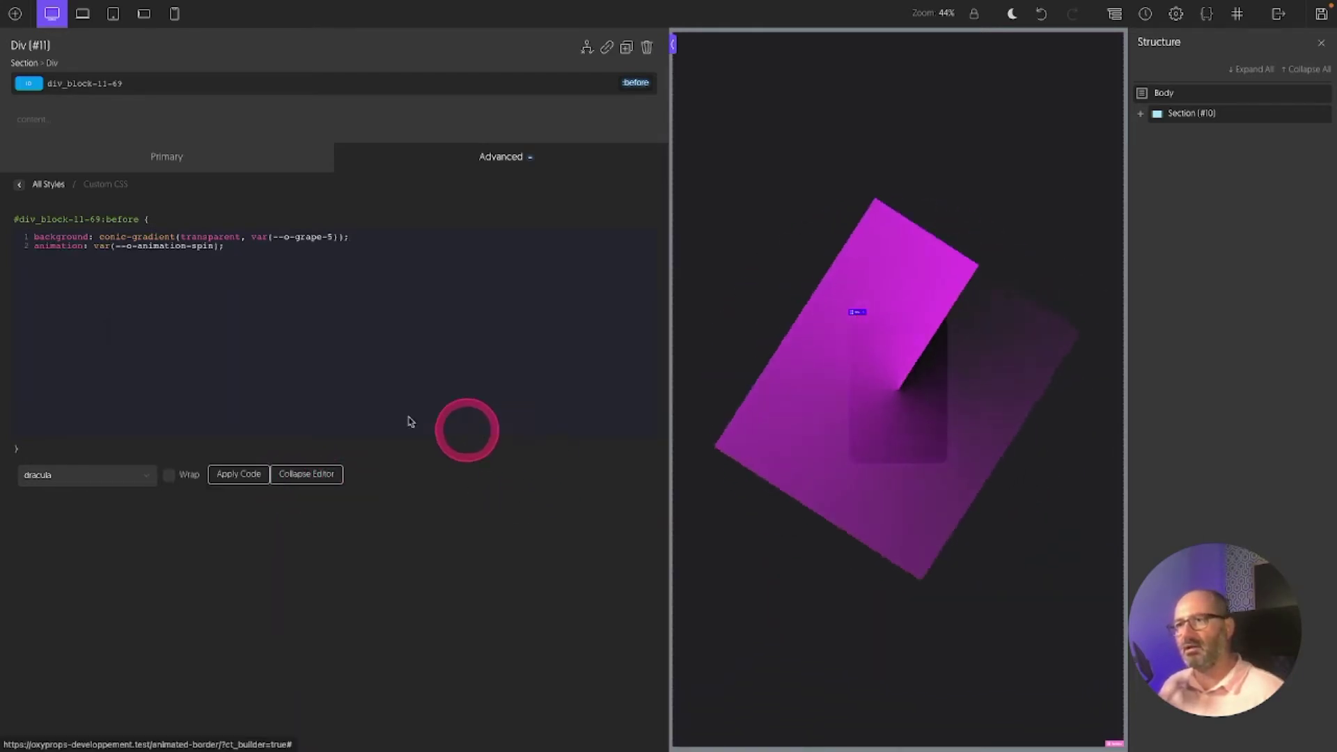
pyautogui.rightClick(158, 287)
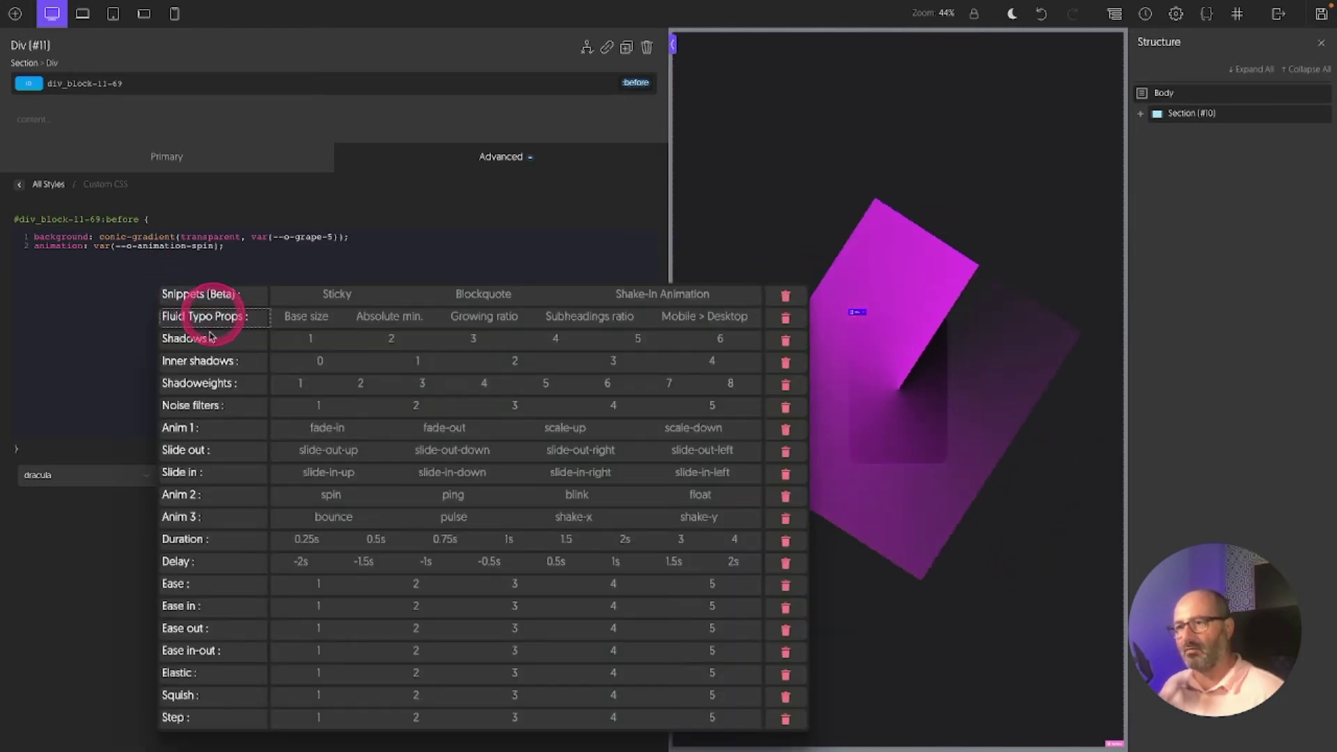
pyautogui.click(747, 543)
pyautogui.write('transparent, transparent,')
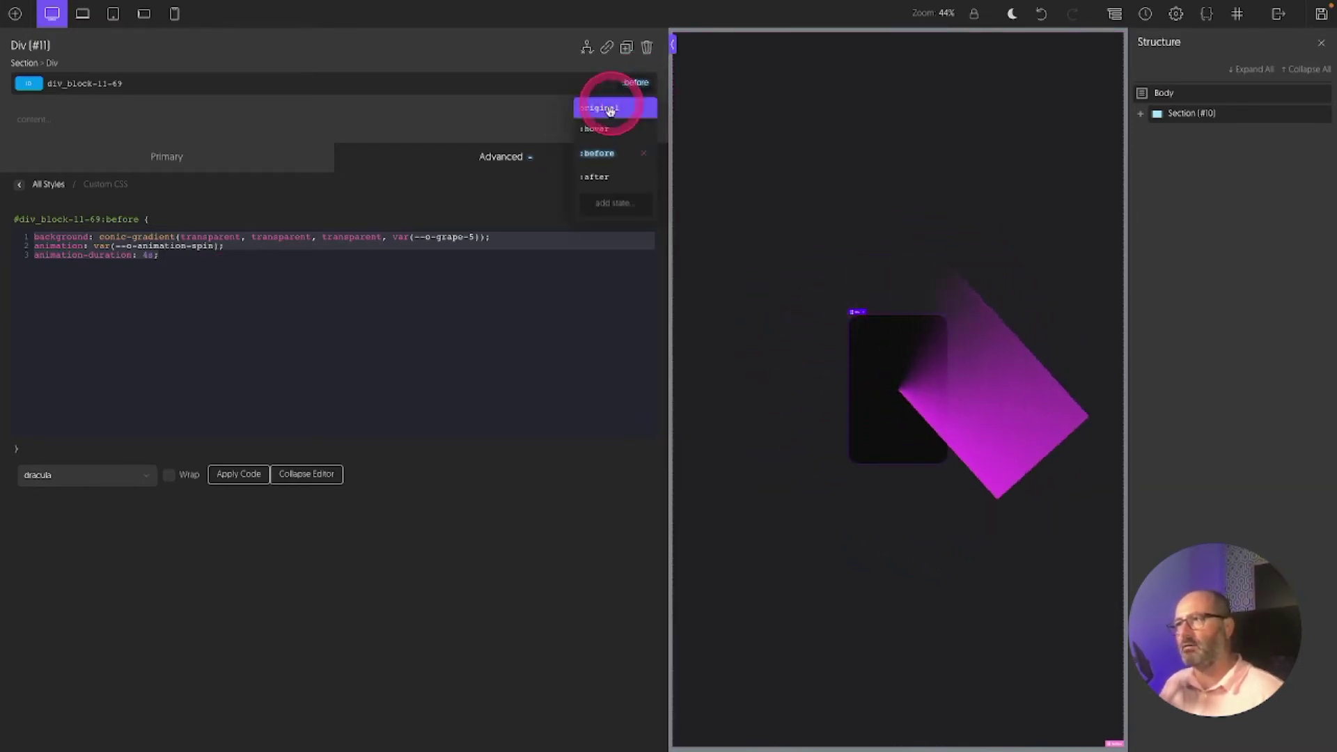
# Paste the conic-gradient and spin CSS into the :after element's Custom CSS
pyautogui.click(594, 179)
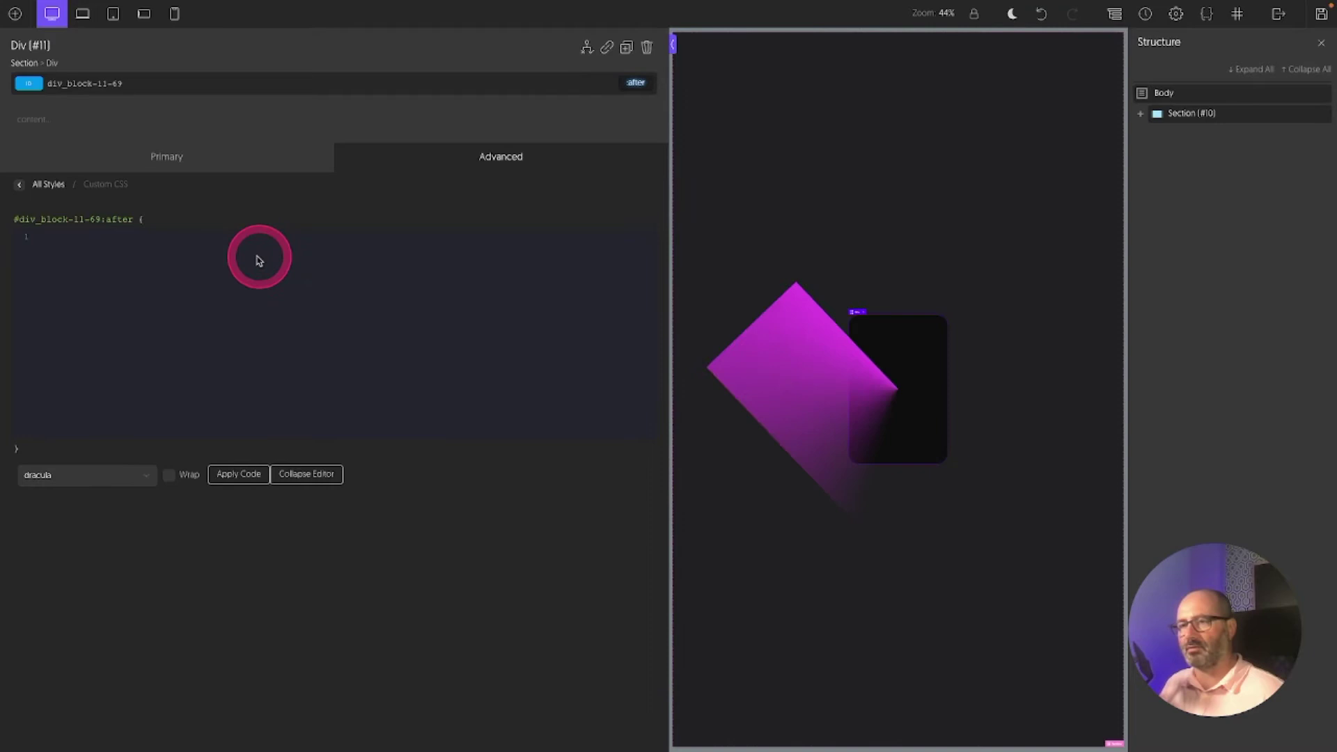
pyautogui.click(259, 259)
pyautogui.write('background: conic-gradient(transparent, transparent, transparent, var(--o-grape-5)); animation: var(--o-animation-spin); animation-duration: 4s;')
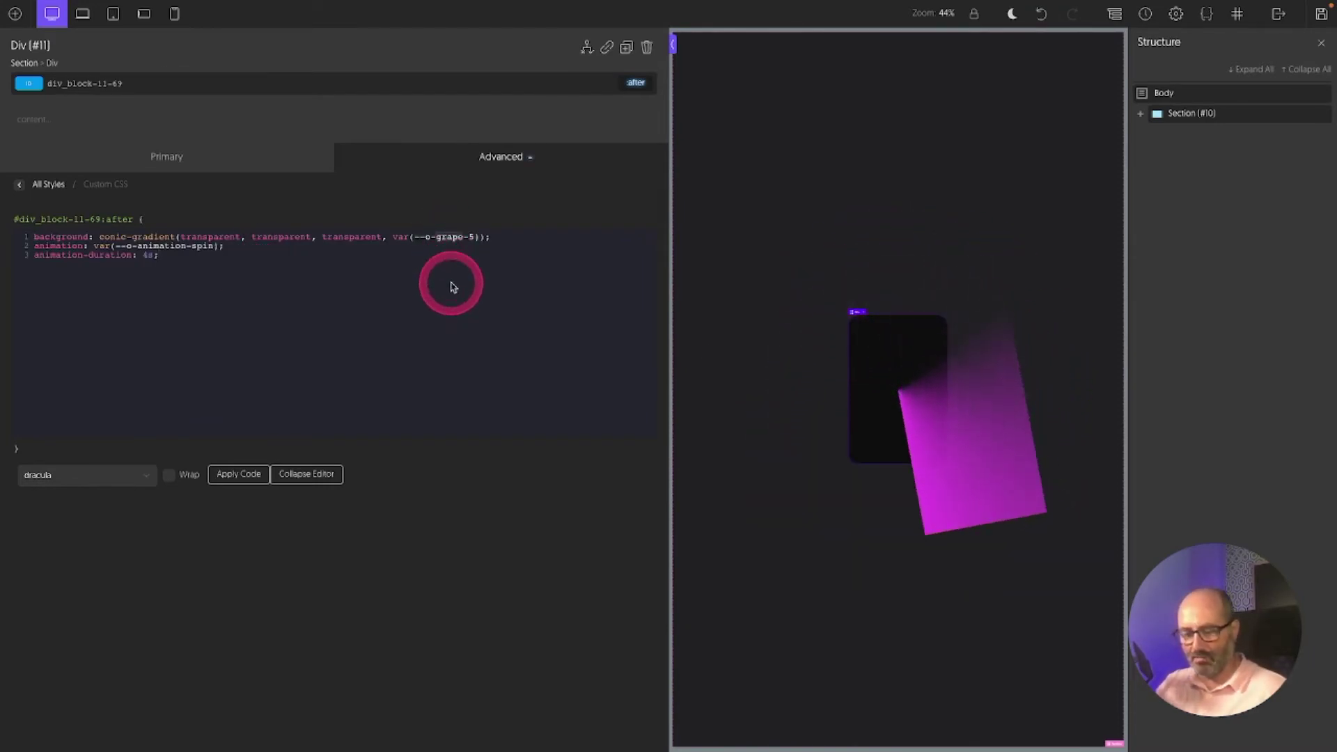
pyautogui.write('me')
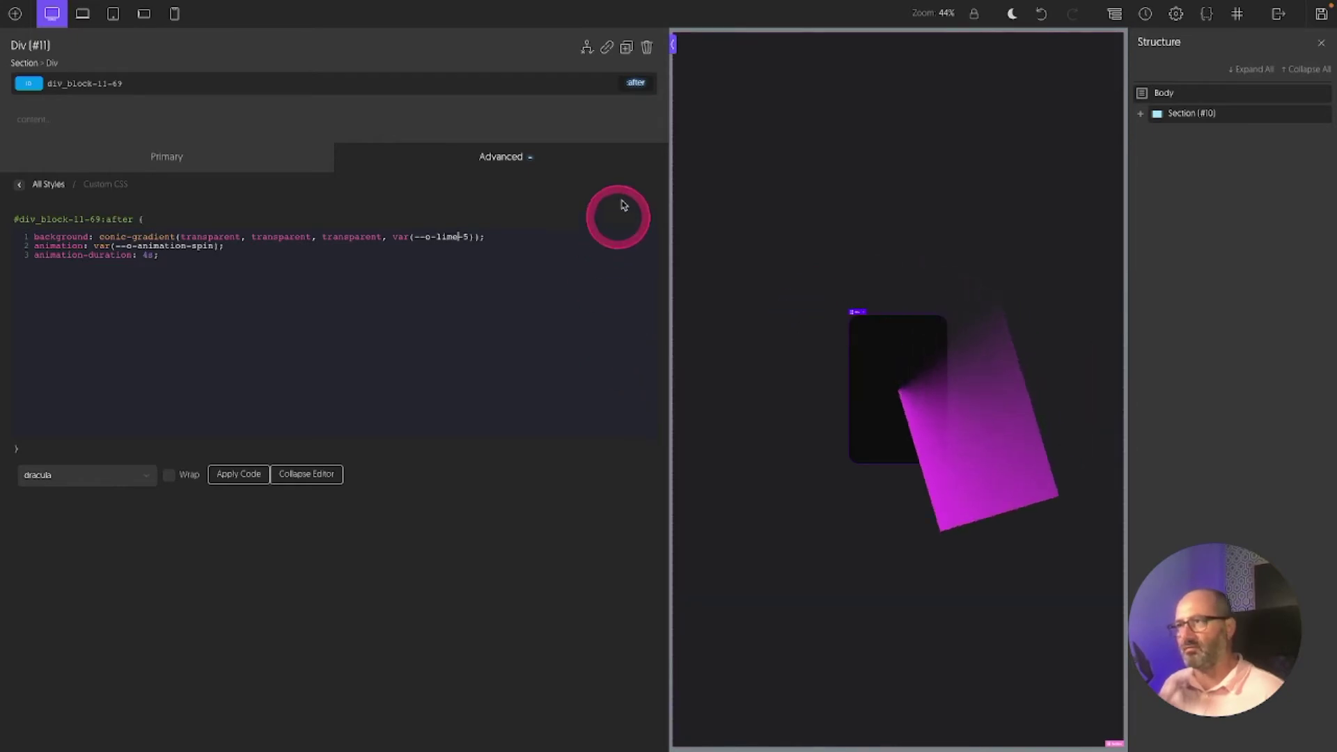
pyautogui.click(635, 84)
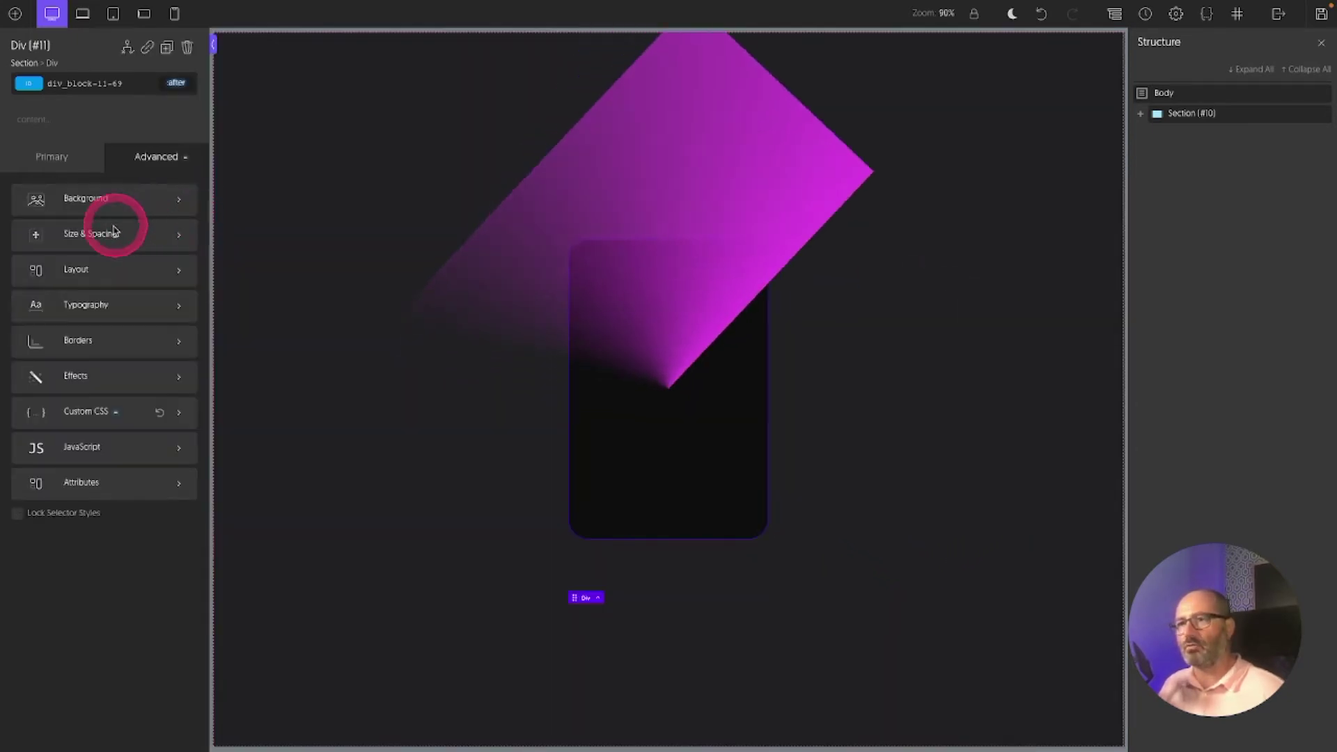
# Make the :after element absolute with negative size-variable top and side offsets
pyautogui.click(105, 227)
pyautogui.click(80, 574)
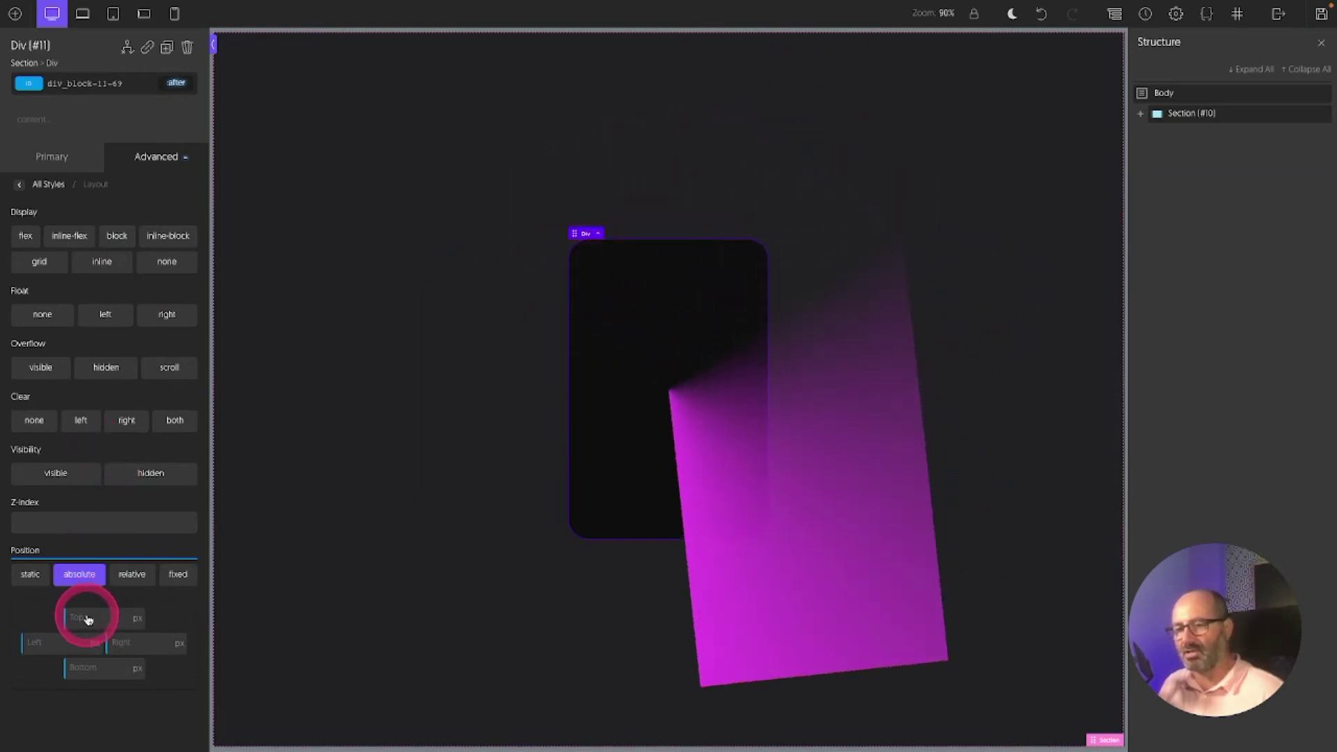
pyautogui.click(88, 619)
pyautogui.click(188, 582)
pyautogui.click(97, 616)
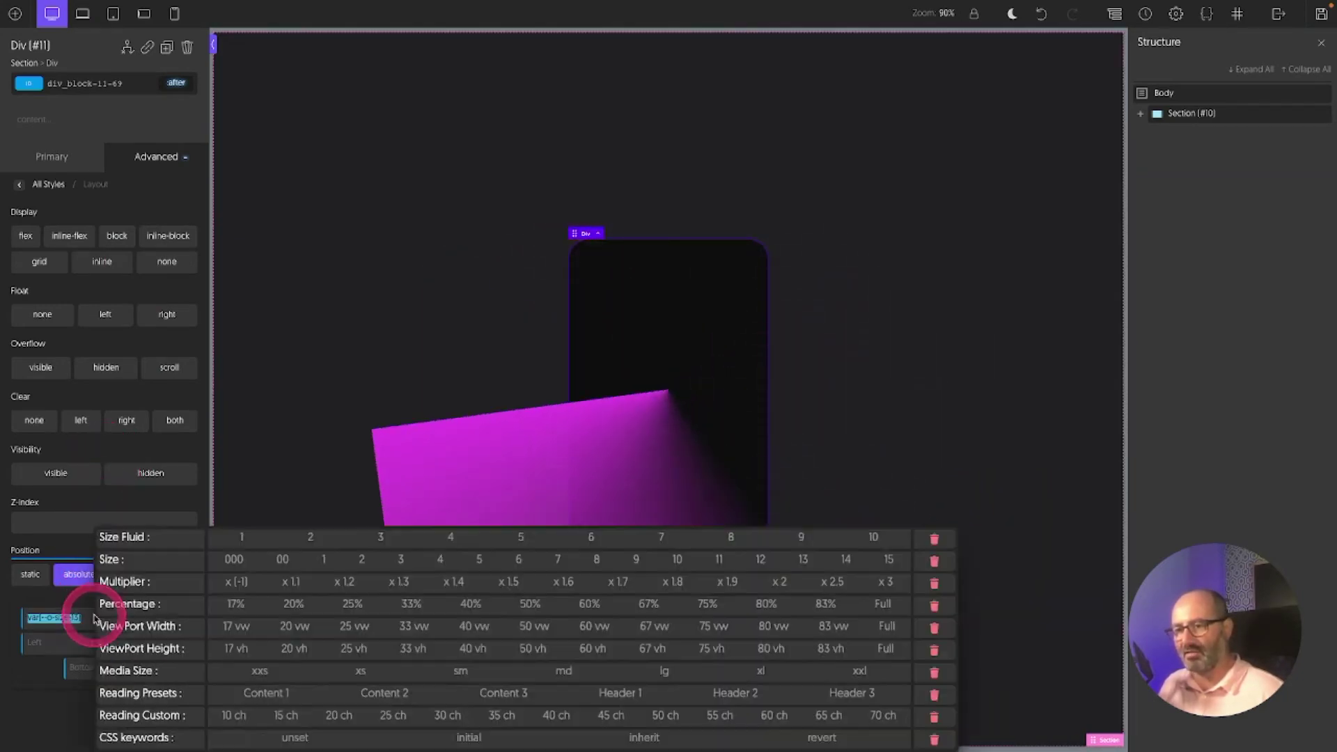
pyautogui.click(263, 586)
pyautogui.click(87, 669)
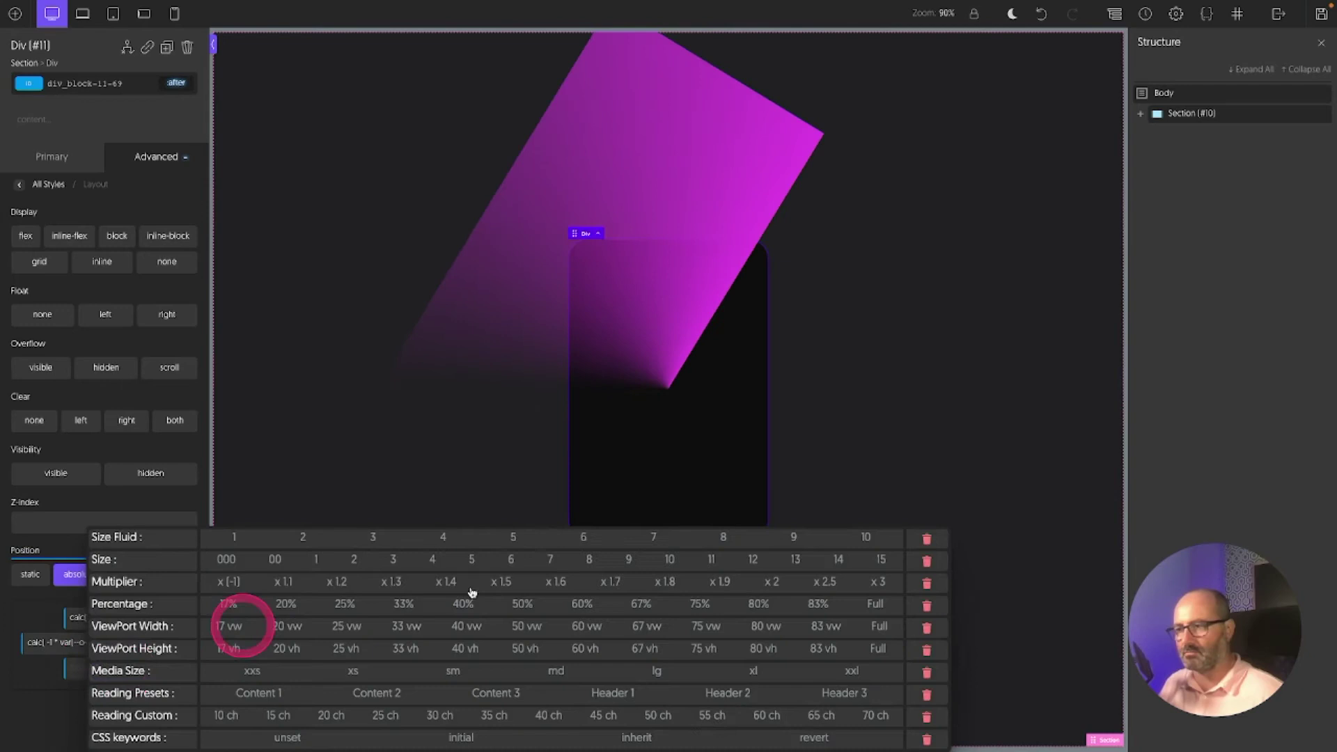
# Give the :after element a negative size-variable bottom offset
pyautogui.click(798, 554)
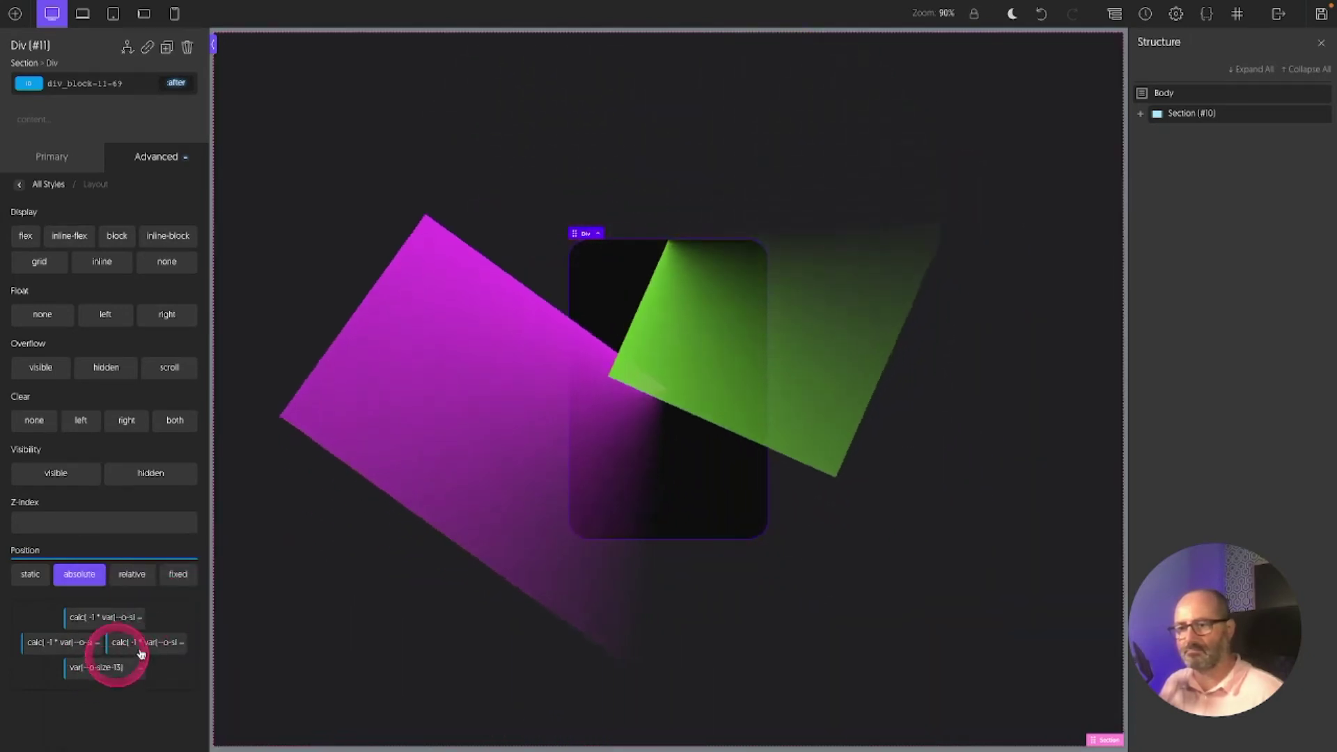
pyautogui.click(87, 670)
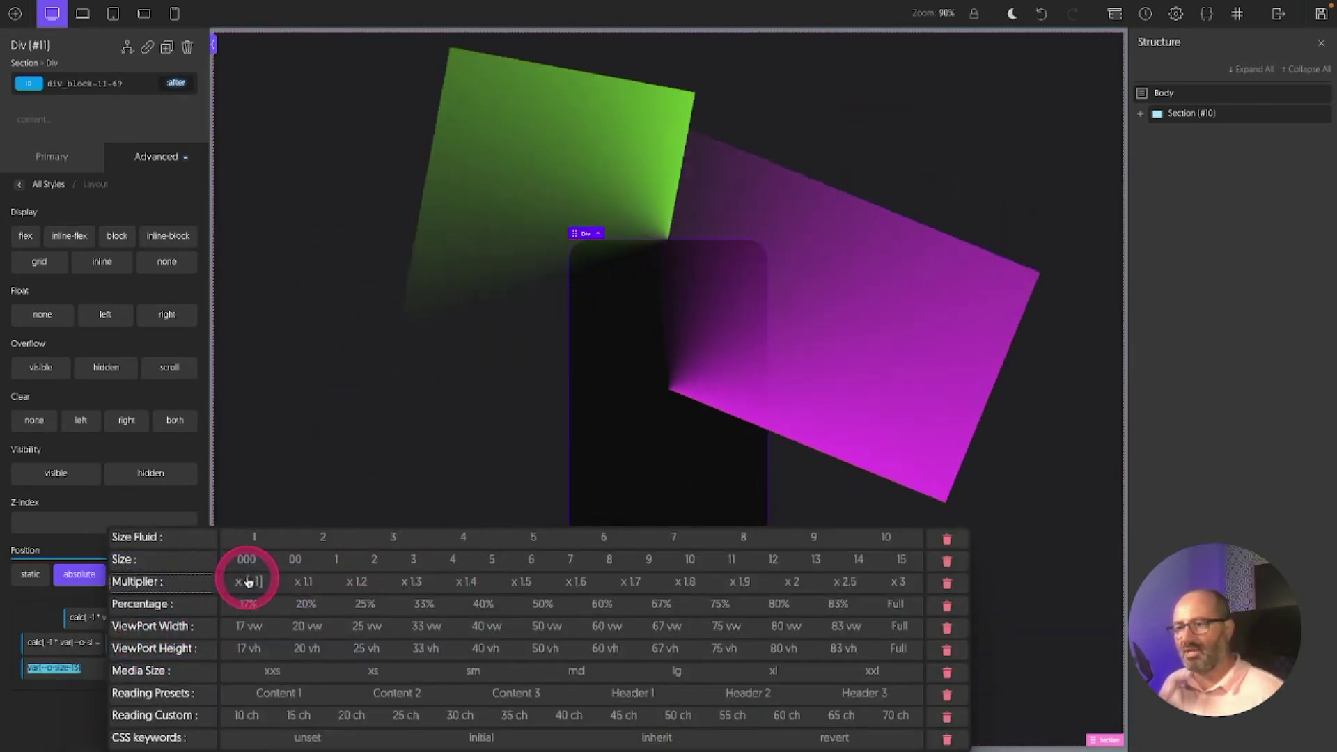
pyautogui.click(247, 580)
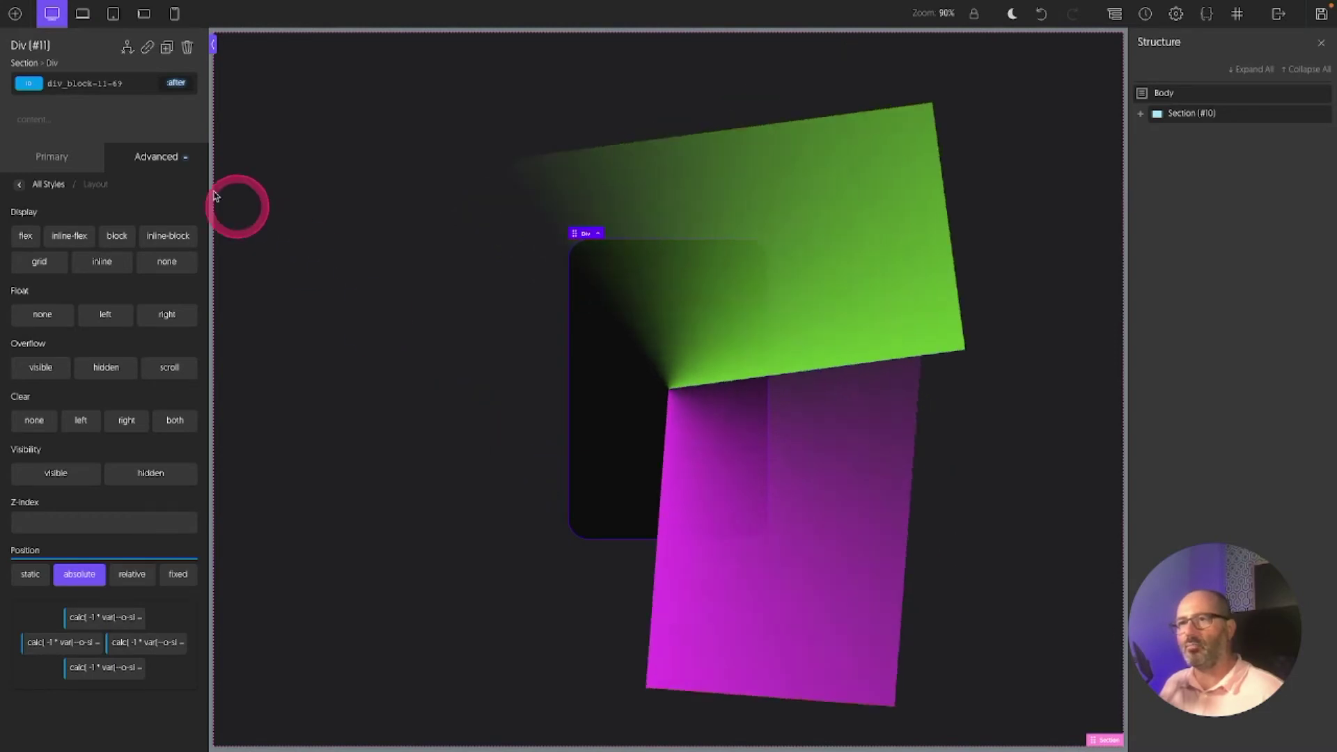
pyautogui.click(156, 156)
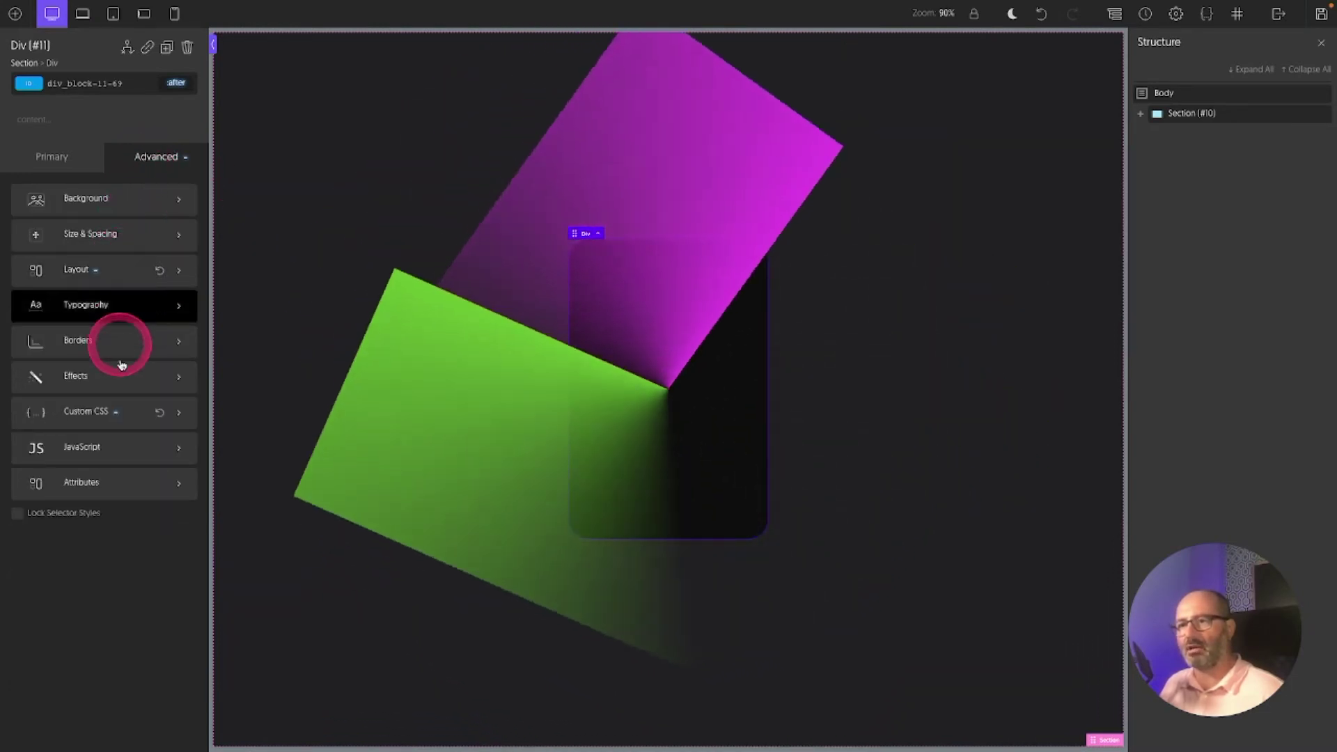
# Add animation-delay: -2s to the after pseudo-element's custom CSS from the OxyProps snippets
pyautogui.click(99, 411)
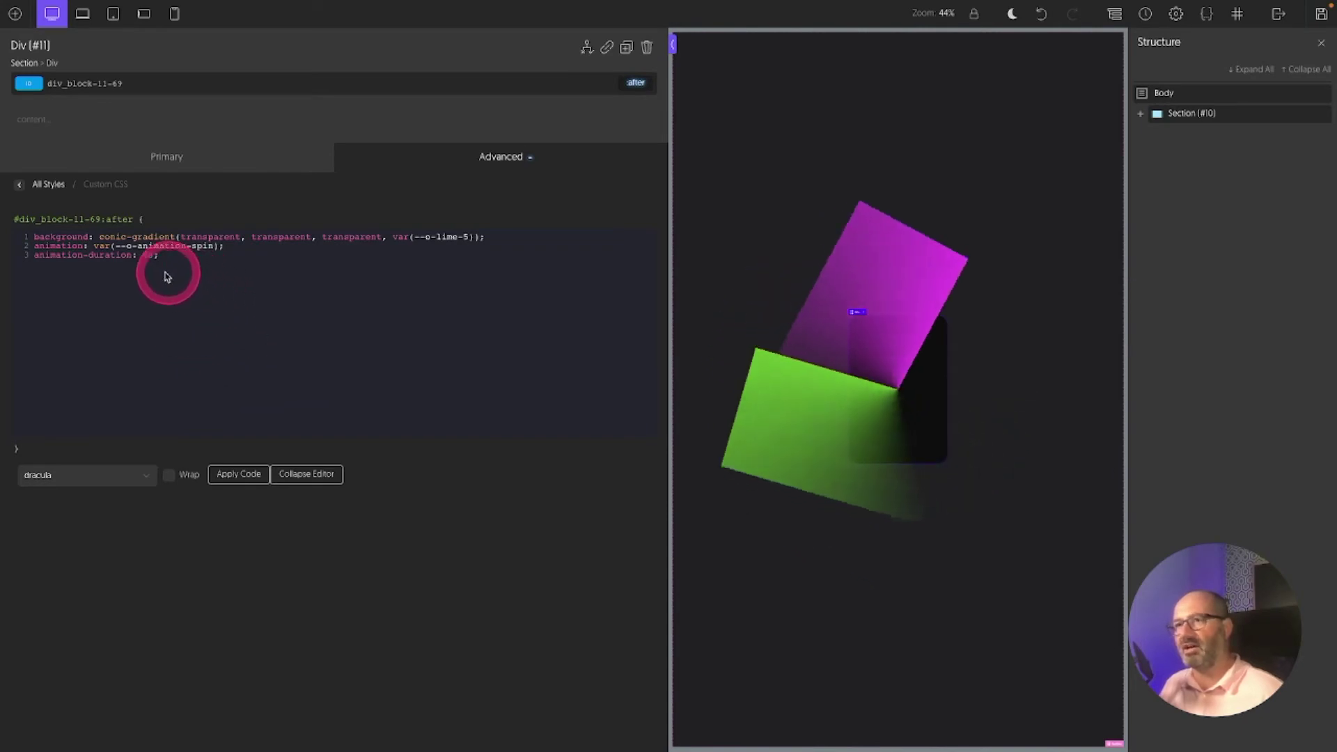
pyautogui.rightClick(105, 277)
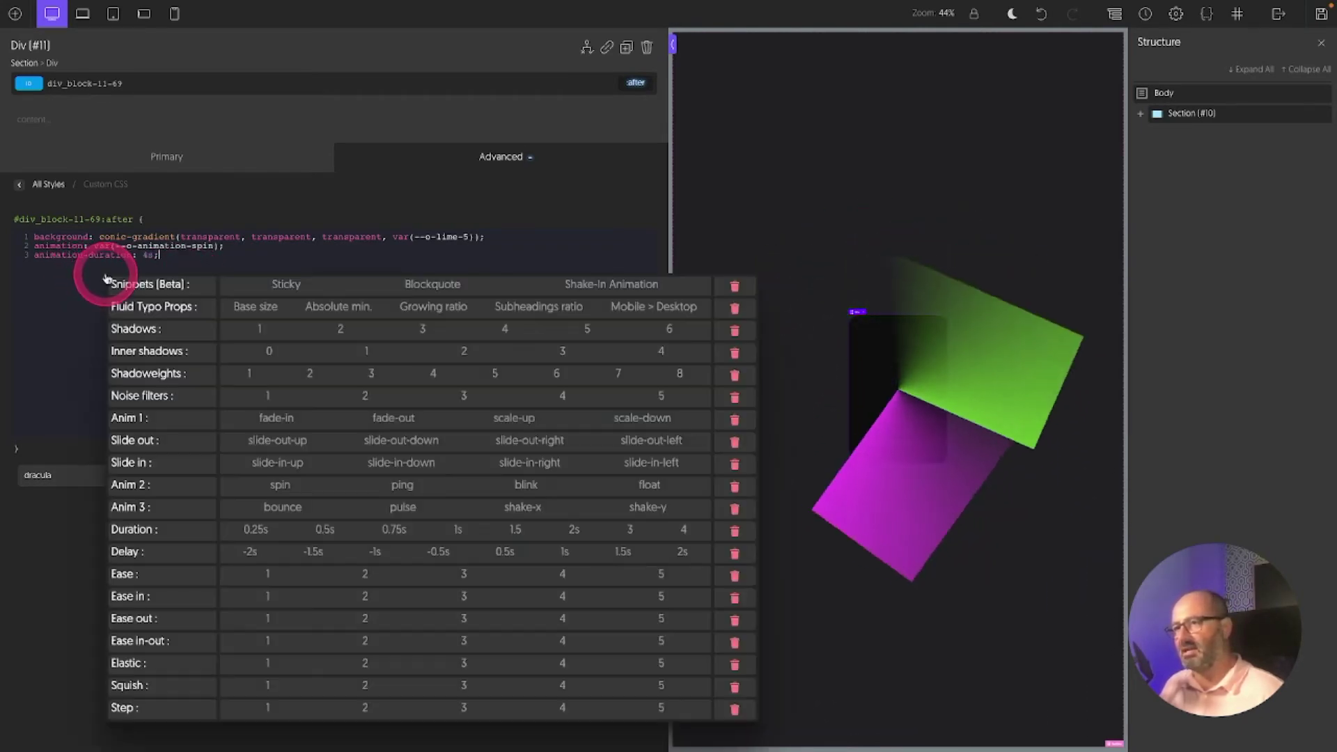
pyautogui.click(251, 554)
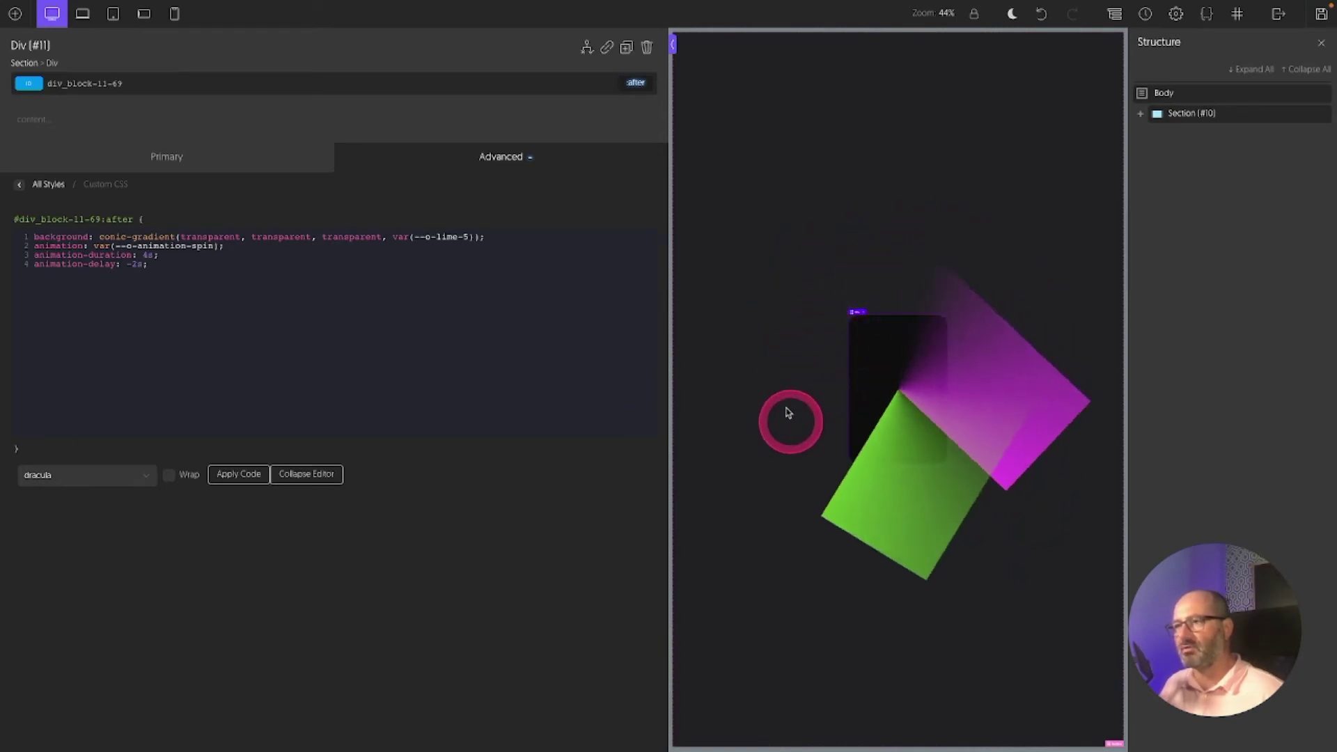
# Apply the updated custom code and collapse the editor so the sweeps spin on opposite sides
pyautogui.click(335, 394)
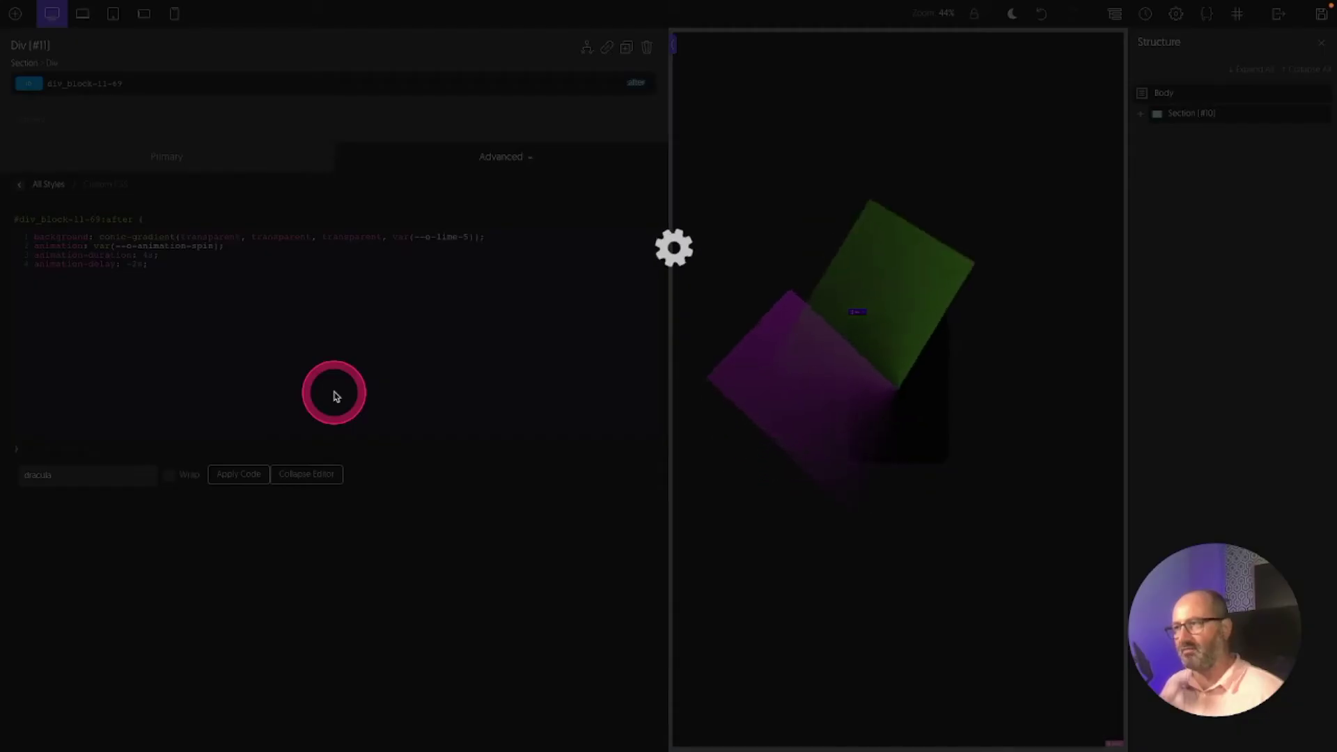
pyautogui.click(305, 473)
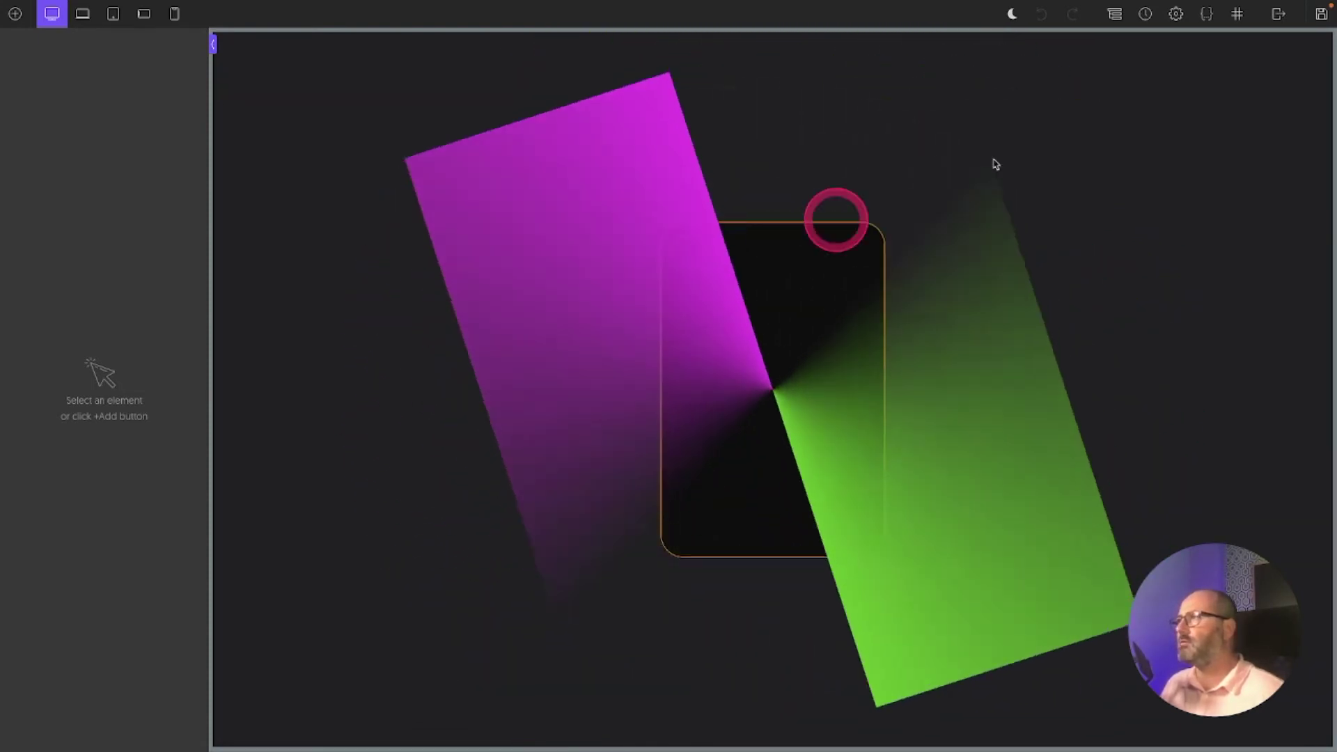
pyautogui.click(1114, 14)
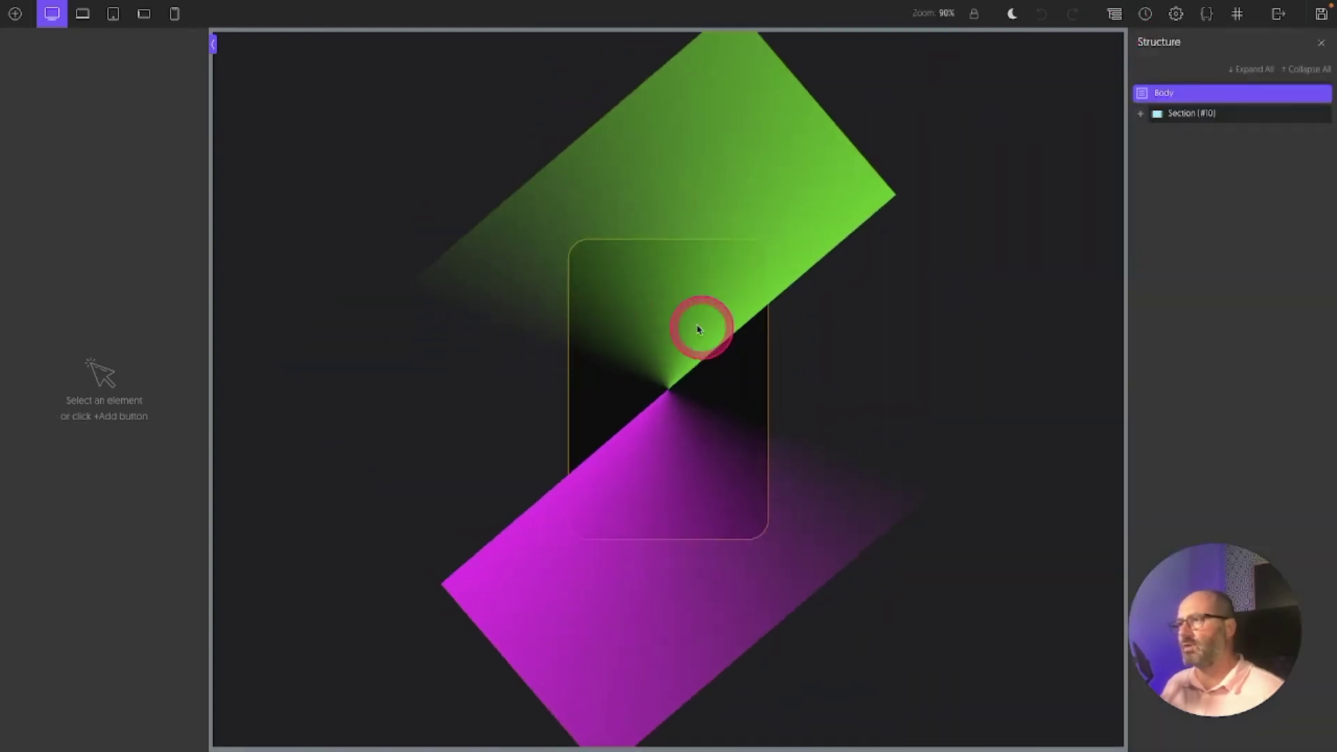
# Add an inner Div inside card Div #11 and give the card the o-super-centered class
pyautogui.click(609, 450)
pyautogui.click(1141, 114)
pyautogui.click(214, 42)
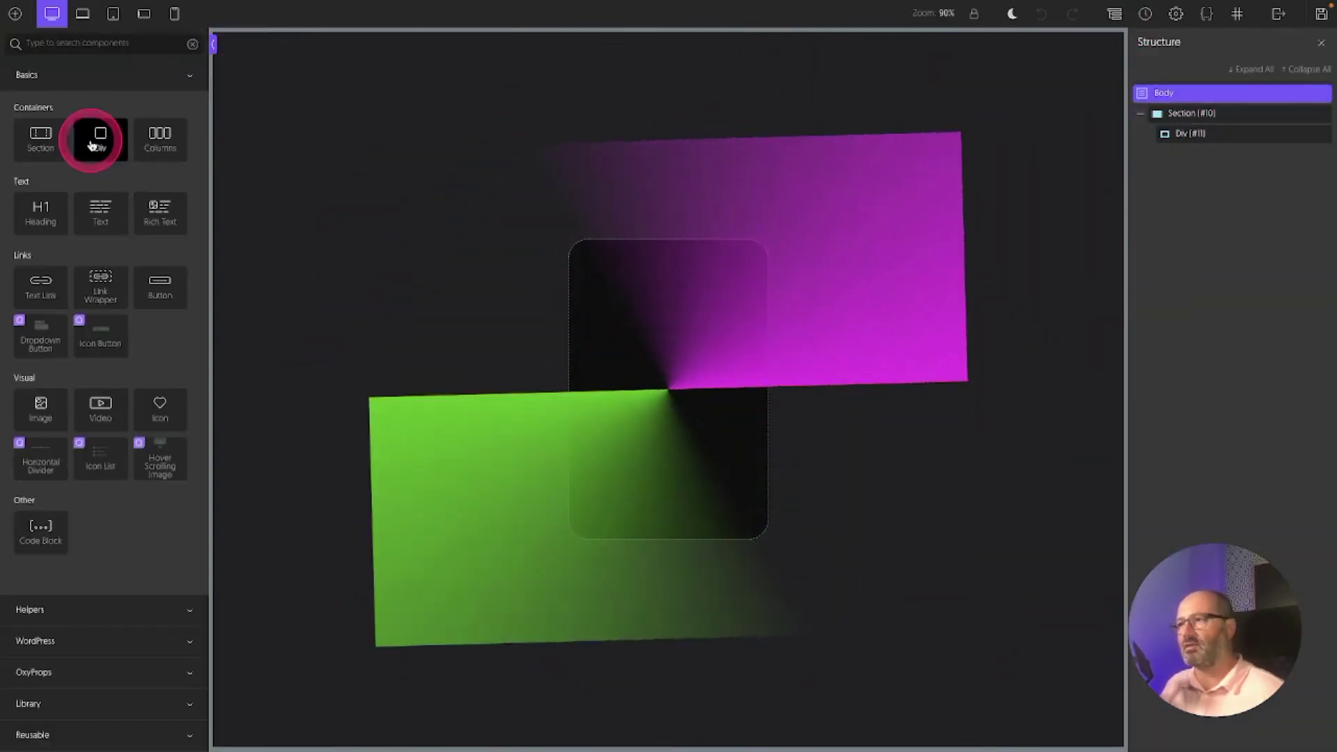
pyautogui.click(94, 144)
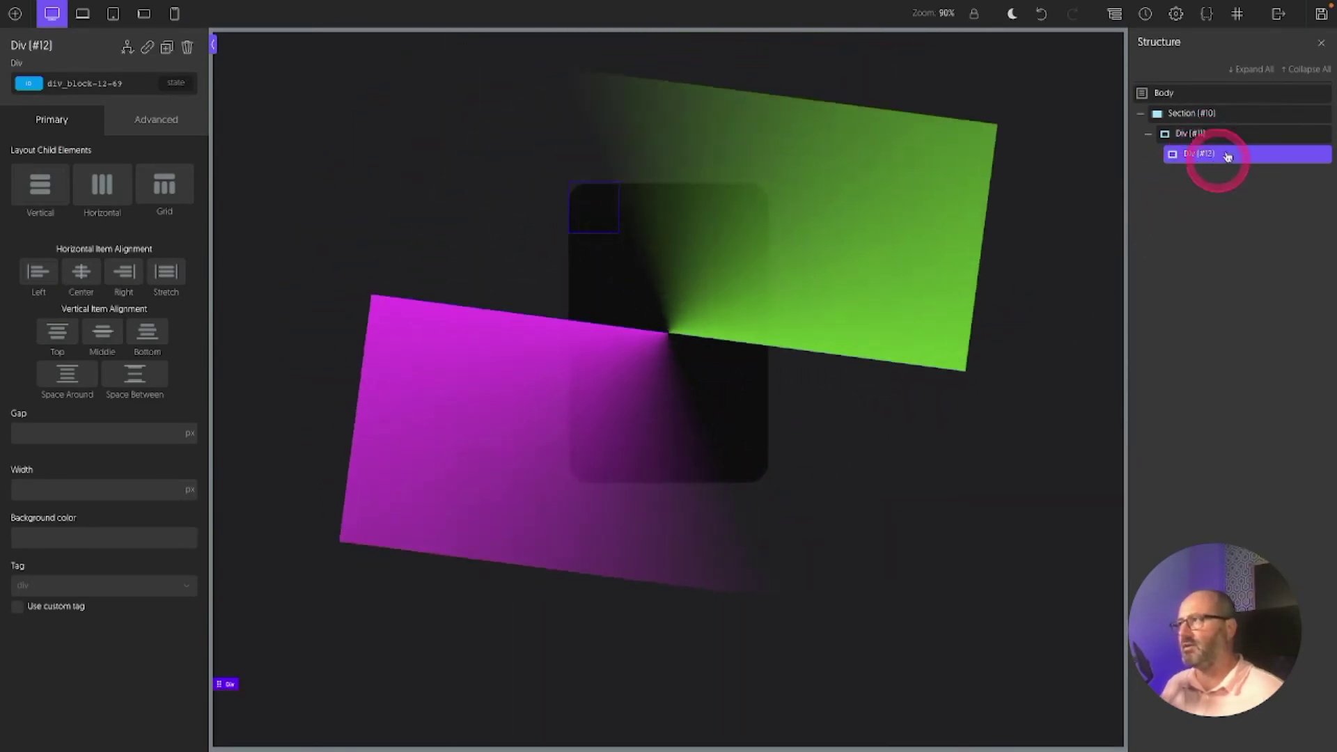
pyautogui.click(1235, 136)
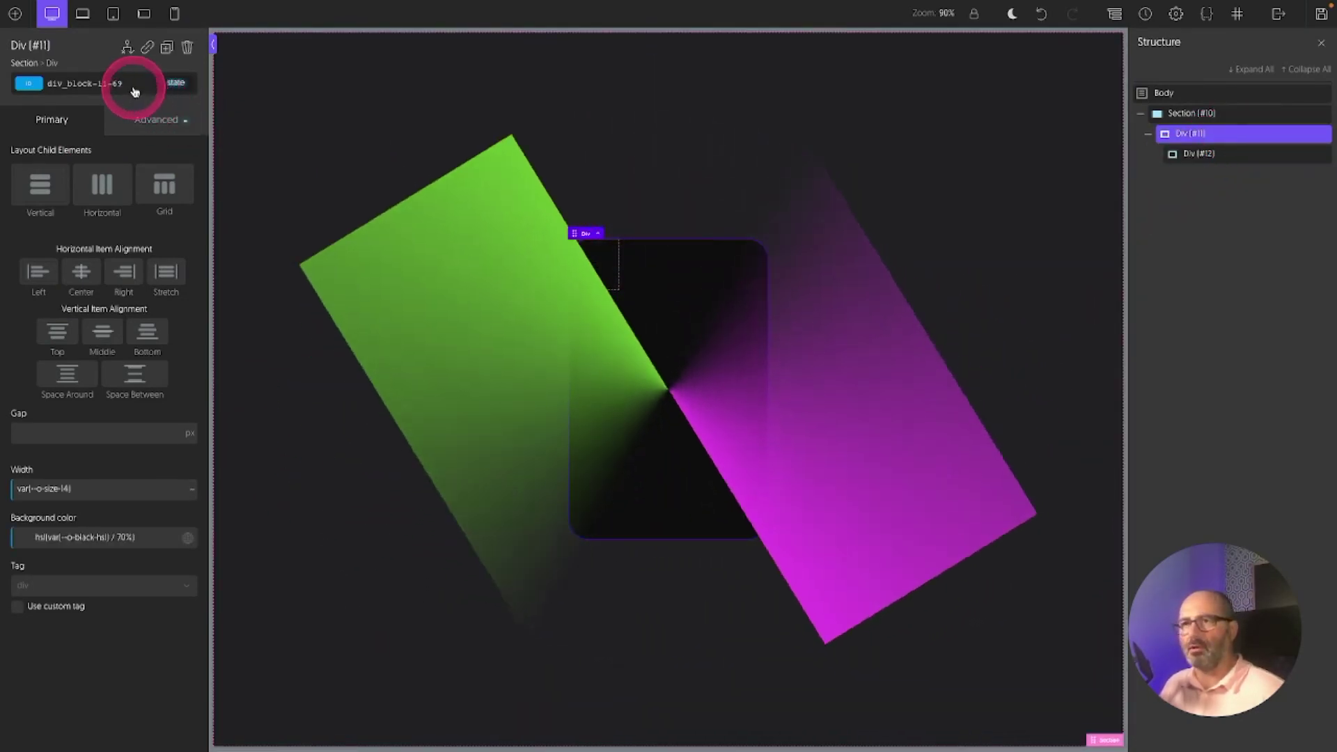
pyautogui.click(134, 86)
pyautogui.write('super')
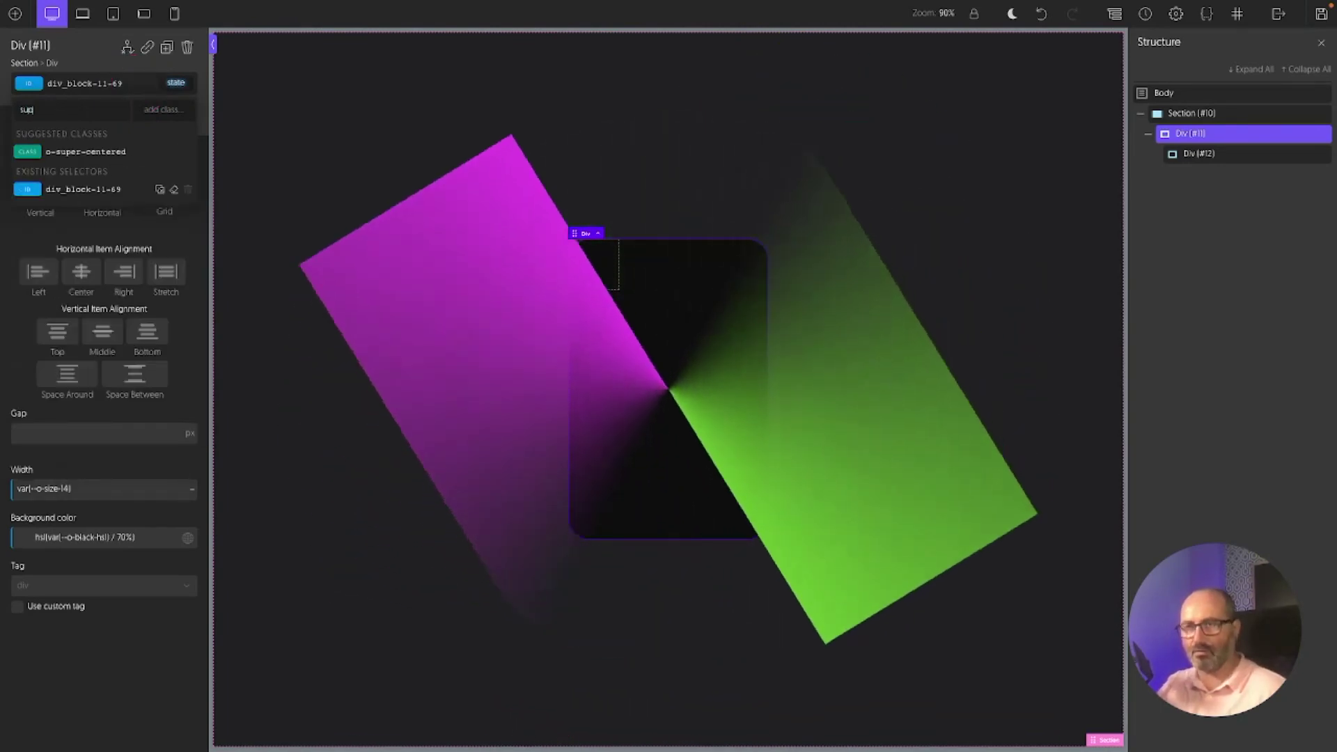
pyautogui.click(86, 152)
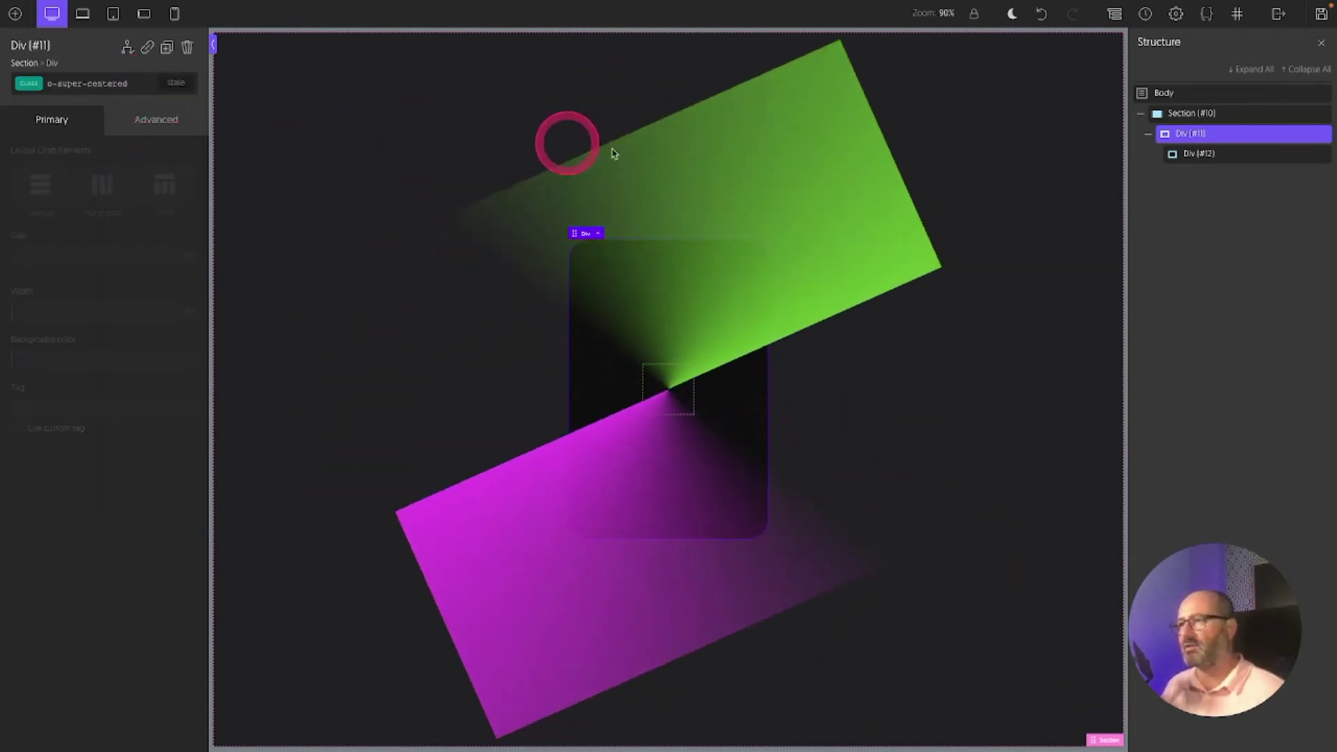
# Give inner Div #12 a surface-1 background and pick a Layers preset for its z-index
pyautogui.click(1199, 154)
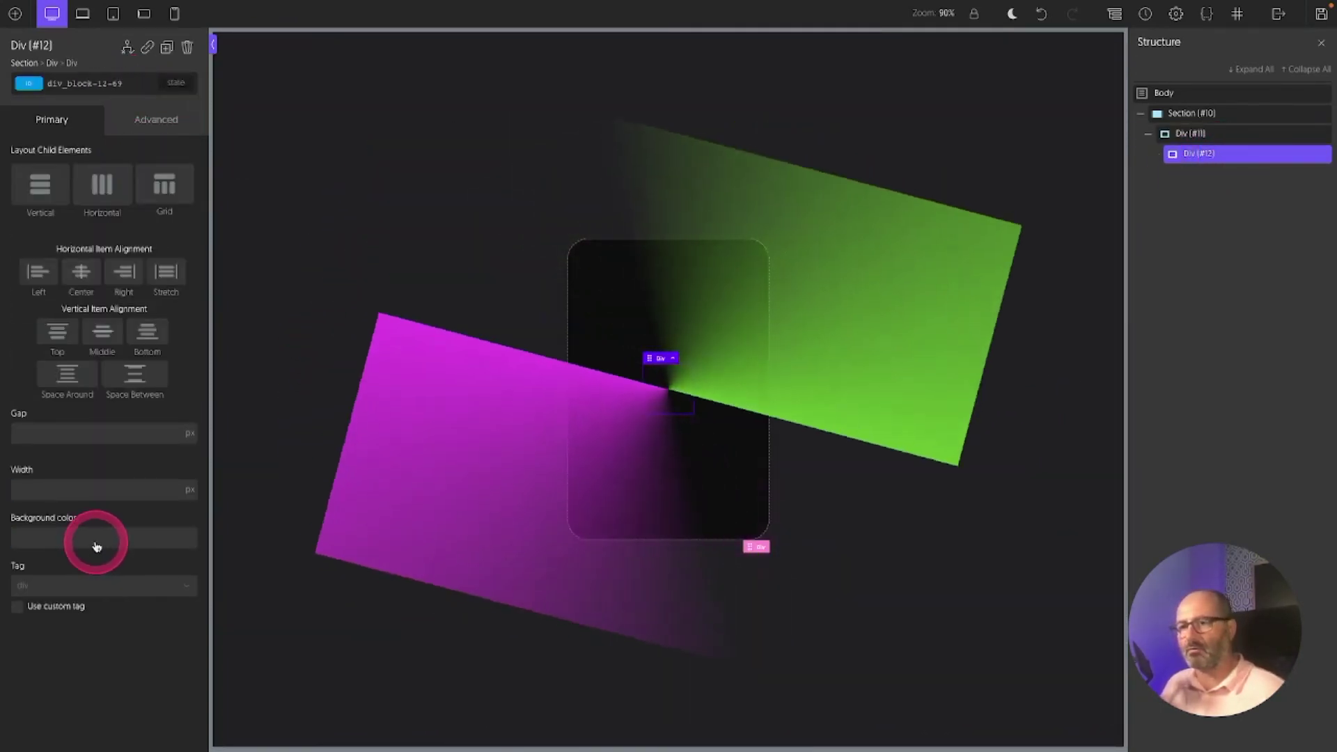
pyautogui.click(96, 539)
pyautogui.click(685, 553)
pyautogui.click(697, 576)
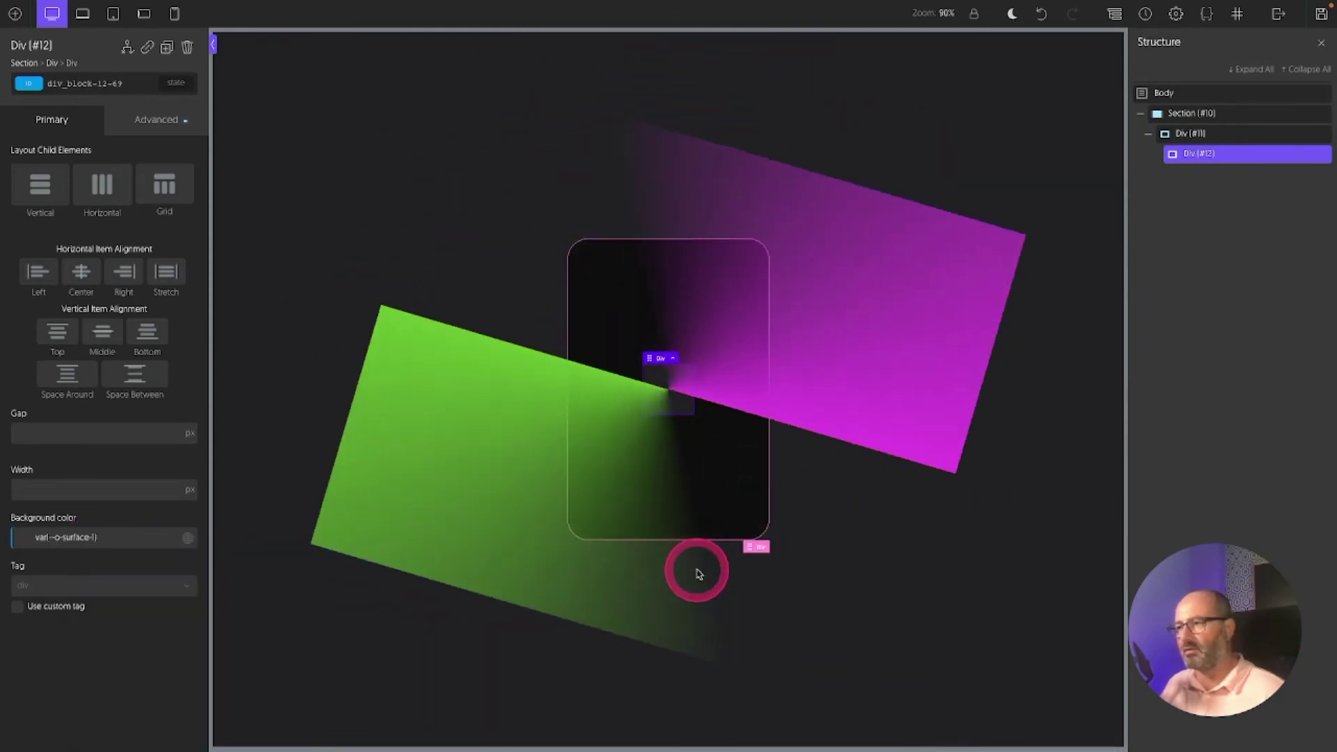
pyautogui.click(158, 120)
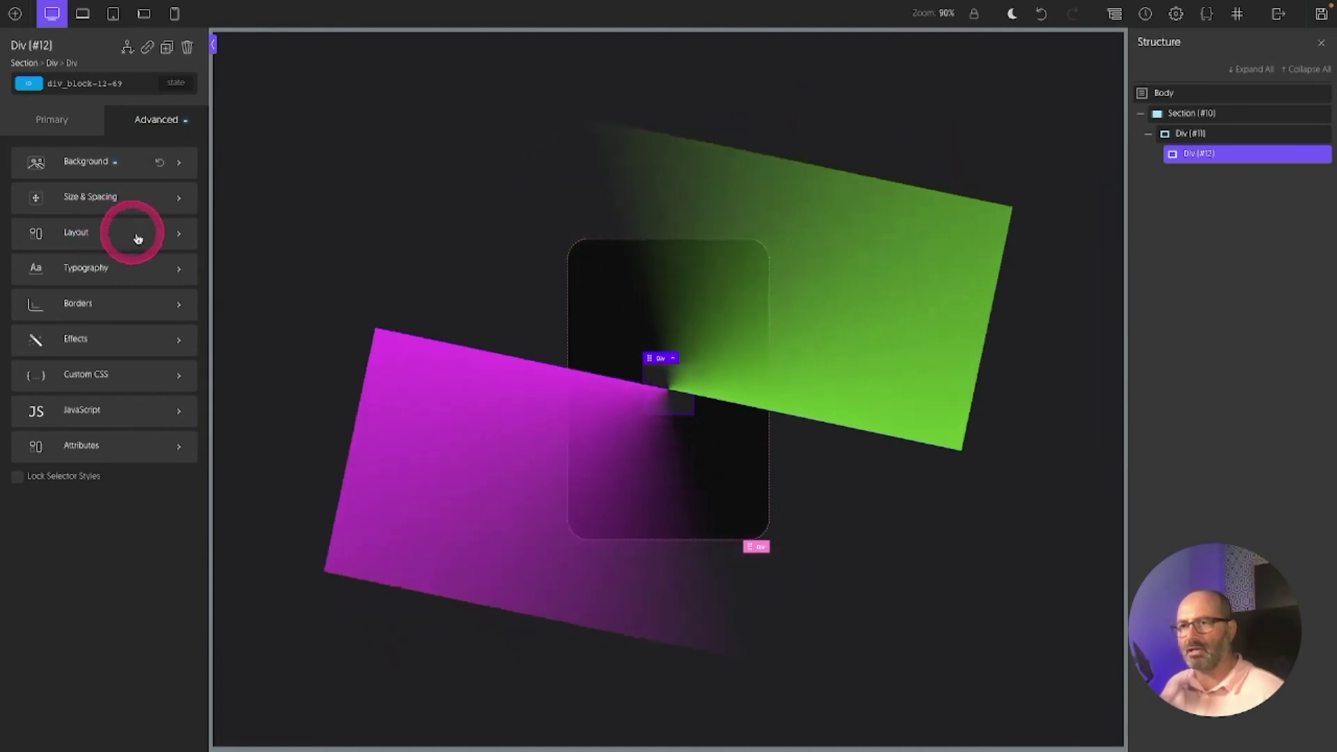
pyautogui.click(138, 238)
pyautogui.scroll(-5, 125, 377)
pyautogui.scroll(-5, 126, 387)
pyautogui.click(126, 669)
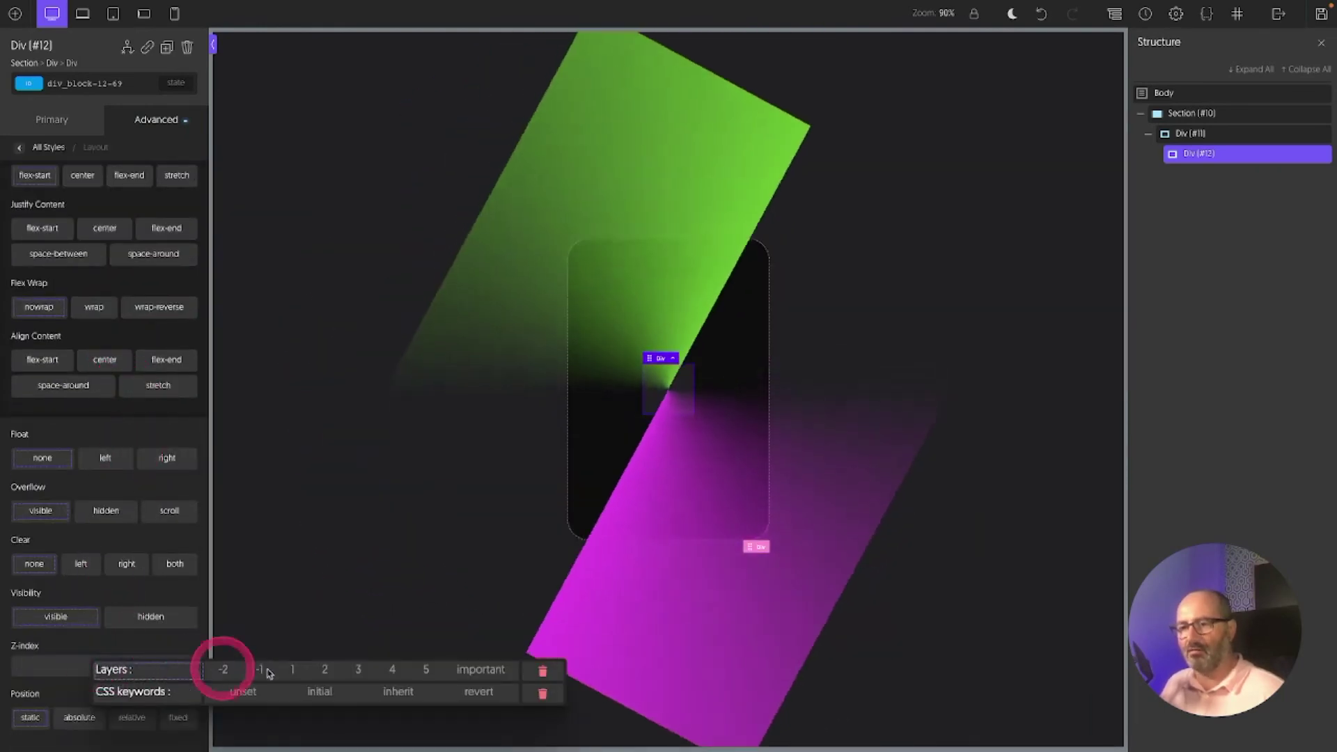
# Set the inner Div's layer z-index and write the custom CSS rule inset: 0.2rem
pyautogui.click(259, 670)
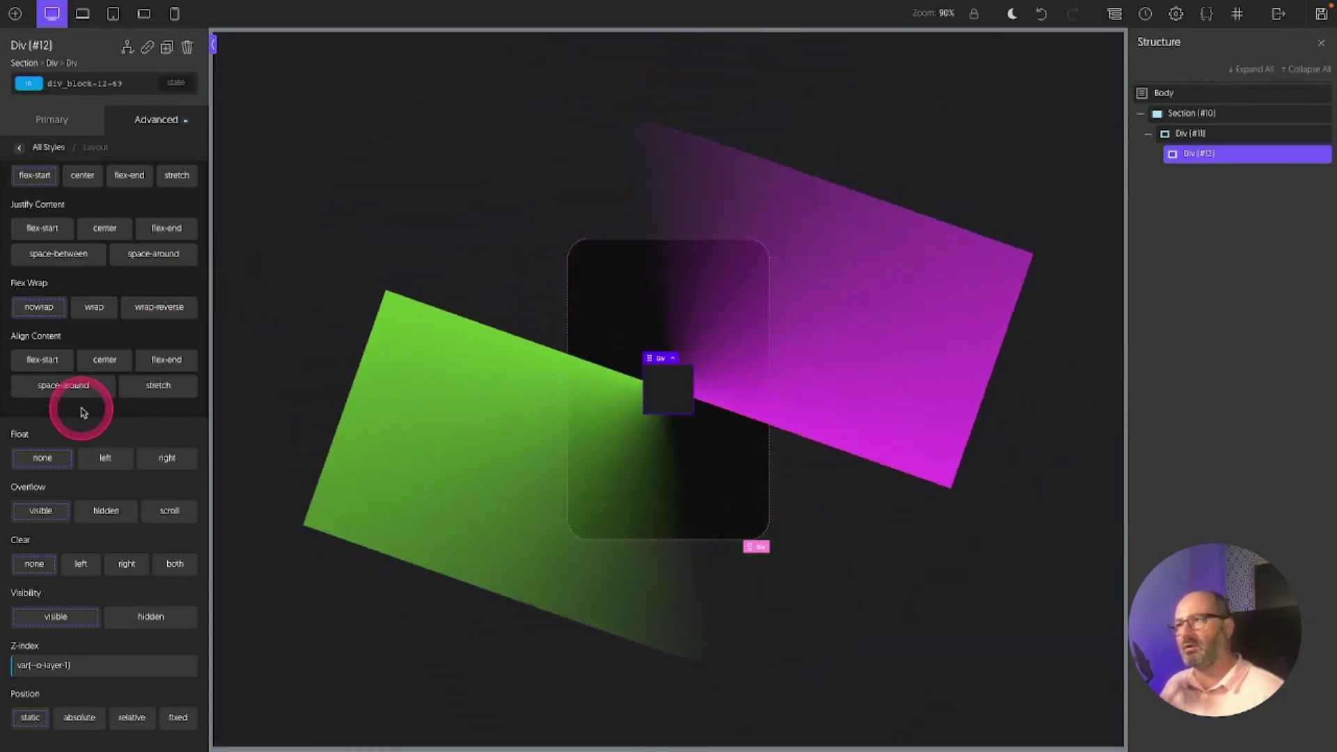
pyautogui.click(136, 123)
pyautogui.click(111, 381)
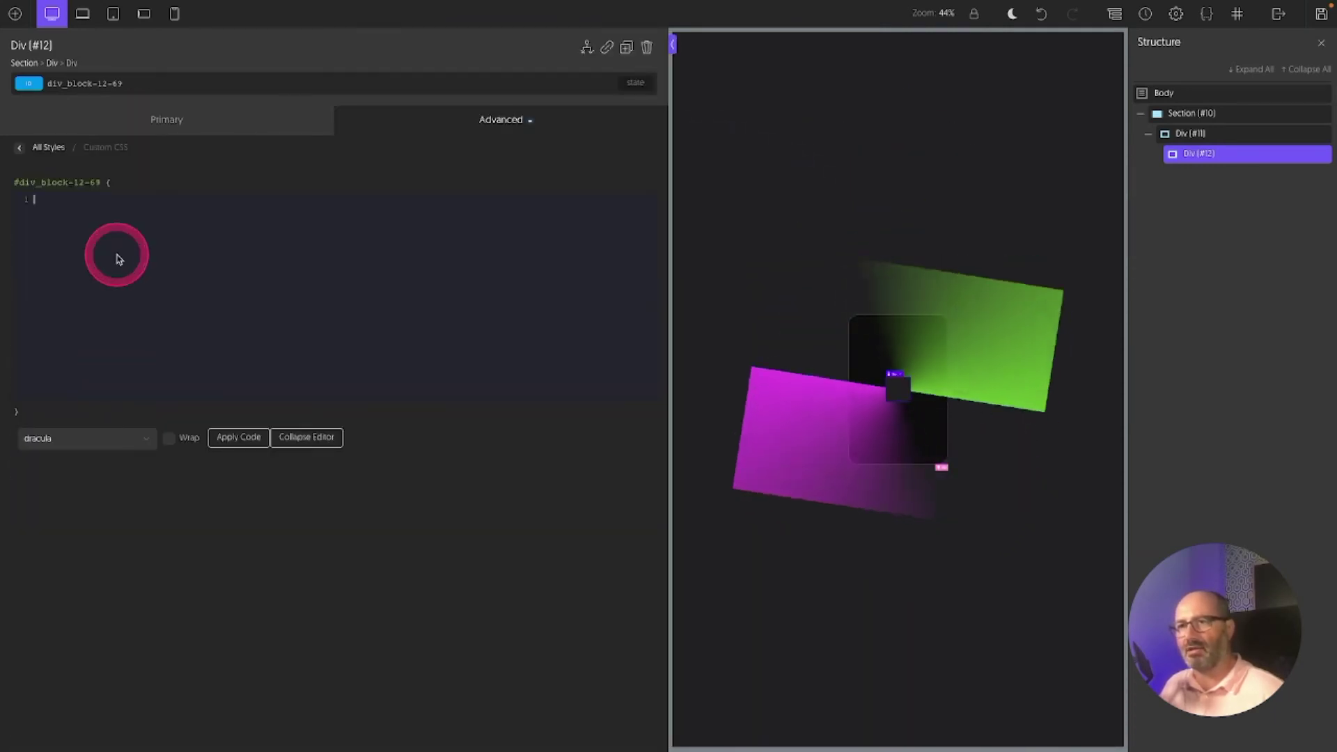
pyautogui.write('inset')
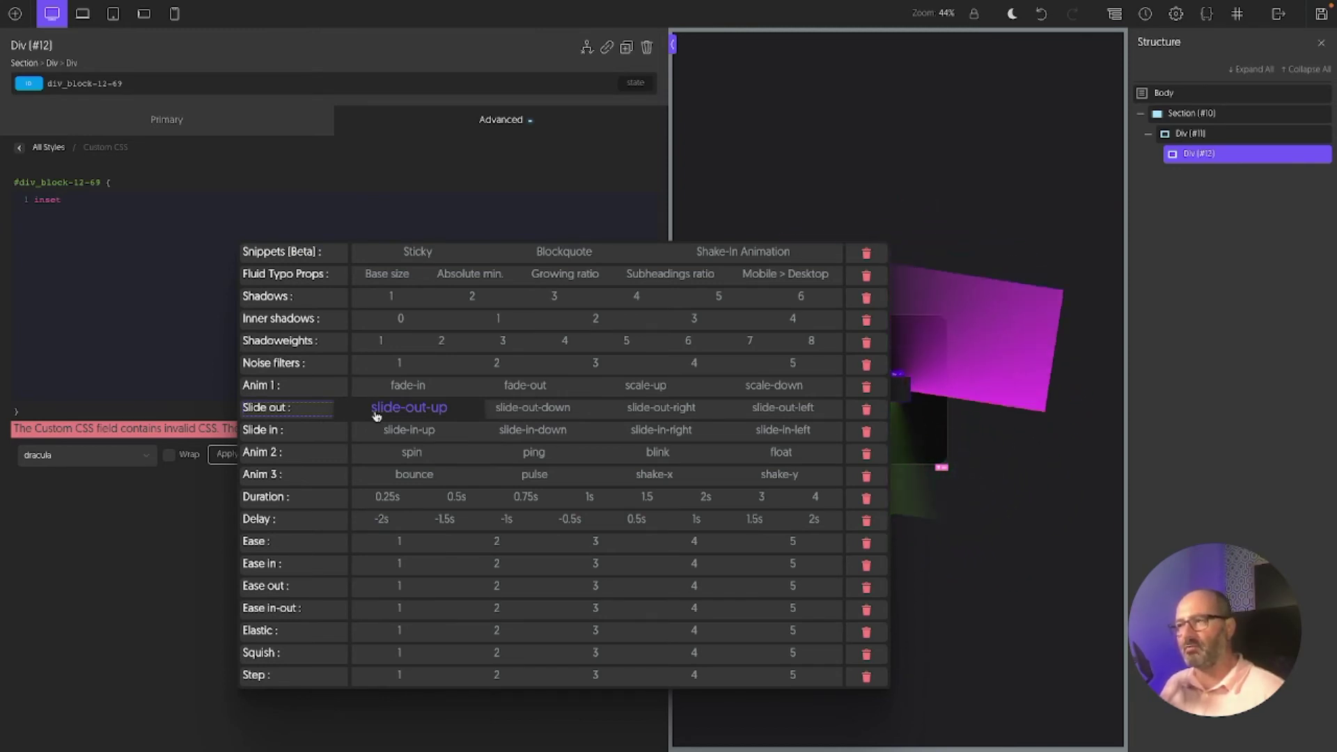
pyautogui.click(83, 199)
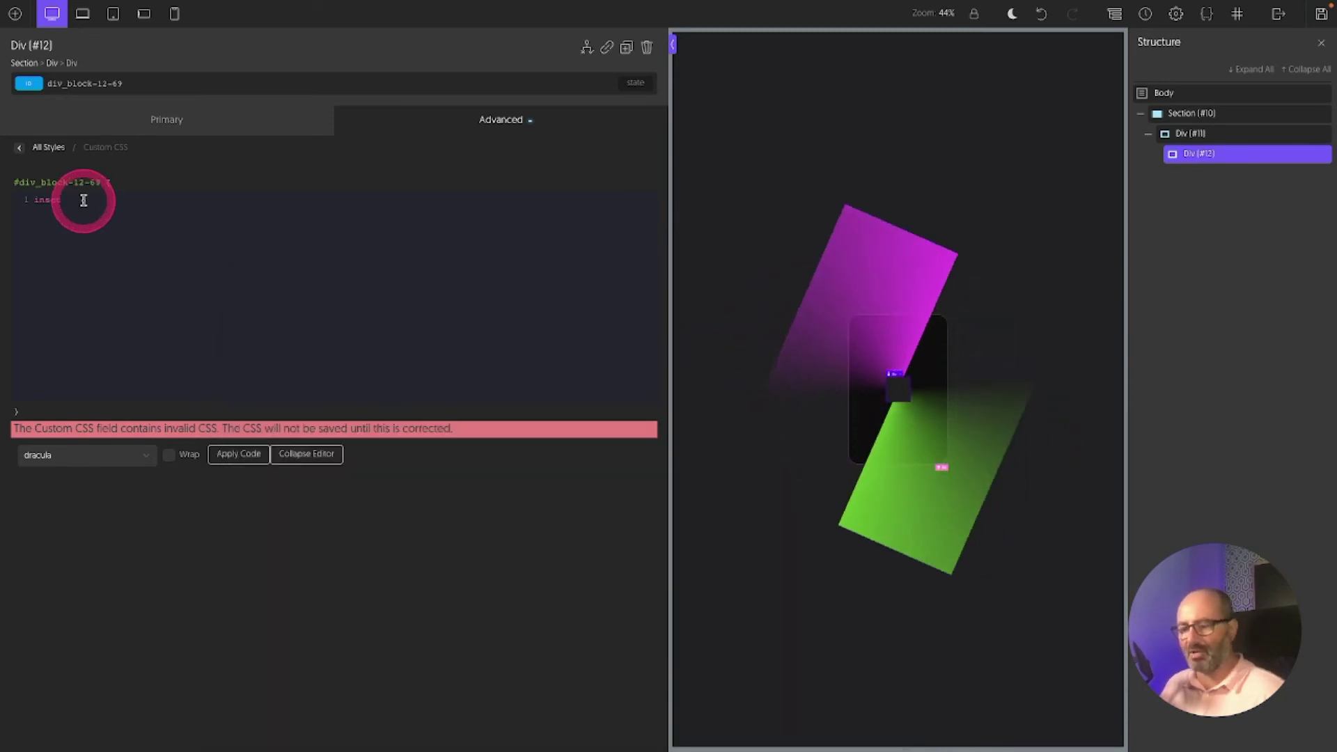
pyautogui.write(': 0.2rem;')
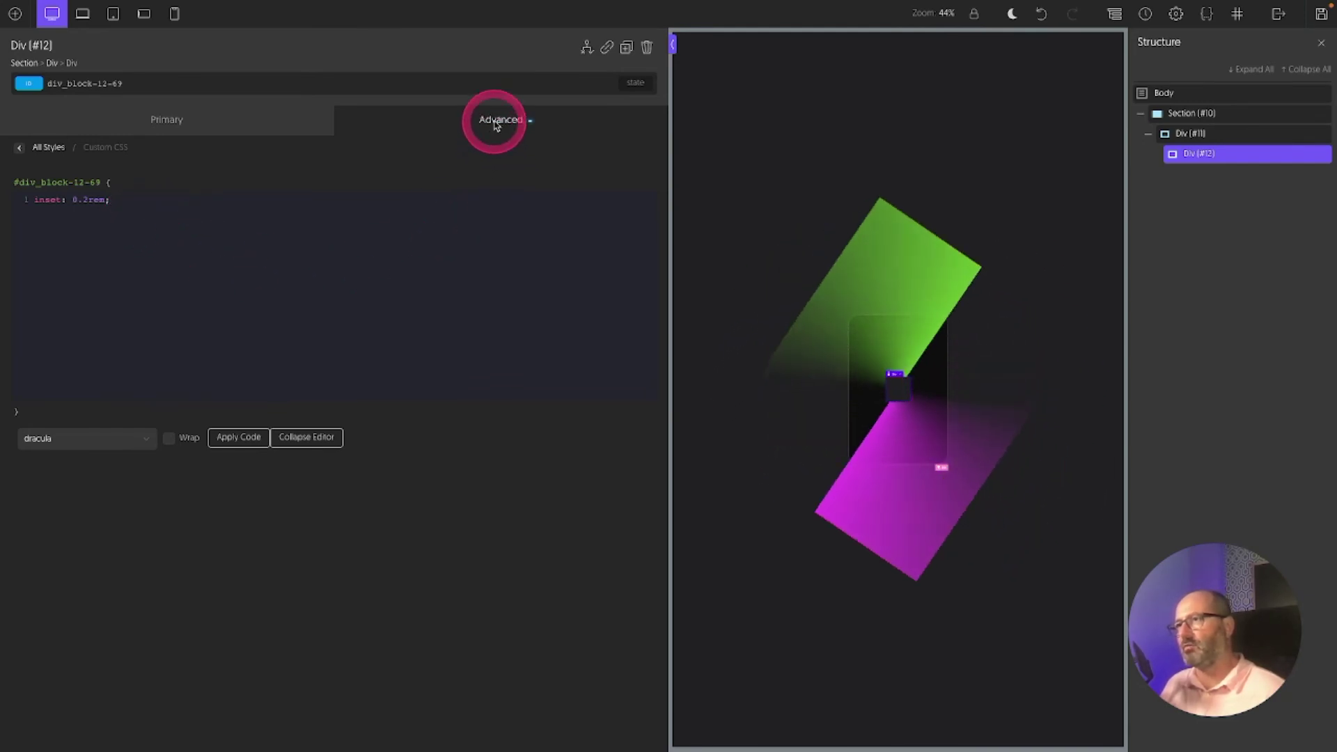
# Set the inner Div's Position to absolute with z-index var(--o-layer-1)
pyautogui.click(496, 125)
pyautogui.click(501, 266)
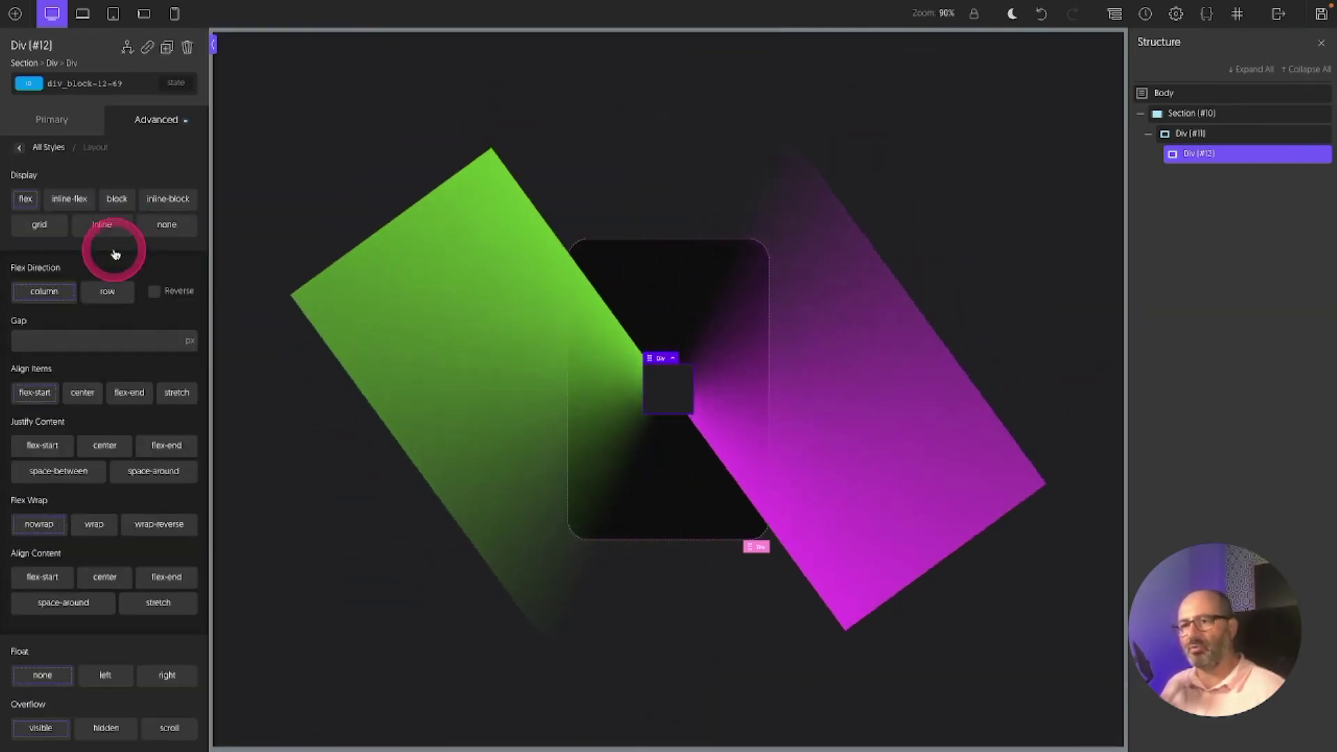
pyautogui.scroll(-5, 115, 254)
pyautogui.click(66, 717)
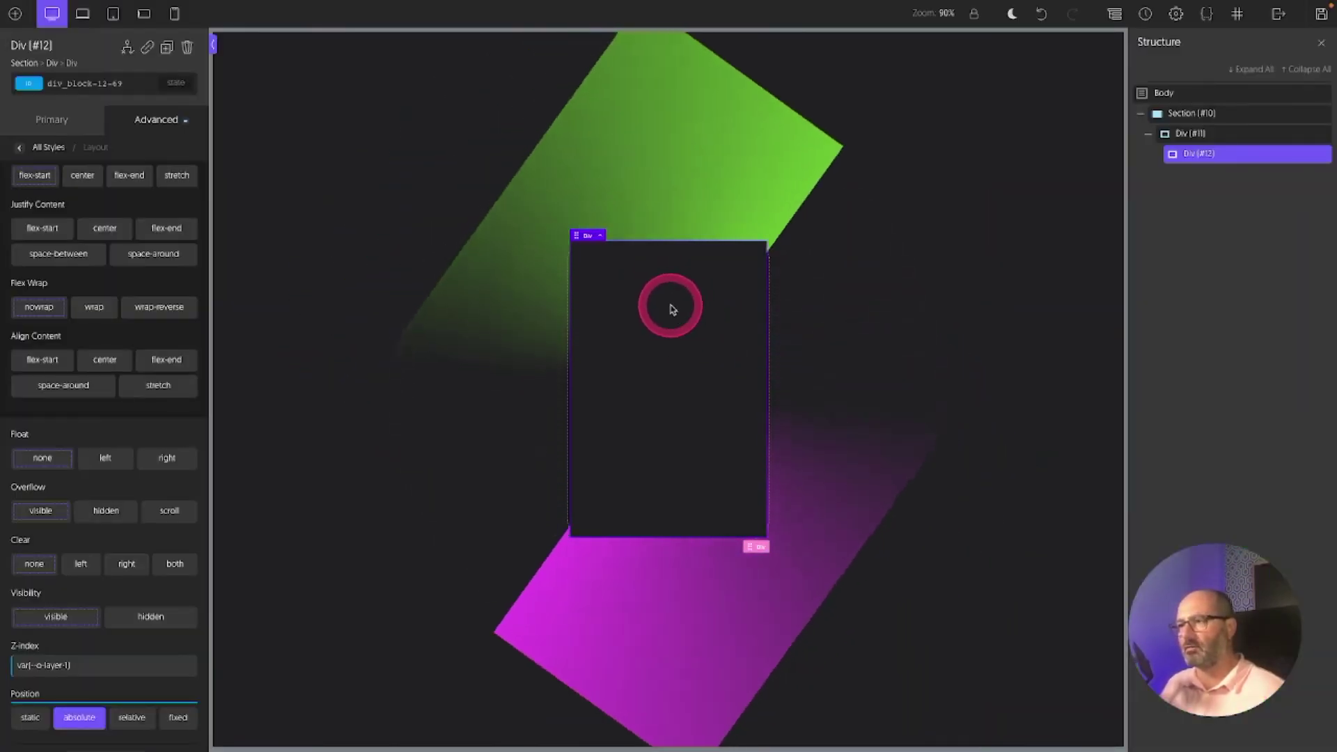
# Set the inner Div's border radius to OxyProps preset 3 with the x1.8 multiplier
pyautogui.click(156, 119)
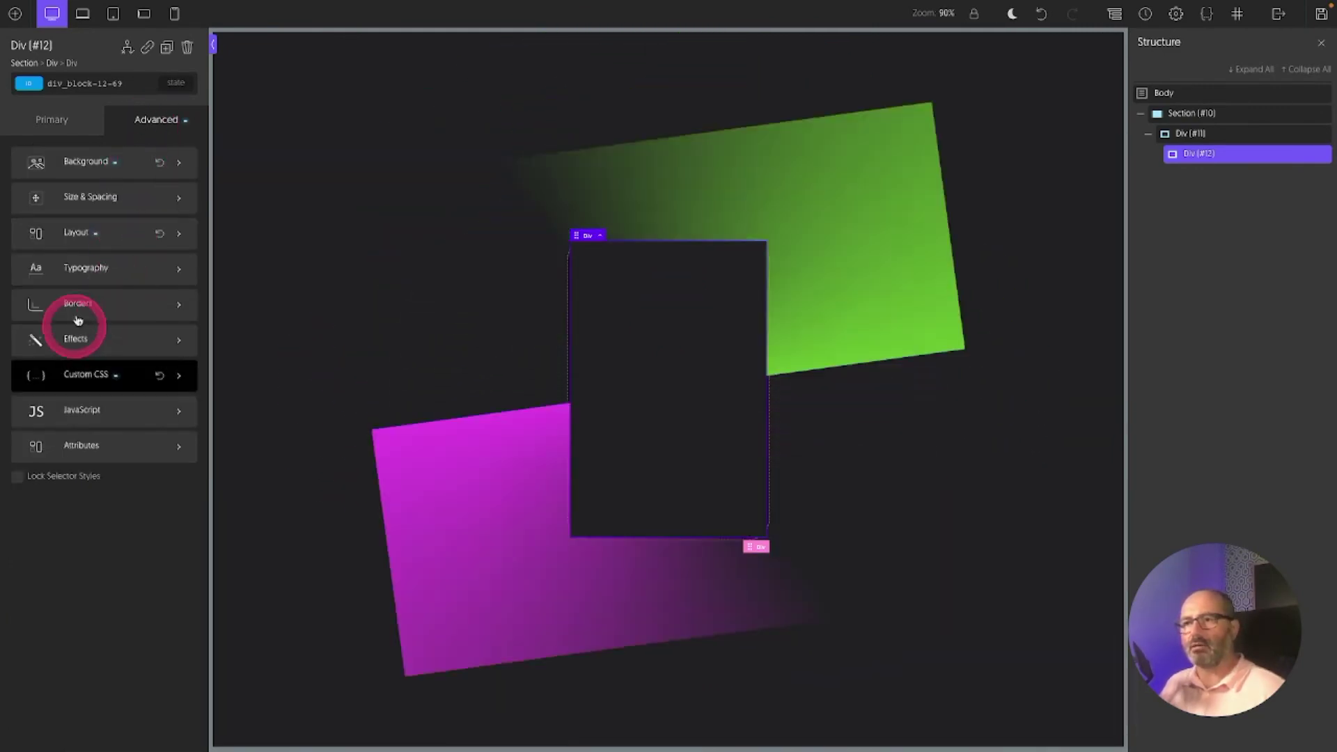
pyautogui.click(78, 304)
pyautogui.click(83, 381)
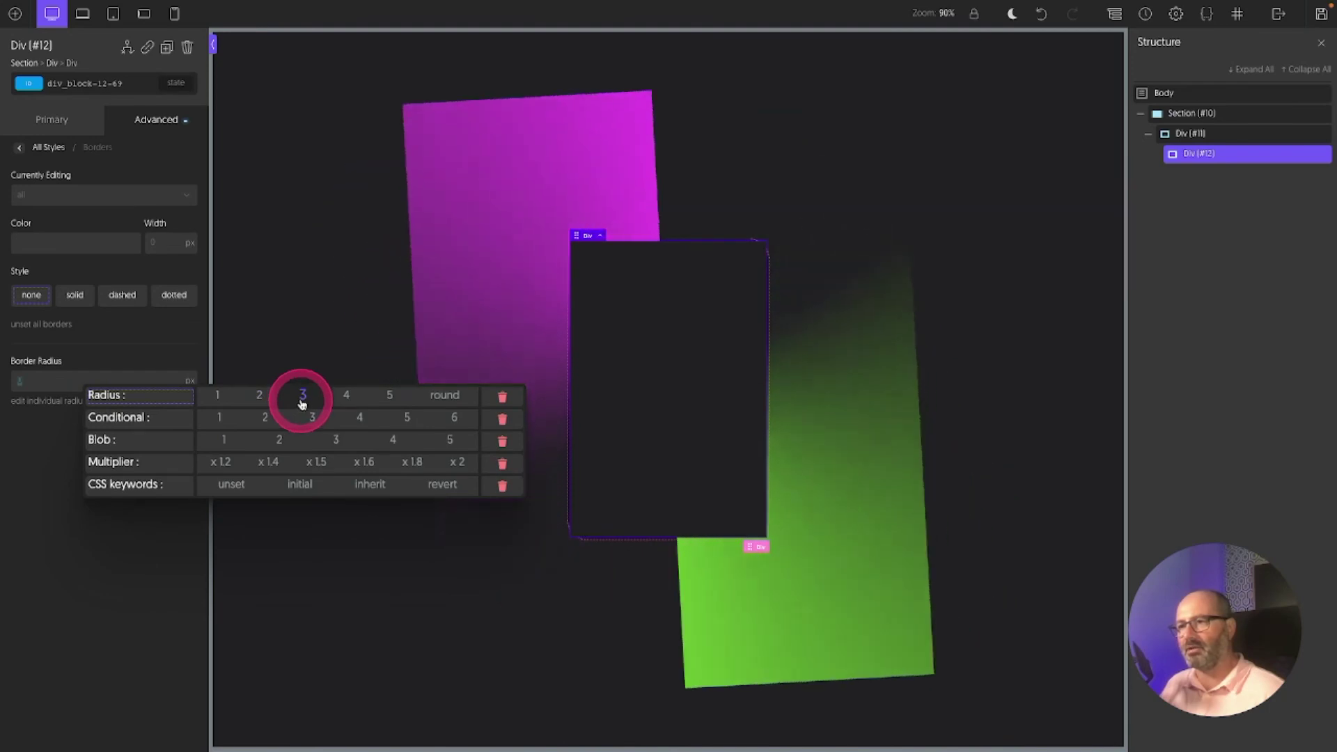
pyautogui.click(302, 398)
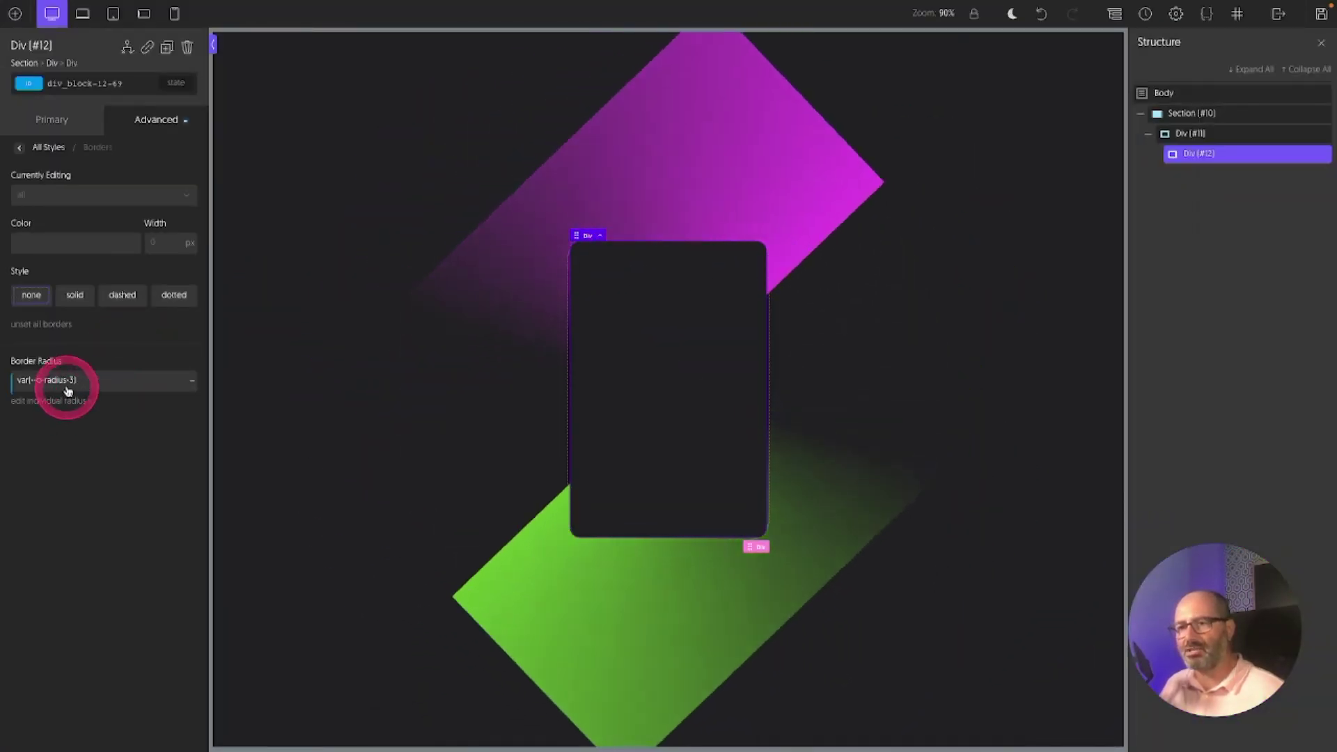
pyautogui.click(63, 380)
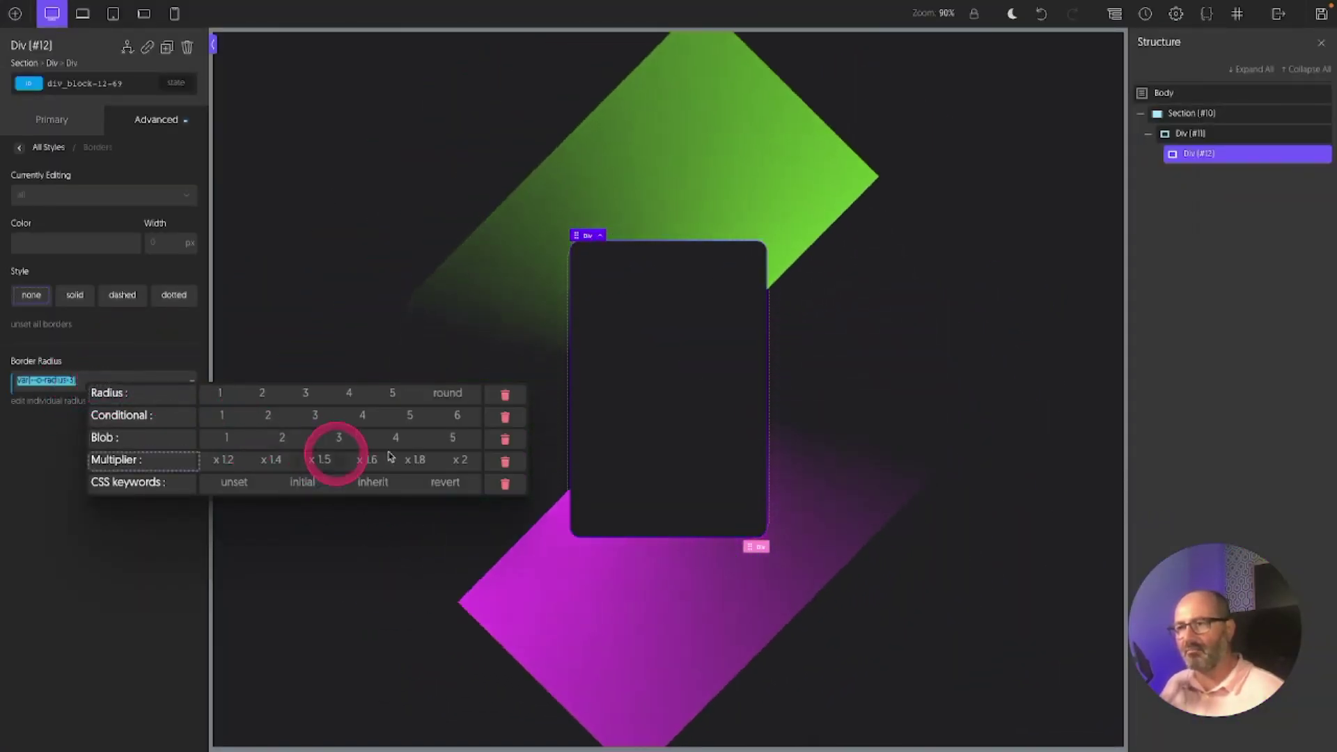
pyautogui.click(422, 460)
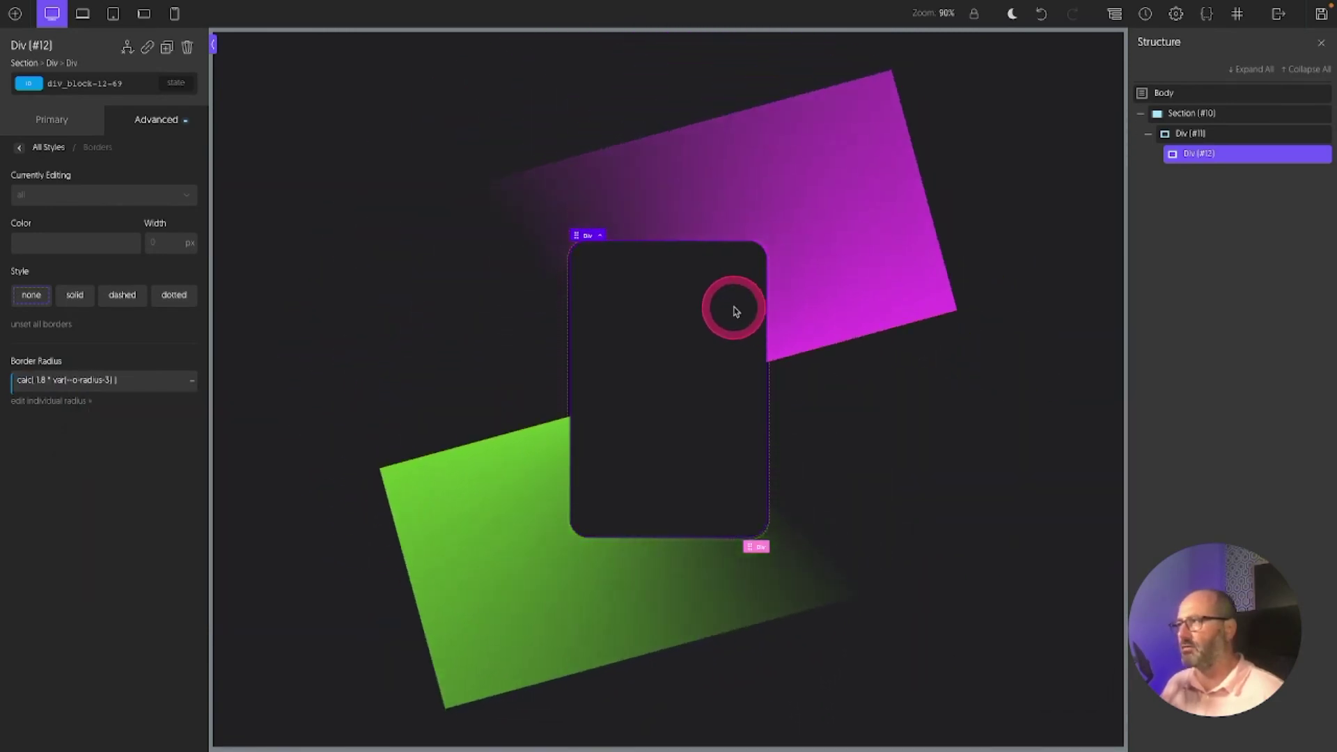
# Set Overflow to hidden on card Div #11's ID selector, then reselect the inner Div
pyautogui.click(1213, 136)
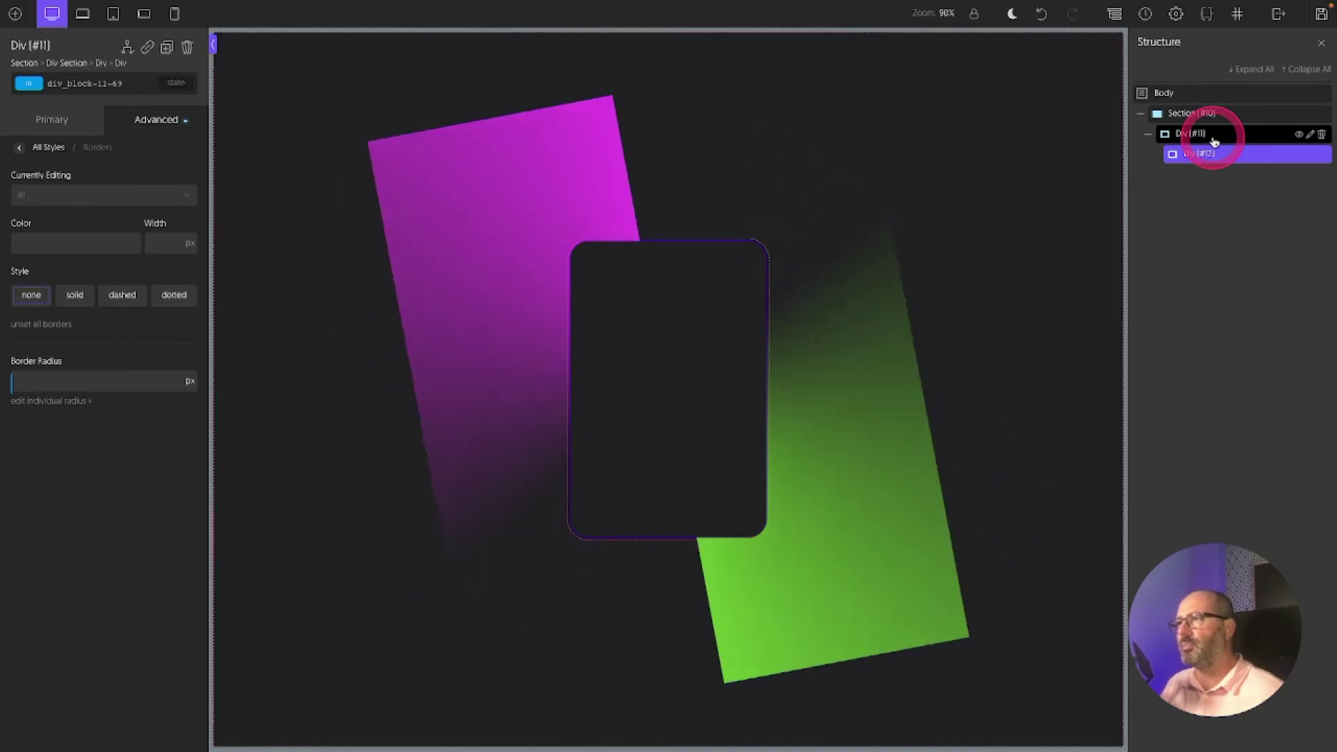
pyautogui.click(83, 84)
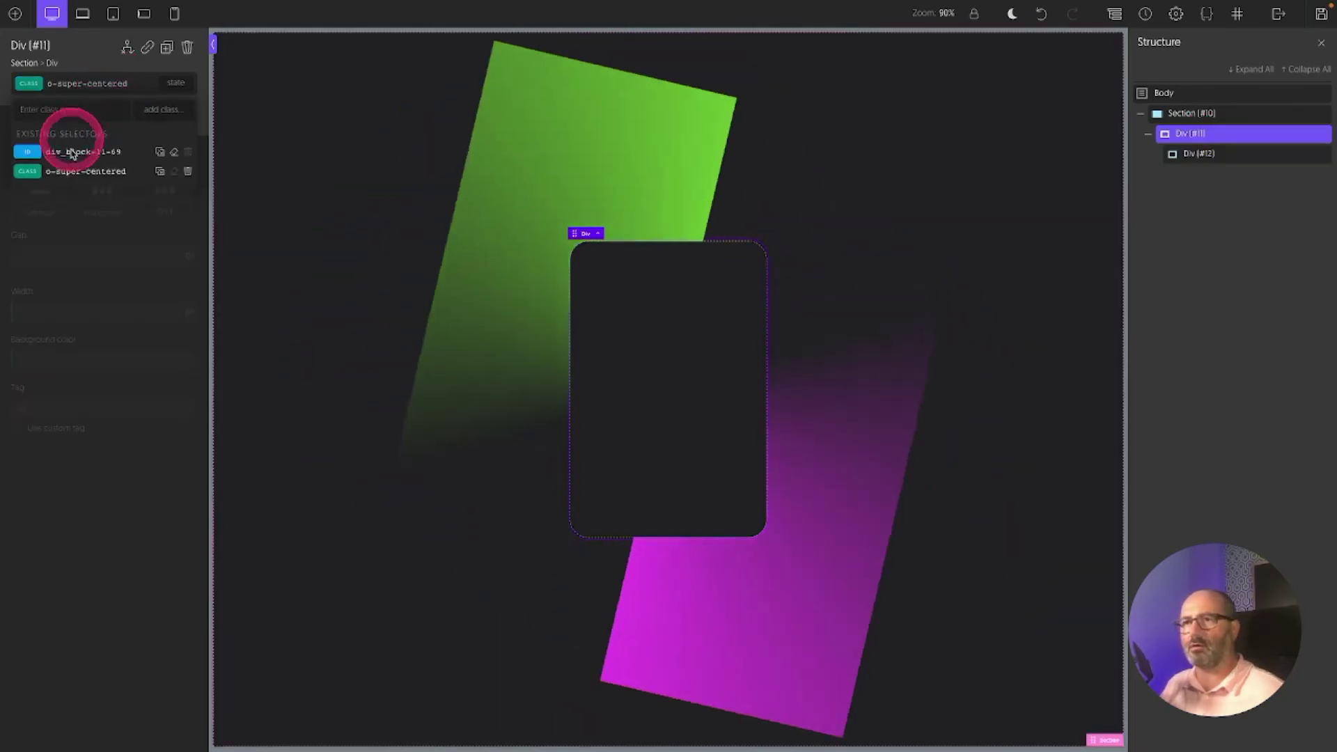
pyautogui.click(73, 131)
pyautogui.click(157, 118)
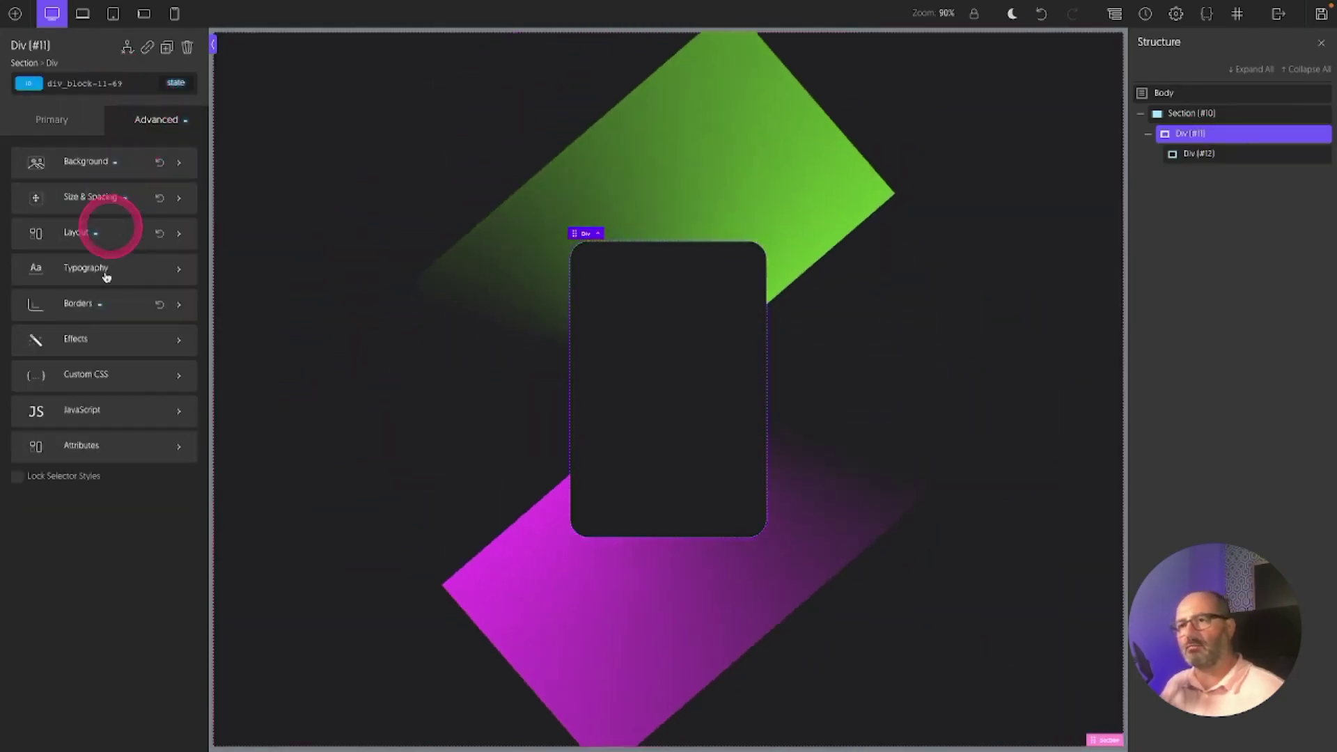
pyautogui.click(94, 232)
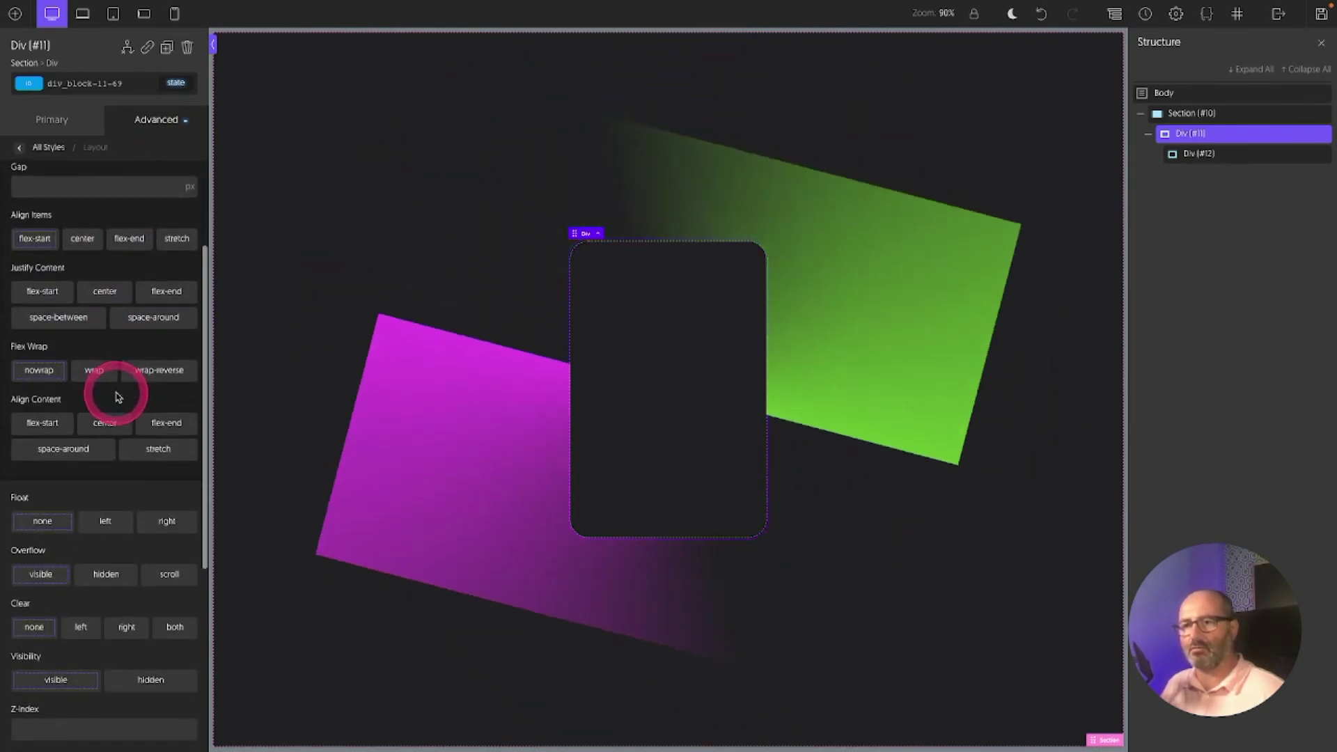
pyautogui.scroll(-2, 117, 397)
pyautogui.click(103, 431)
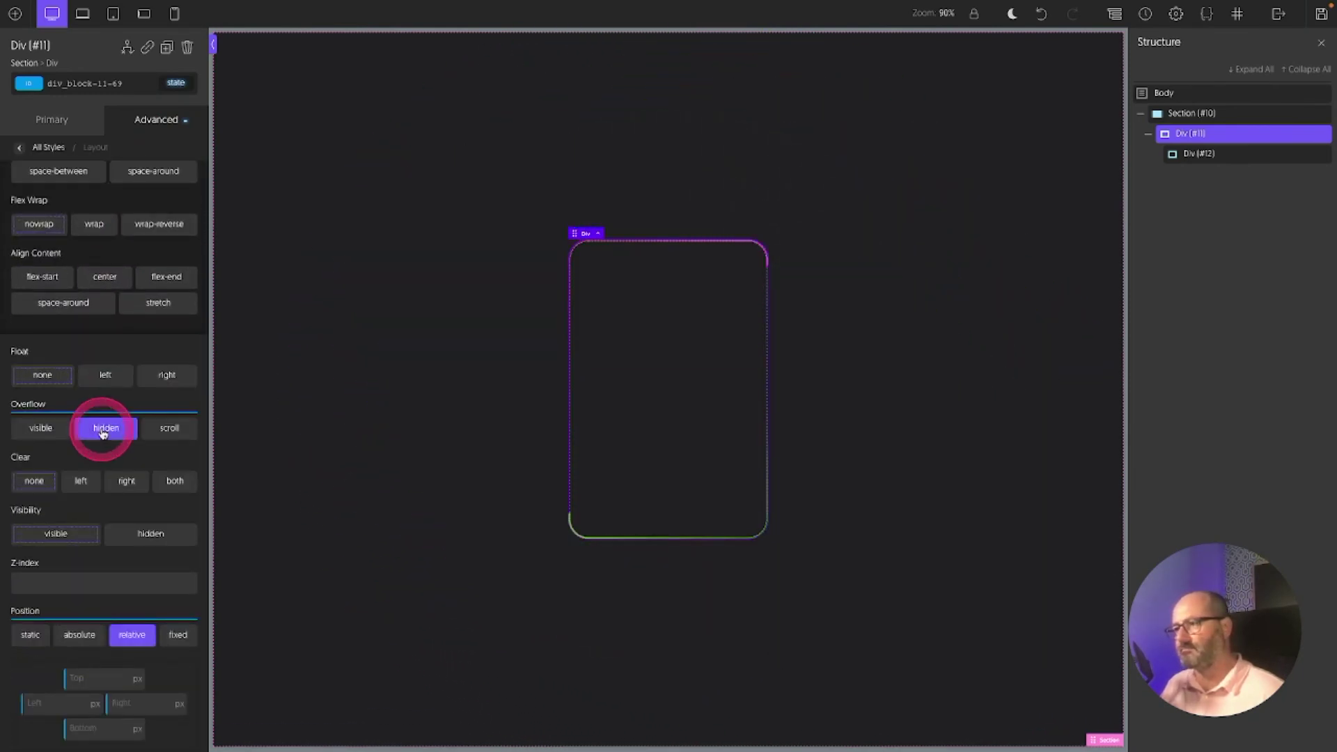
pyautogui.click(890, 380)
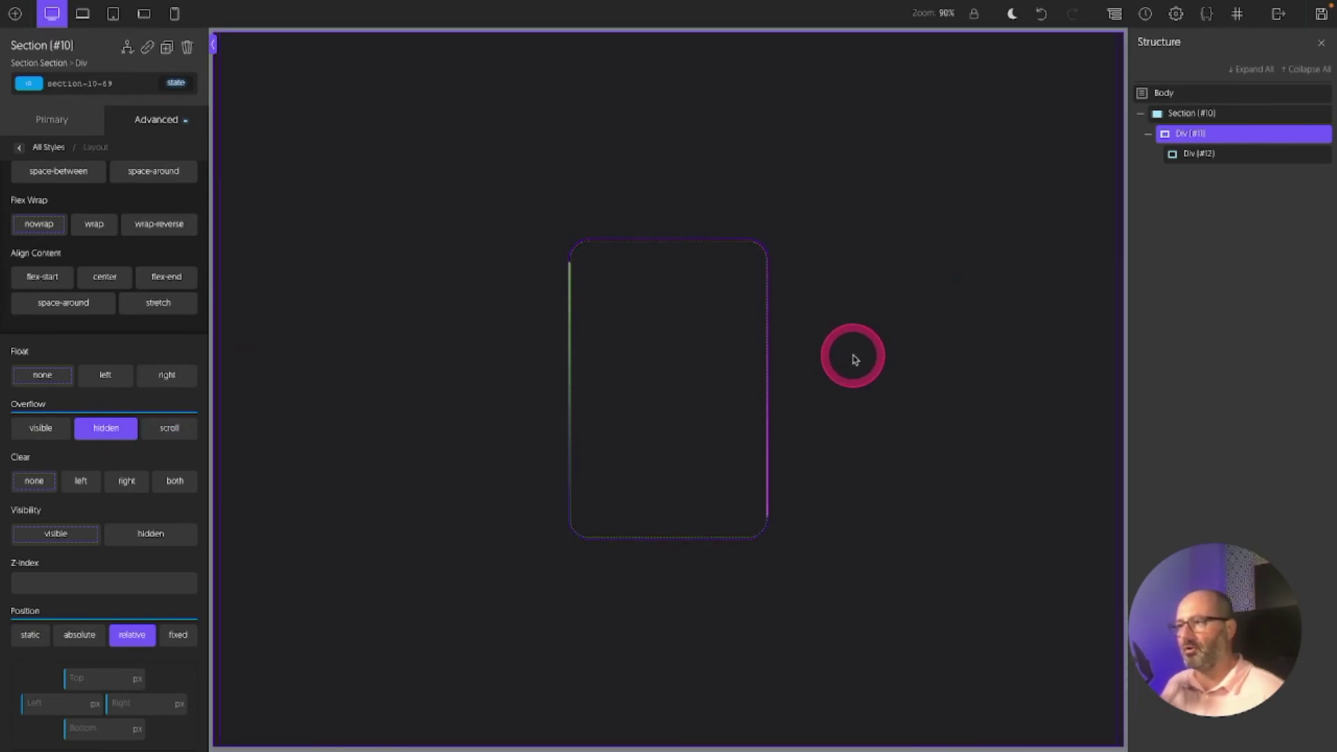
pyautogui.click(677, 353)
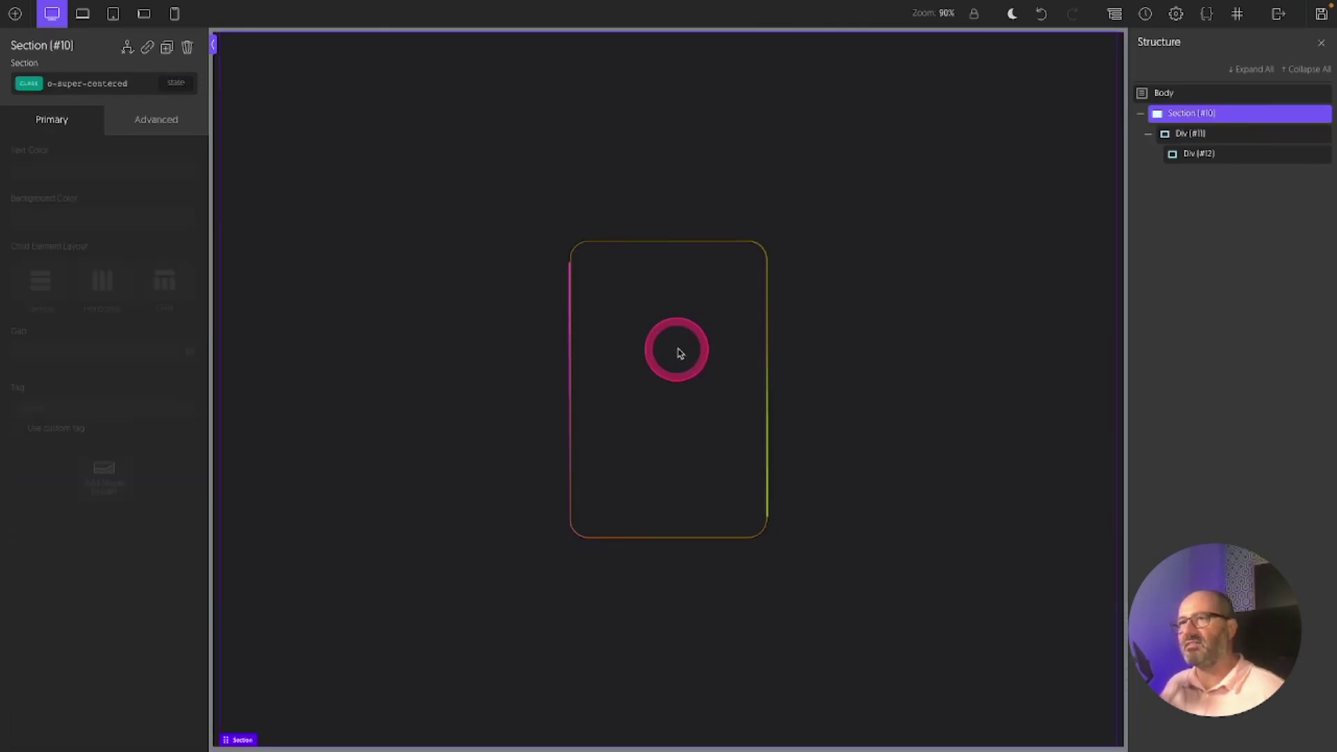
# Add a '01' heading inside the inner Div with fluid-8 font size
pyautogui.click(15, 14)
pyautogui.click(91, 144)
pyautogui.tripleClick(79, 172)
pyautogui.write('01')
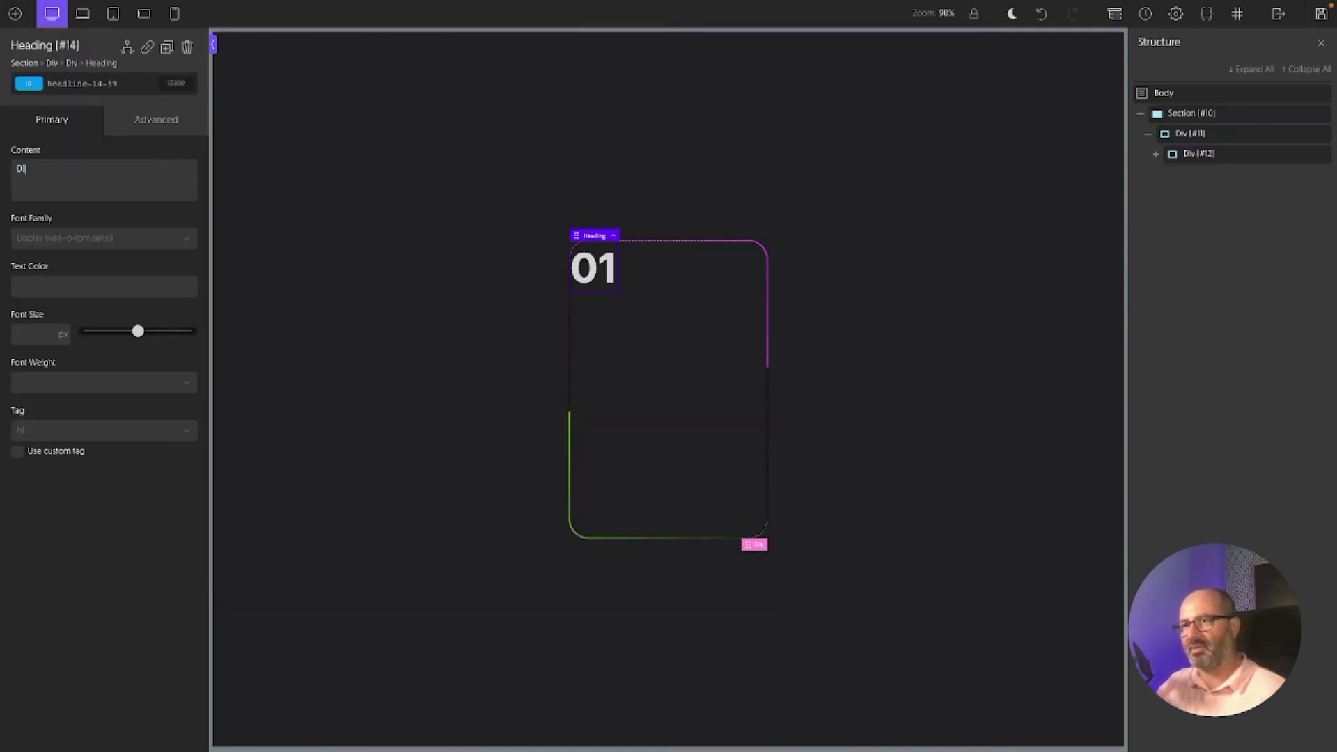
pyautogui.click(31, 333)
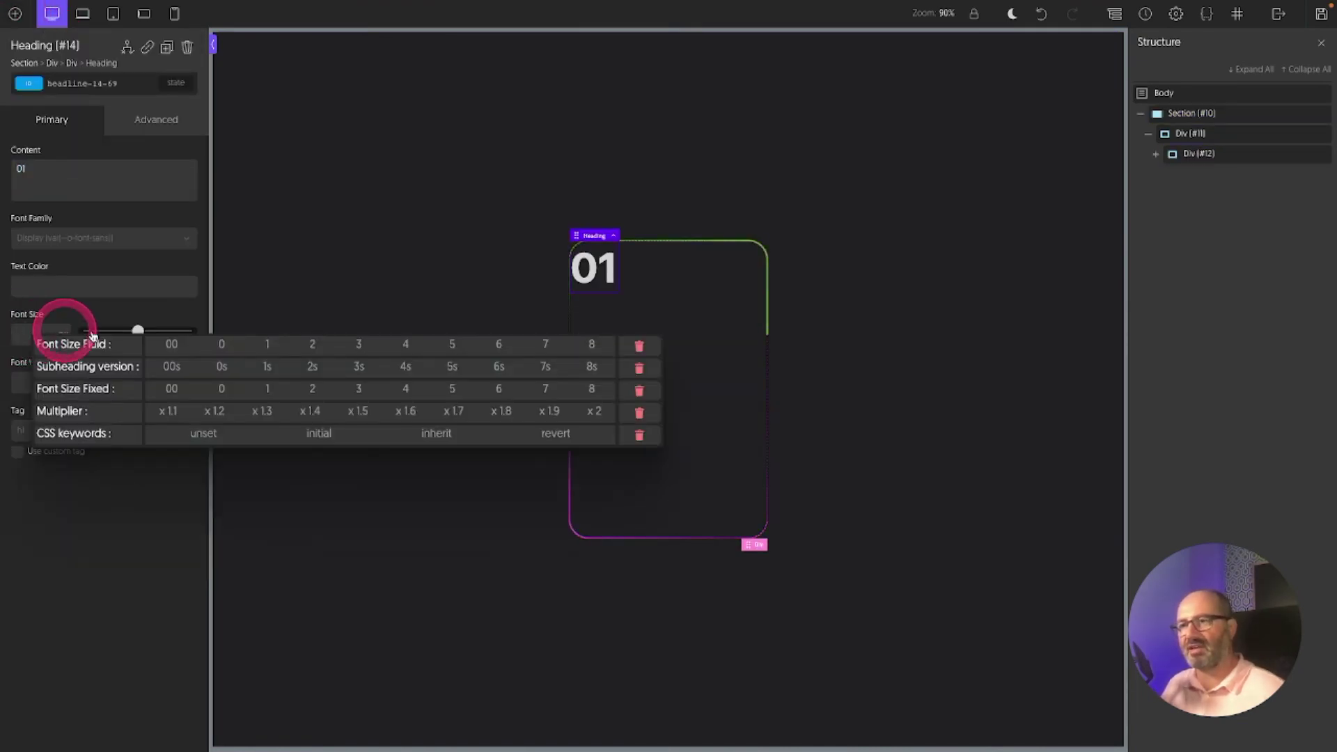
pyautogui.click(593, 345)
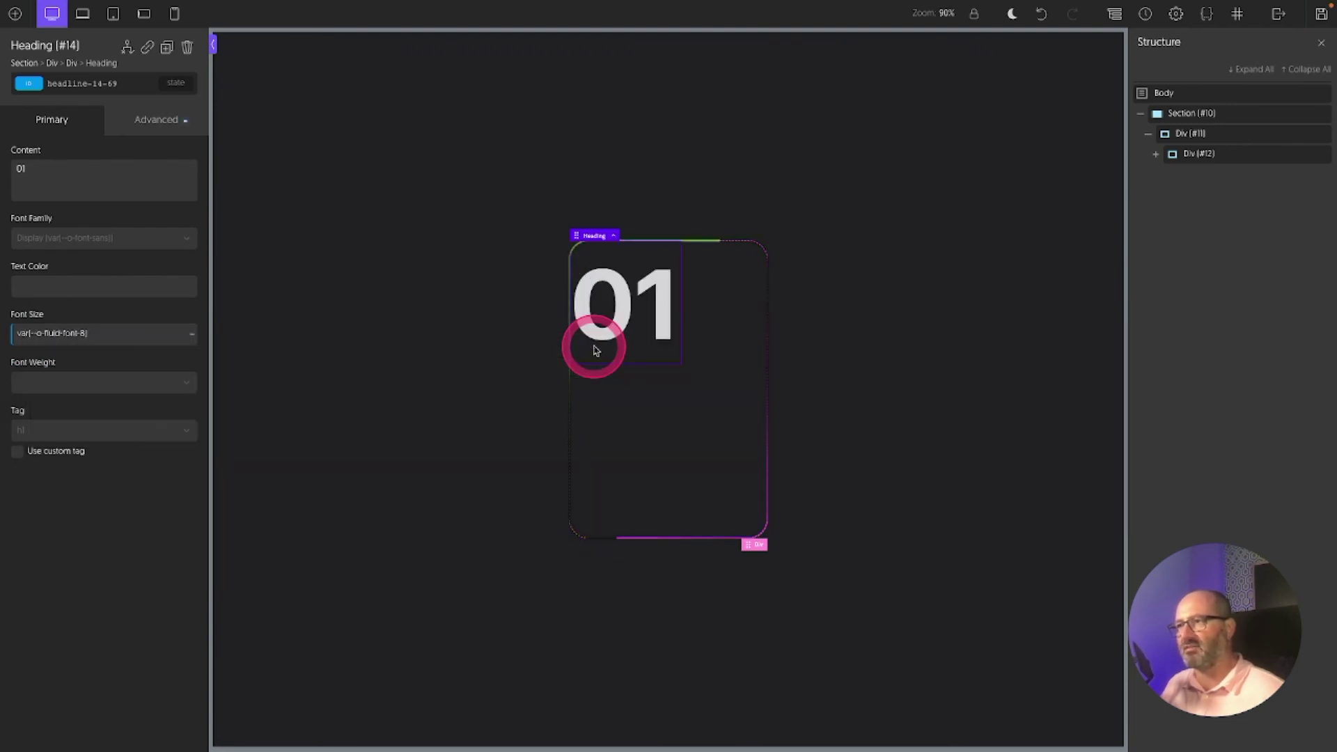
# Add class o-super-centered to inner Div #12 and o-shadow-6 to card Div #11
pyautogui.click(715, 360)
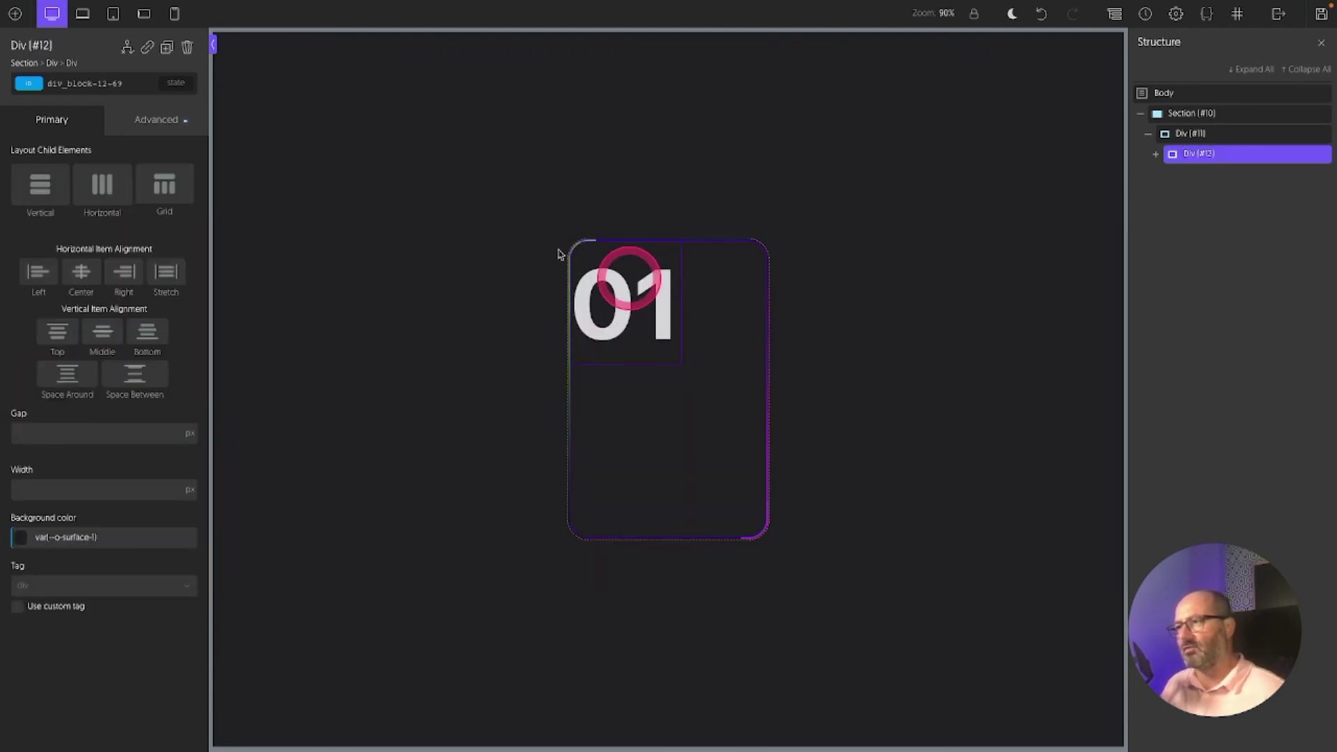
pyautogui.click(122, 87)
pyautogui.write('supe')
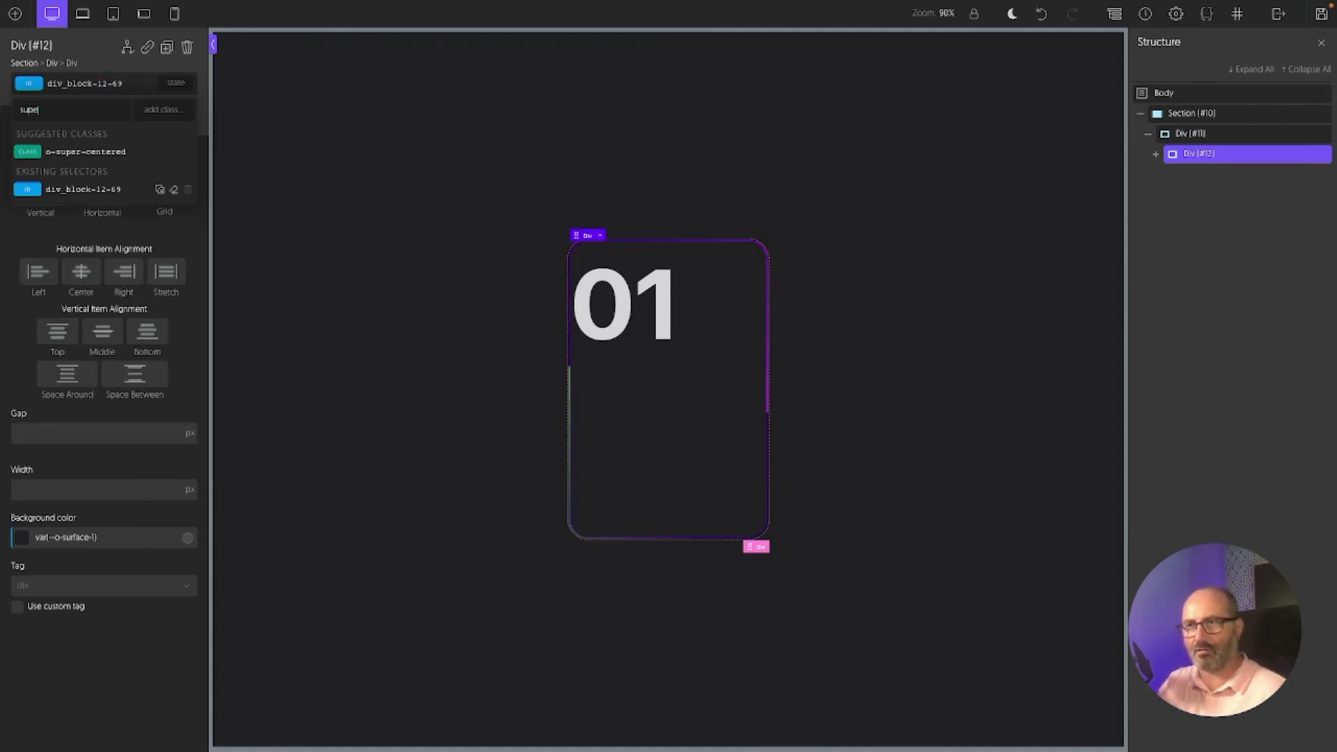
pyautogui.click(85, 152)
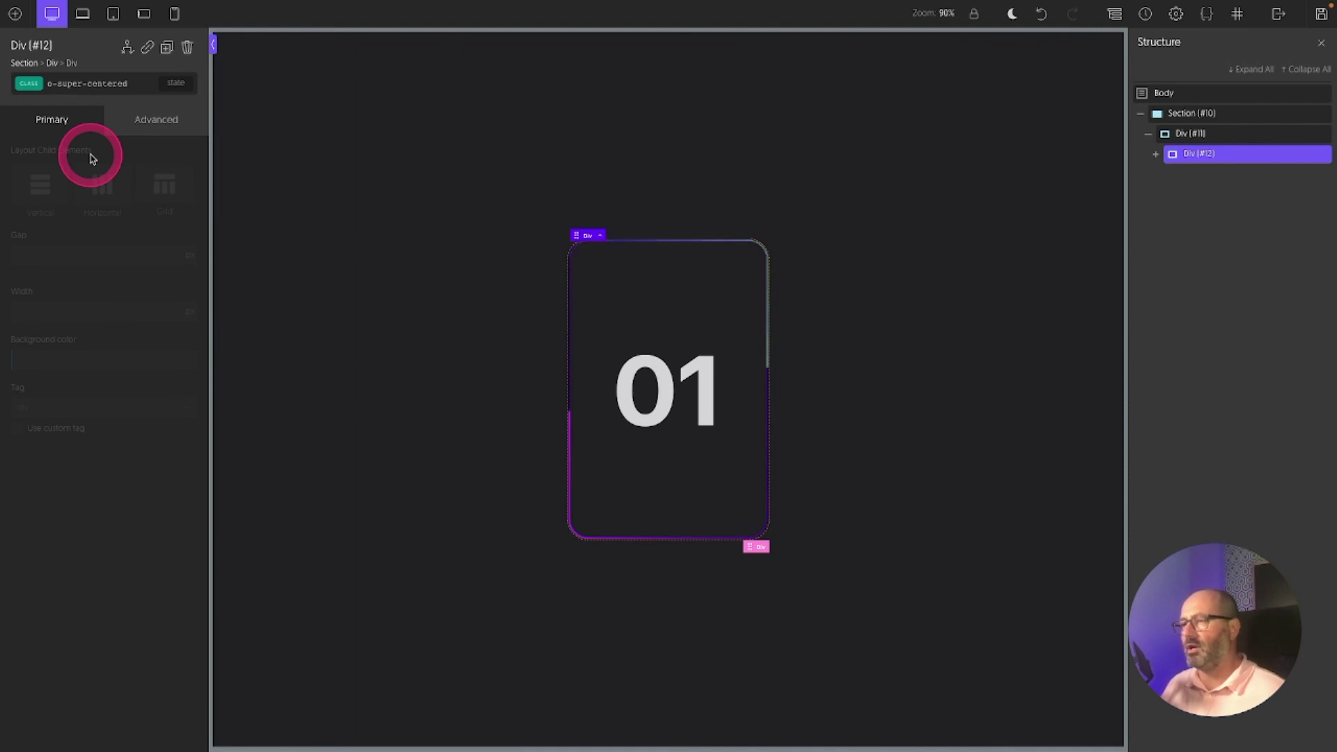
pyautogui.click(1212, 135)
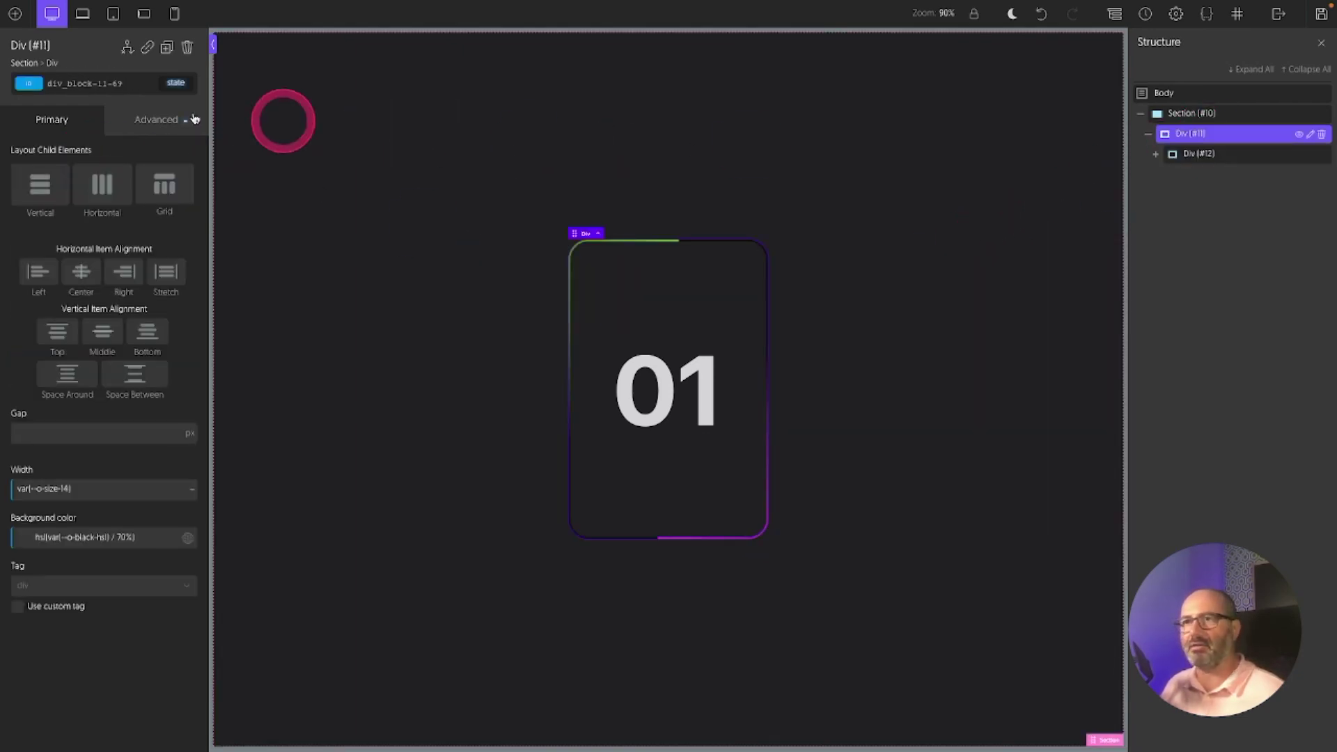
pyautogui.click(99, 83)
pyautogui.write('sha')
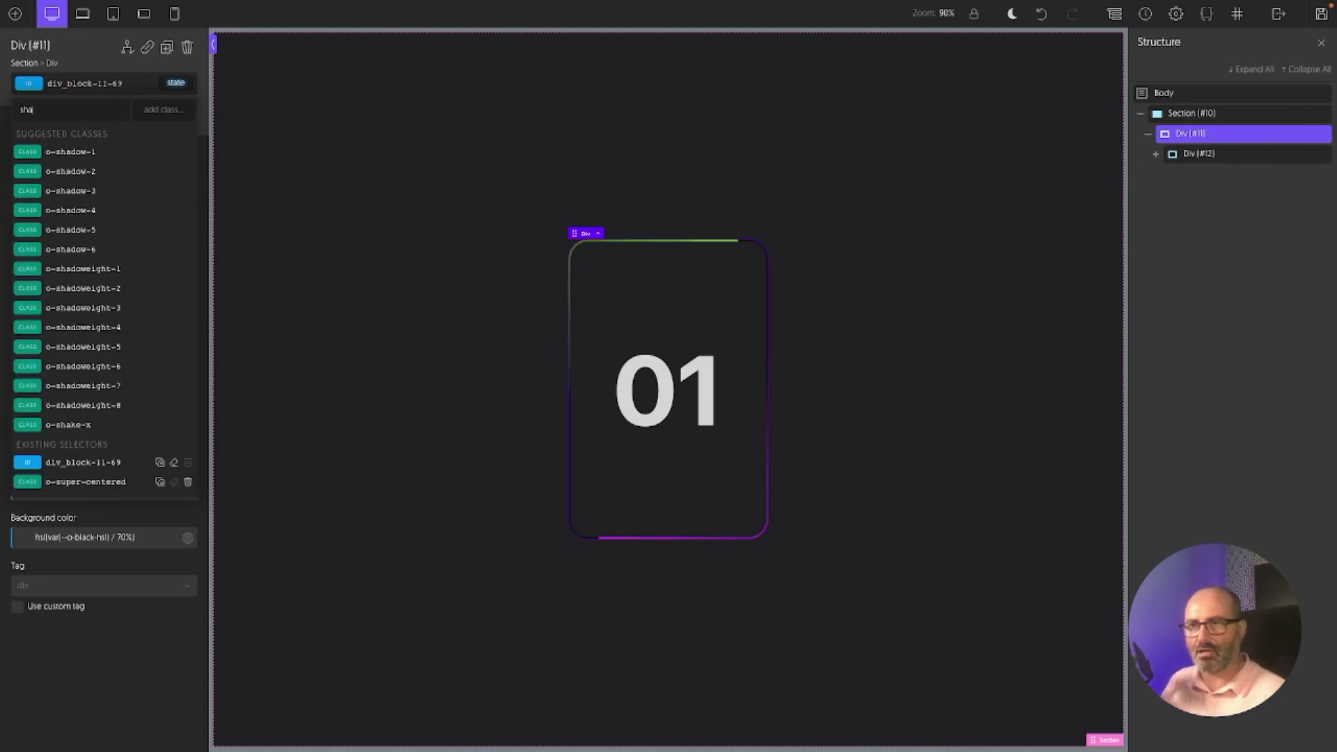
pyautogui.click(72, 248)
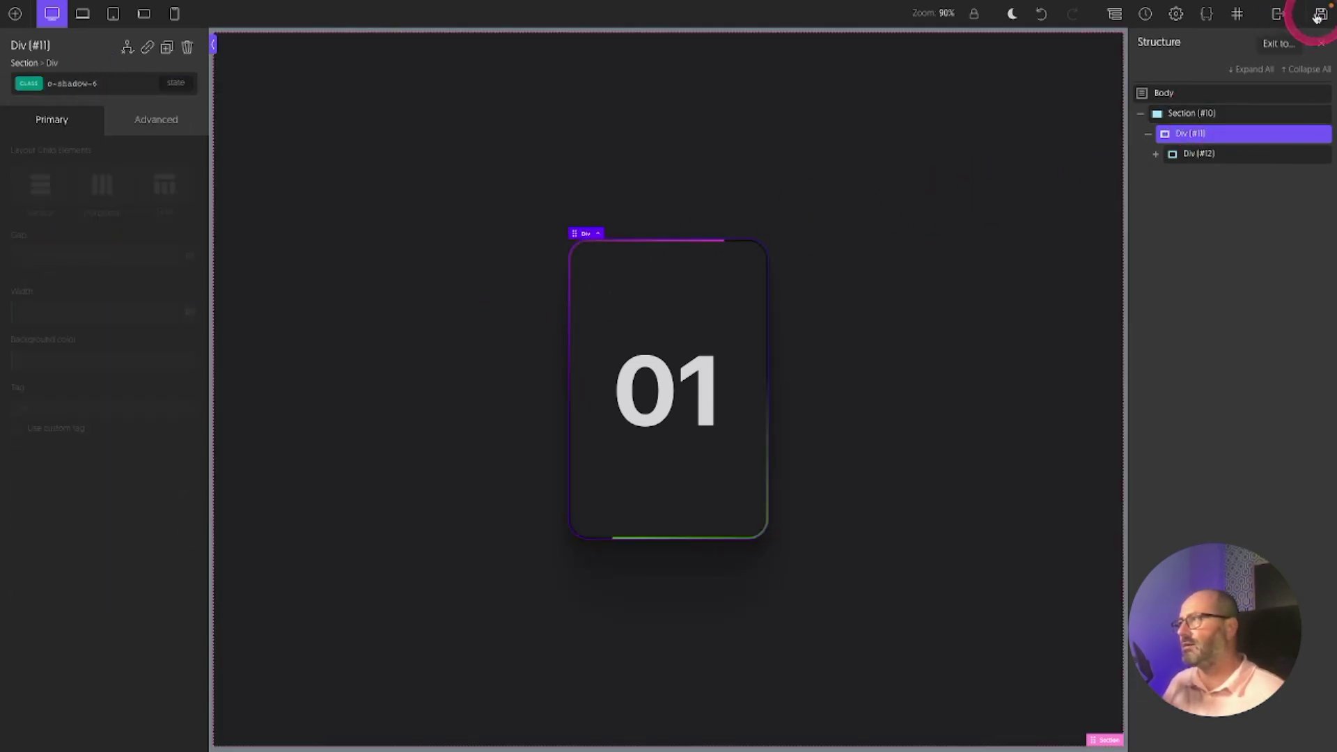